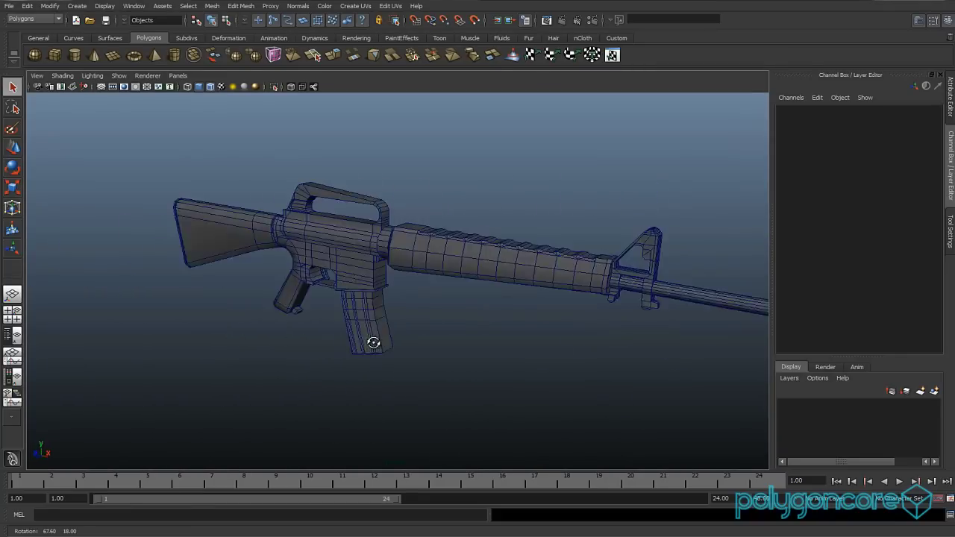
Isolate the upper receiver and carry handle mesh so only that part of the rifle is displayed.
scroll(407, 385, "up", 3)
scroll(407, 385, "up", 5)
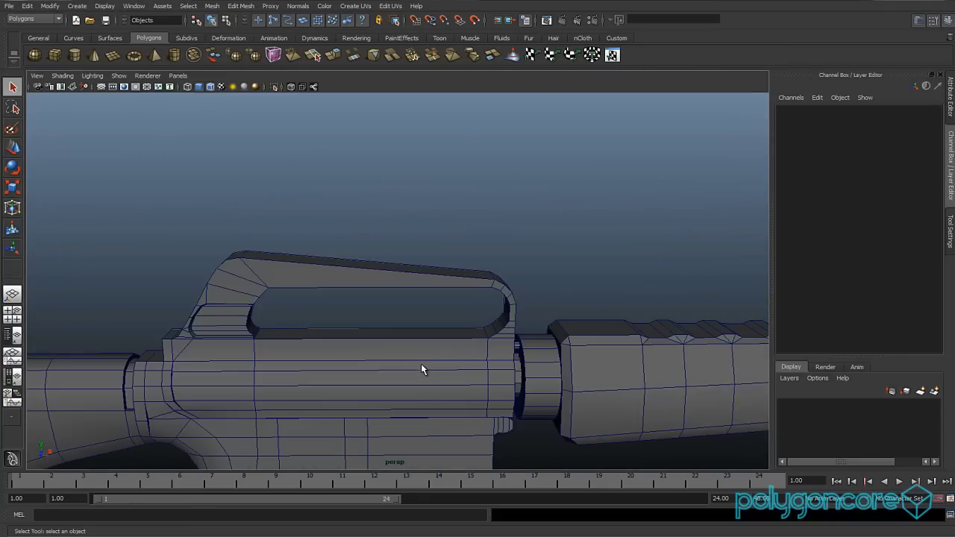
left_click(441, 281)
left_click_drag(442, 281, 422, 320, "alt")
right_click_drag(419, 309, 419, 331)
left_click_drag(422, 310, 474, 346, "alt")
right_click(477, 347)
right_click_drag(477, 348, 453, 353)
left_click(274, 87)
Insert three lengthwise edge loops along the carry handle, one central and one on each side of it.
left_click_drag(349, 235, 354, 264, "alt")
left_click_drag(302, 130, 410, 259, "alt")
mouse_move(410, 258)
right_mouse_down()
mouse_move(416, 252)
mouse_move(411, 277)
right_mouse_up()
left_click(416, 256)
left_click_drag(411, 277, 388, 260, "alt")
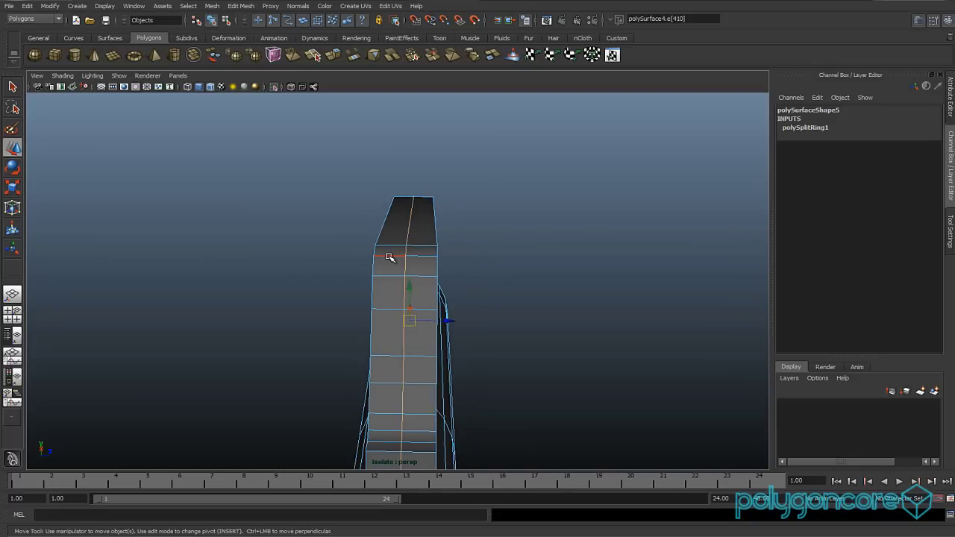
key("g")
key("g")
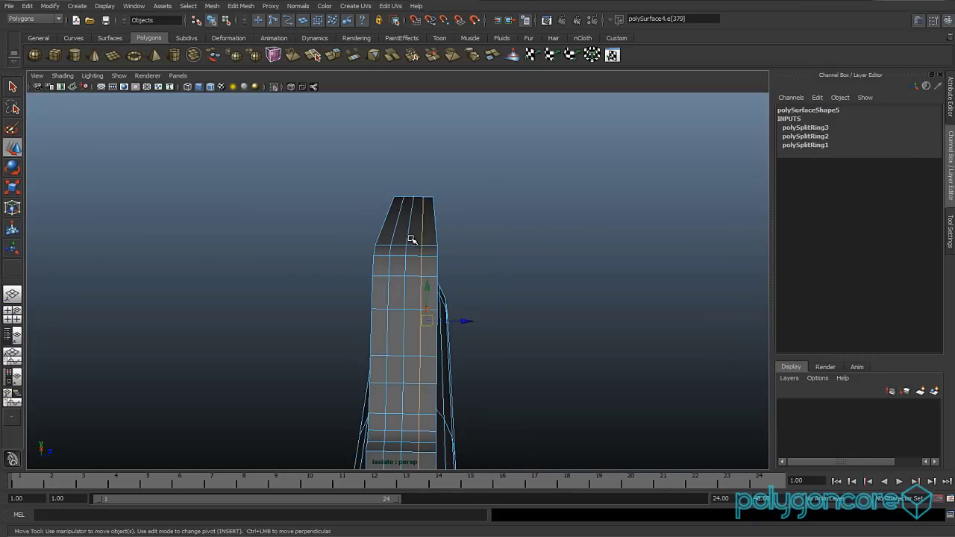
Delete the central edge loop and scale the two remaining loops apart across the handle's width by about 1.27.
right_click_drag(408, 236, 387, 245, "shift")
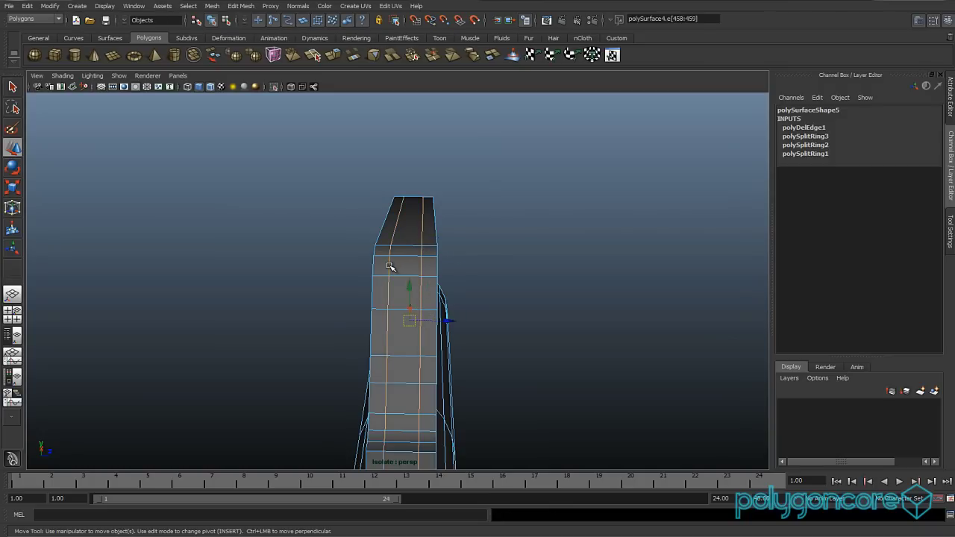
left_click_drag(388, 265, 279, 294, "alt")
scroll(231, 290, "up", 3)
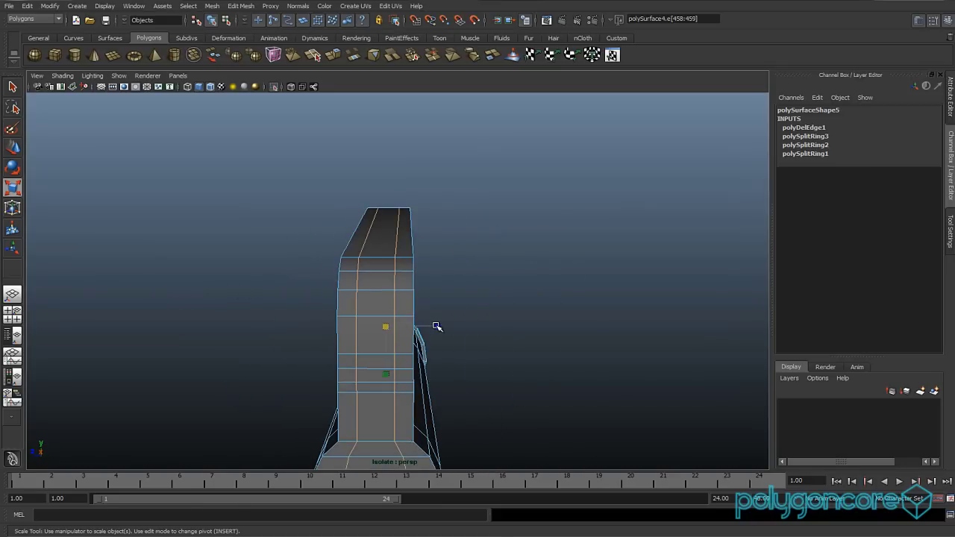
left_click_drag(443, 326, 452, 326)
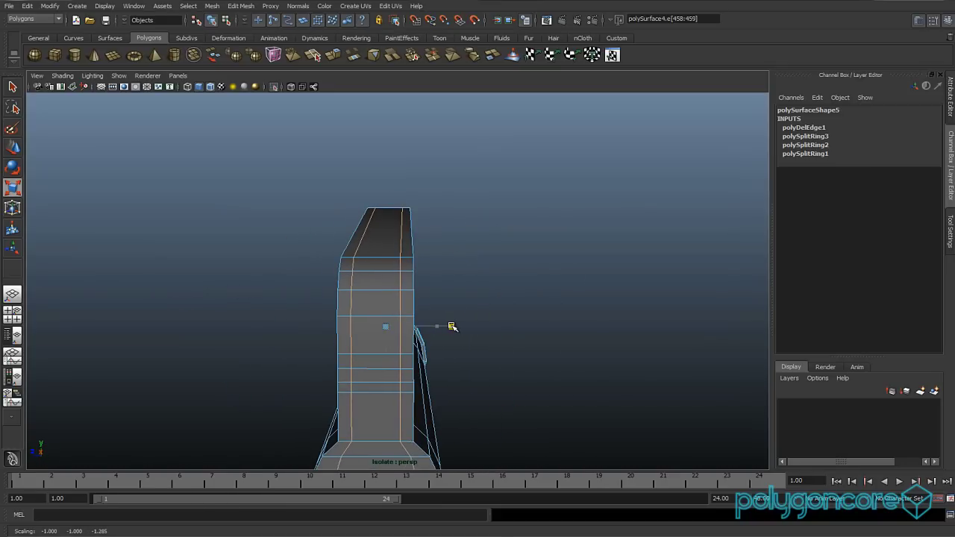
Select the middle strip of faces along the carry handle's top, including the rounded rear faces.
key("w")
right_click_drag(386, 238, 386, 263)
left_click(381, 237)
left_click_drag(309, 288, 373, 288, "alt")
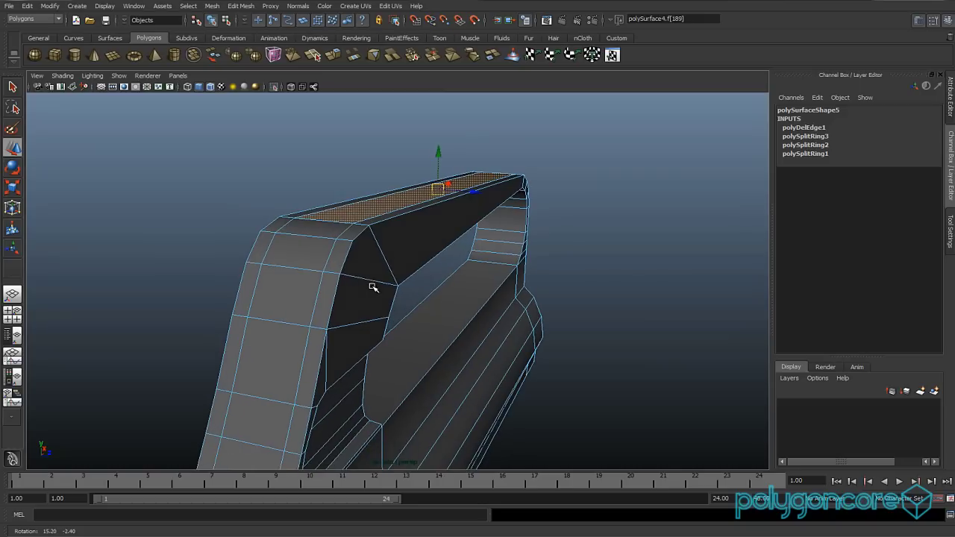
left_click(333, 224, "shift")
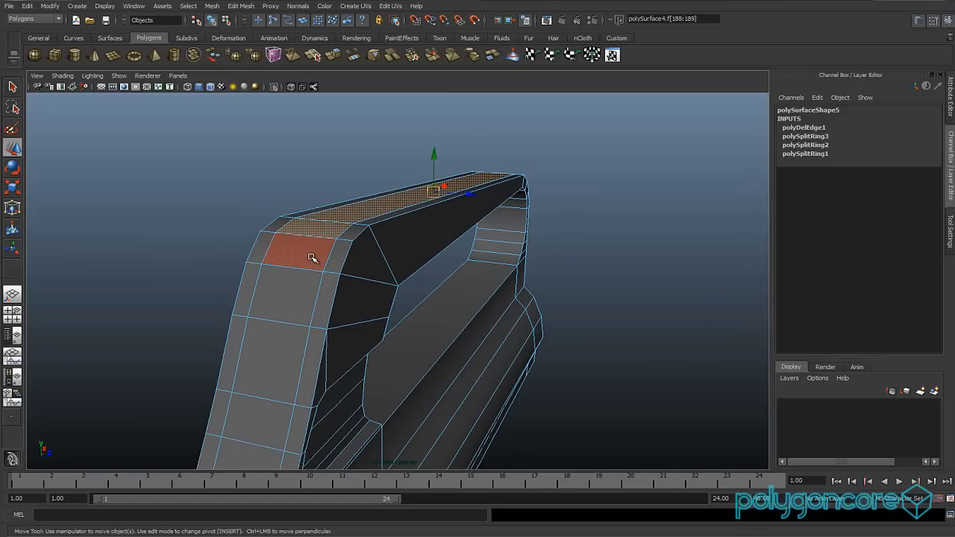
left_click(312, 258, "shift")
left_click_drag(312, 257, 271, 264, "alt")
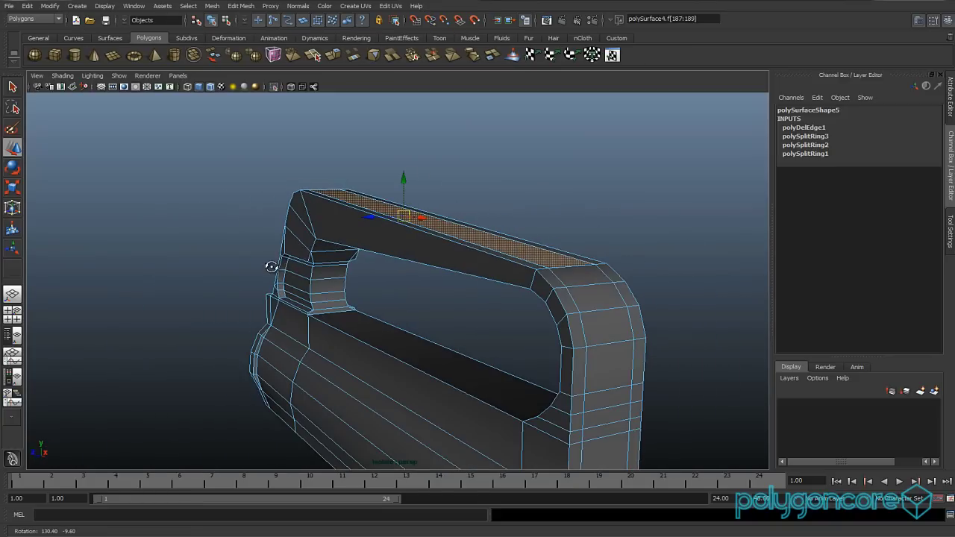
left_click(577, 276, "shift")
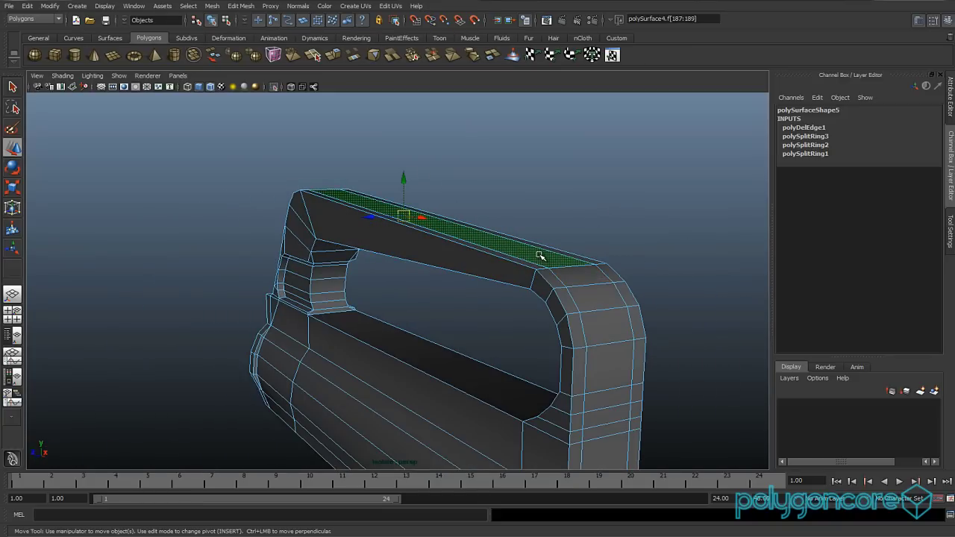
Extrude the selected top faces and move them down to sink a channel into the carry handle.
right_click_drag(540, 256, 511, 267, "shift")
left_click_drag(356, 266, 542, 279, "alt")
scroll(542, 279, "up", 3)
key("w")
left_click_drag(416, 136, 390, 244)
key("r")
key("w")
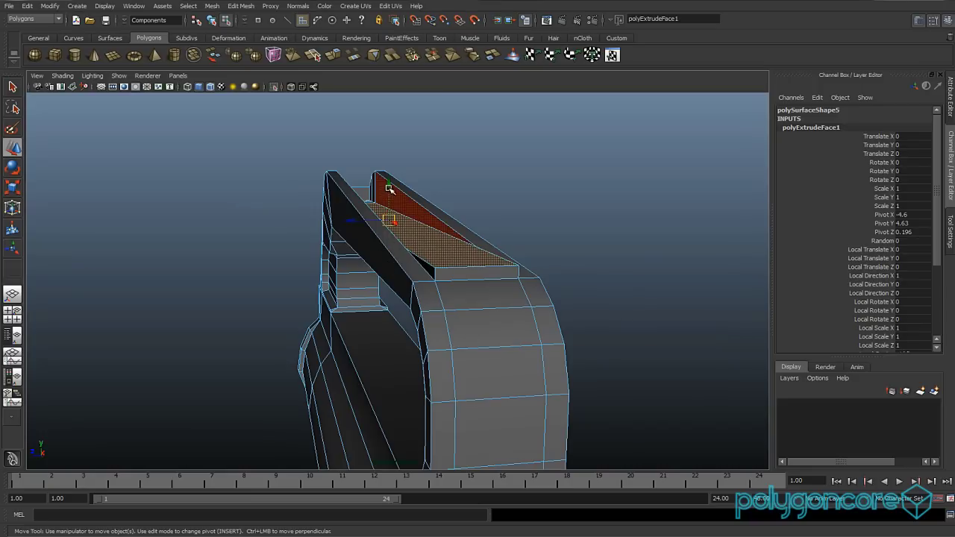
Delete the extruded wall faces that close off the ends of the channel.
left_click_drag(388, 190, 529, 309, "alt")
left_click_drag(471, 359, 326, 283, "alt")
left_click(368, 213)
key("Delete")
left_click_drag(364, 218, 466, 314, "alt")
left_click(461, 263)
left_click(460, 263, "ctrl")
Adjust the height of the channel floor faces so their front edge lines up with the handle's top edge.
left_click(373, 264)
key("r")
left_click(397, 275)
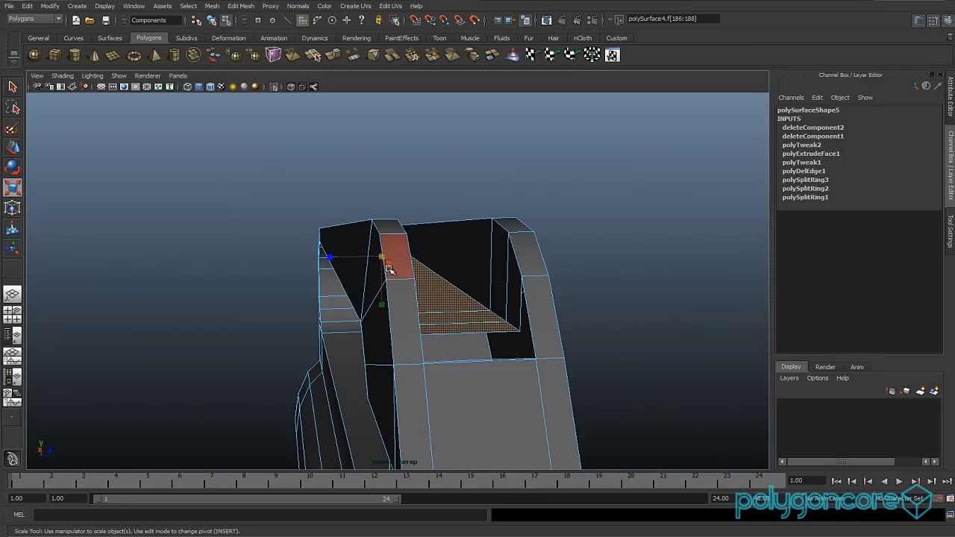
left_click_drag(412, 327, 358, 276, "alt")
key("ctrl+z")
key("w")
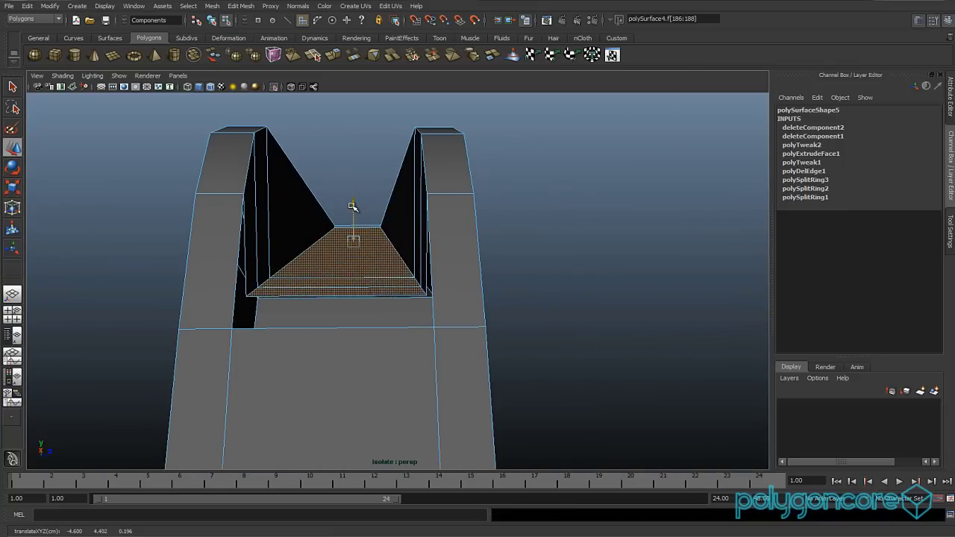
left_click_drag(281, 260, 289, 288, "alt")
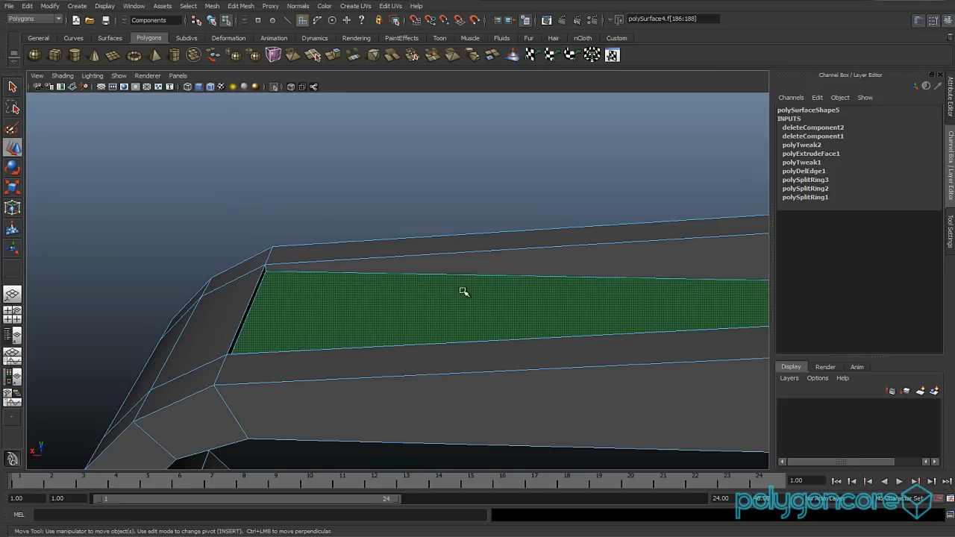
scroll(493, 281, "down", 2)
middle_click_drag(494, 281, 382, 281, "alt")
key("ctrl+z")
left_click_drag(379, 281, 296, 298, "alt")
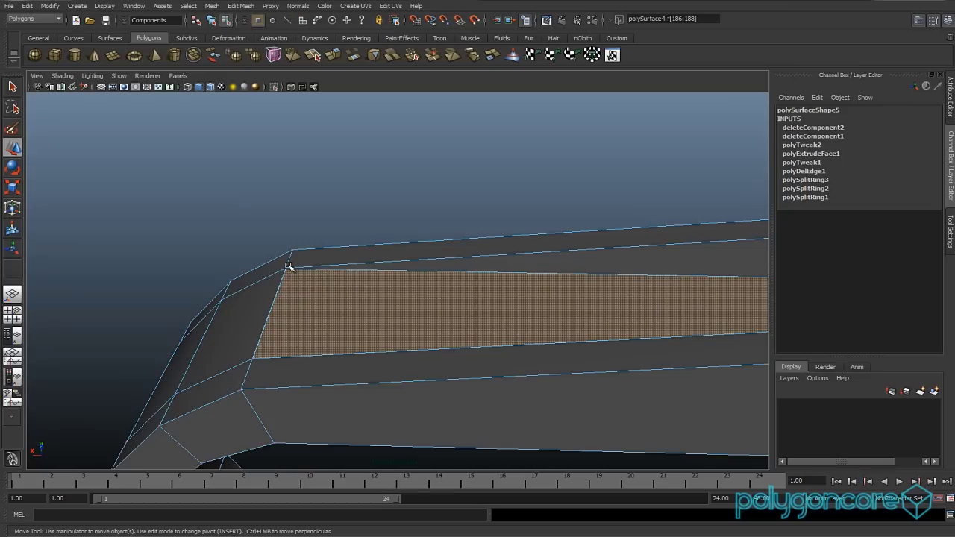
Merge the overlapping vertices at both front corners of the channel floor.
key("F9")
left_click(285, 268)
right_click_drag(292, 248, 252, 376, "shift")
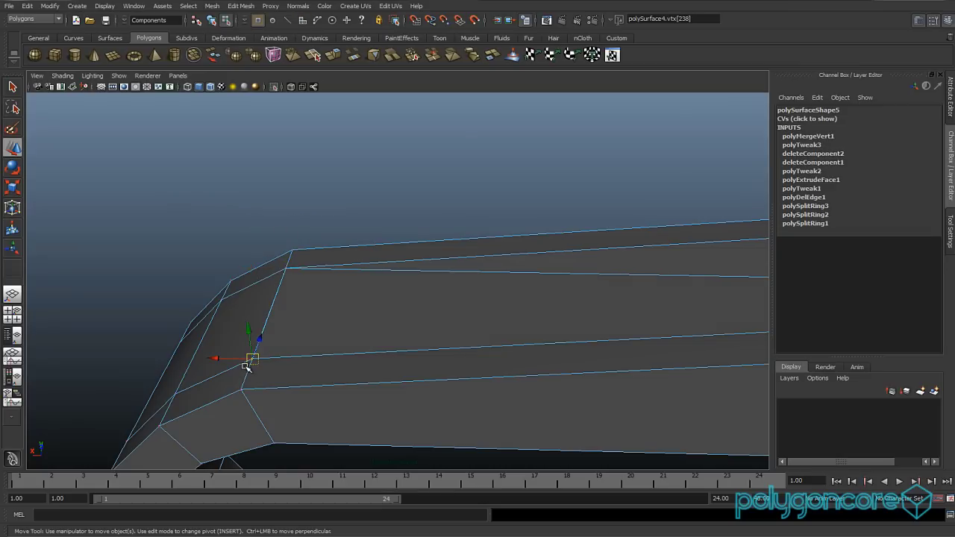
key("g")
Fill the open gap in the floor at the channel's rear end using the Append to Polygon tool.
mouse_move(311, 350)
left_mouse_down("alt")
mouse_move(422, 332)
mouse_move(265, 323)
mouse_move(319, 347)
left_mouse_up("alt")
scroll(319, 348, "up", 4)
middle_click_drag(263, 326, 345, 352, "alt")
right_click_drag(346, 351, 345, 382)
left_click(410, 275)
mouse_move(410, 275)
left_mouse_down("alt")
mouse_move(383, 273)
mouse_move(395, 276)
left_mouse_up("alt")
left_click(356, 289)
left_click_drag(332, 281, 232, 282)
scroll(418, 347, "up", 1)
scroll(350, 324, "up", 3)
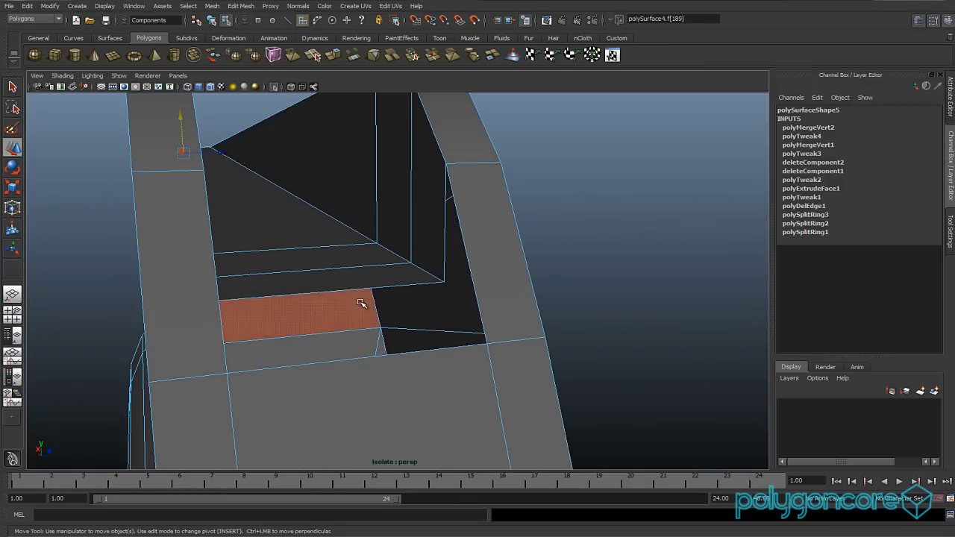
left_click(356, 278)
key("F8")
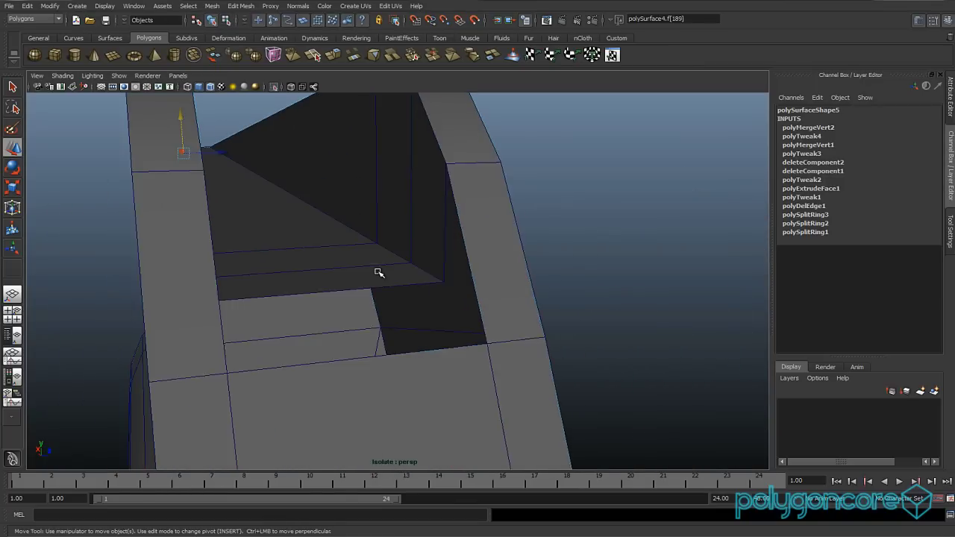
left_click(240, 6)
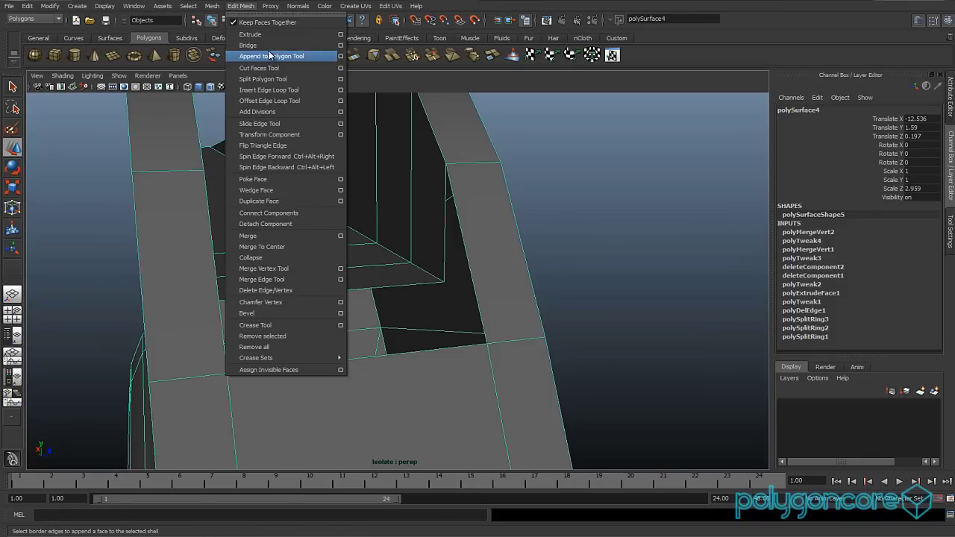
left_click(268, 53)
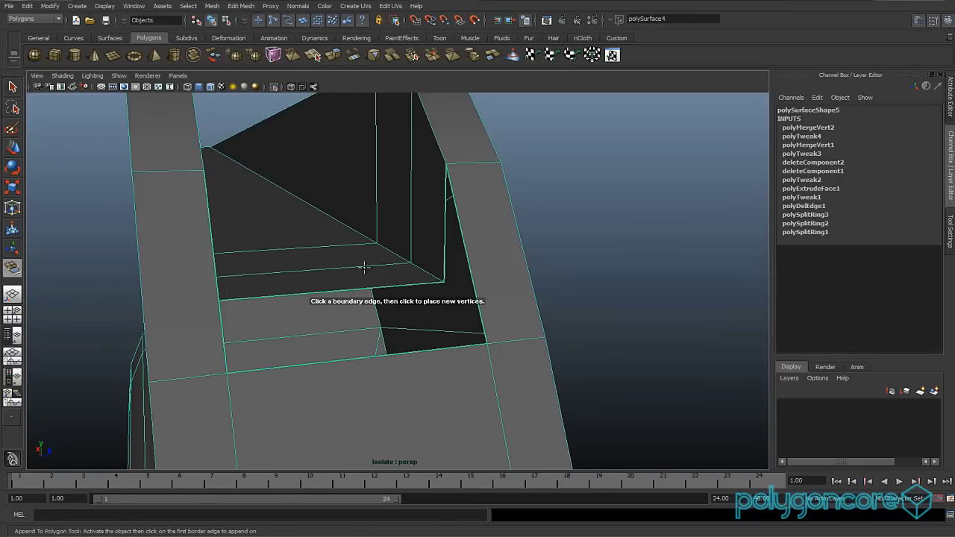
left_click(370, 355)
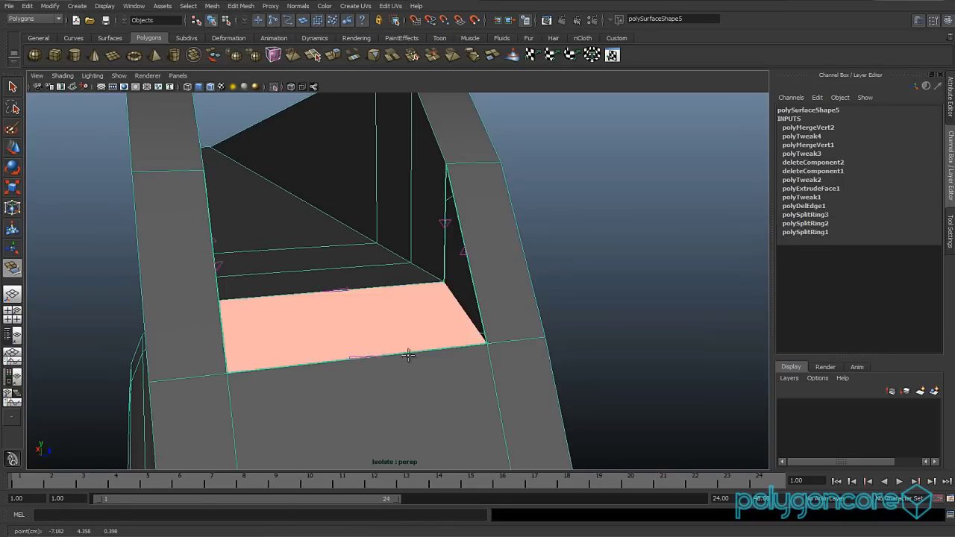
key("Return")
Append triangular polygons to close the side-wall gaps on both sides of the channel's rear end.
left_click(440, 239)
left_click(461, 246)
key("Return")
left_click_drag(355, 290, 372, 320, "alt")
left_click(372, 317)
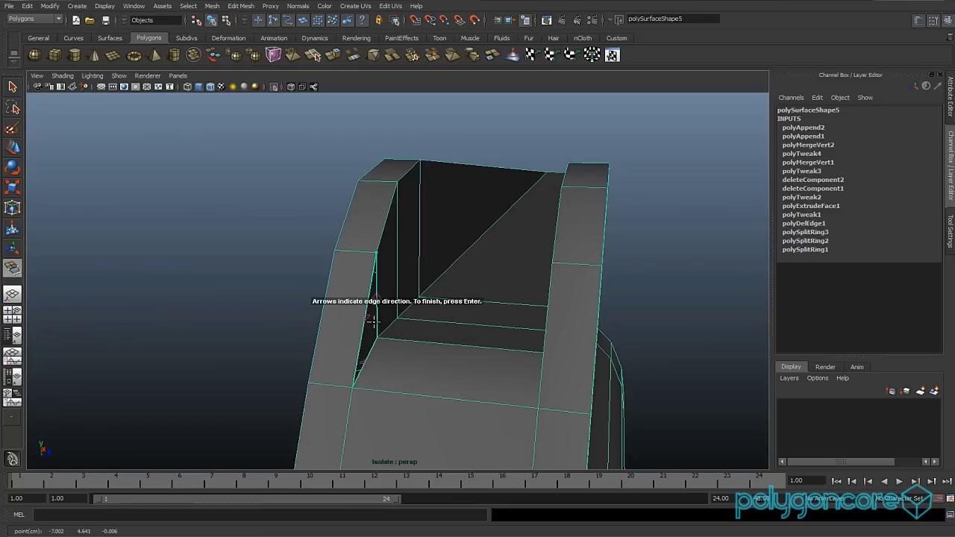
left_click(362, 322)
key("Return")
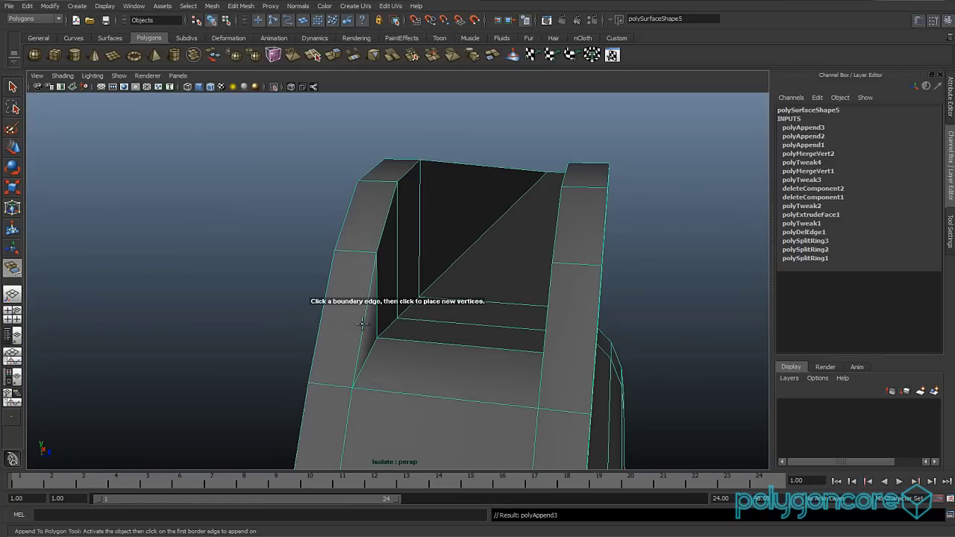
Select all the channel floor faces, including the appended rear one, and adjust their height with the Move tool.
right_click_drag(486, 331, 479, 348)
left_click(455, 348)
key("w")
left_click_drag(477, 321, 335, 314, "alt")
left_click(338, 294)
key("r")
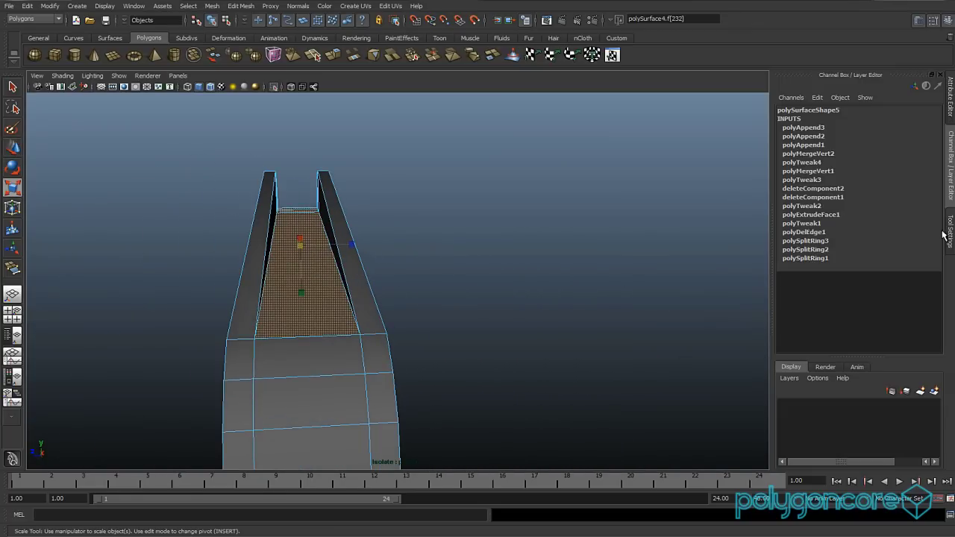
left_click(948, 232)
left_click_drag(636, 221, 460, 307, "alt")
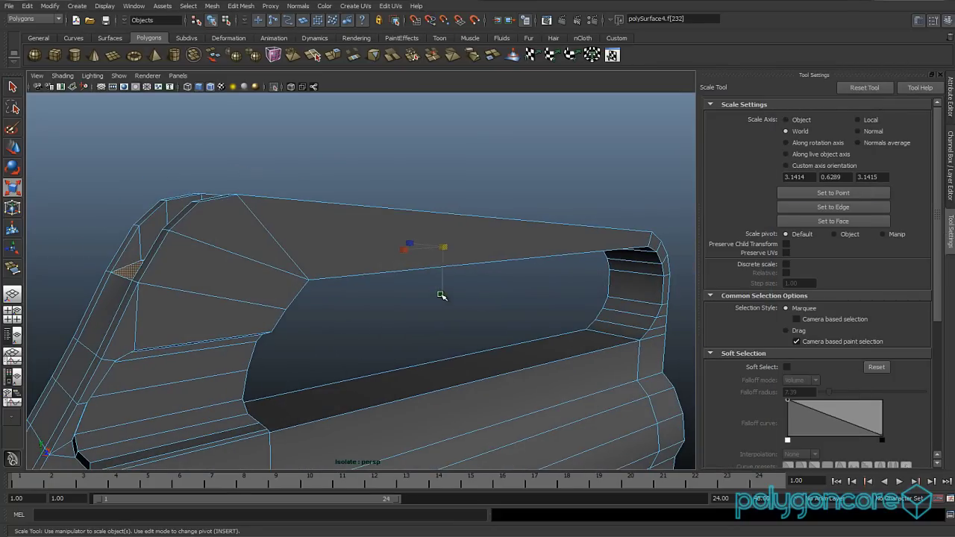
left_click_drag(445, 245, 438, 320, "alt")
key("w")
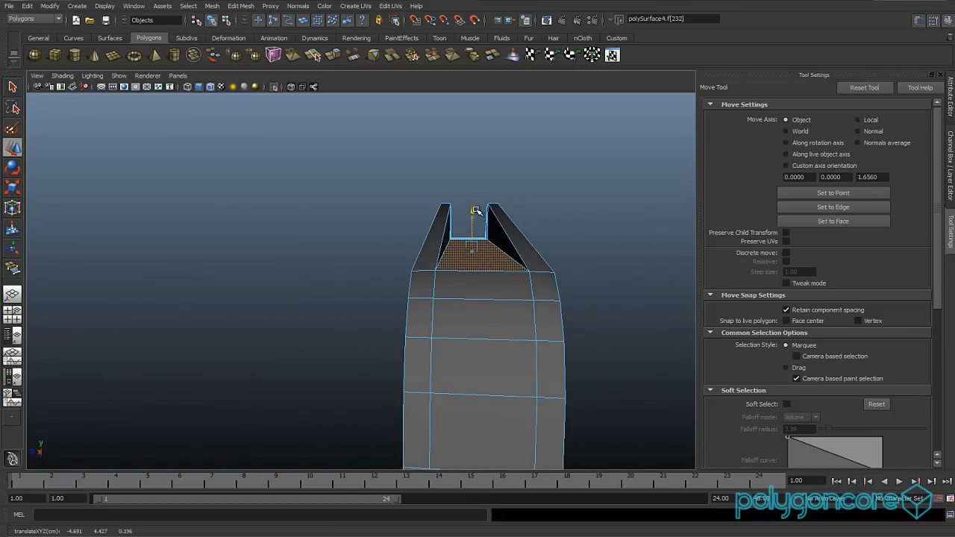
Select the inner side-wall faces of the channel and scale them outward along Z by about 1.12.
scroll(432, 309, "down", 3)
left_click_drag(419, 334, 292, 398, "alt")
left_click(442, 341)
left_click(471, 358, "shift")
left_click(485, 373, "shift")
left_click(498, 388, "shift")
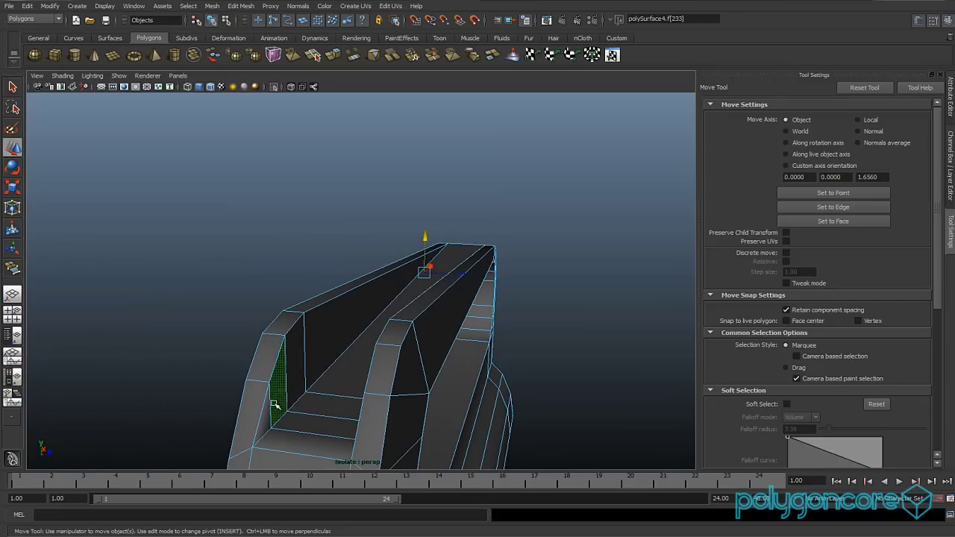
left_click(299, 378)
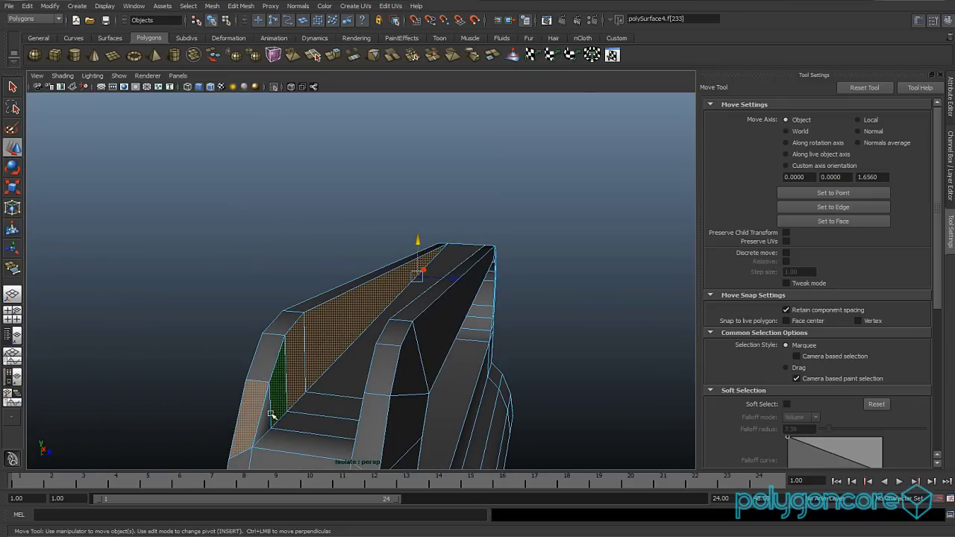
key("r")
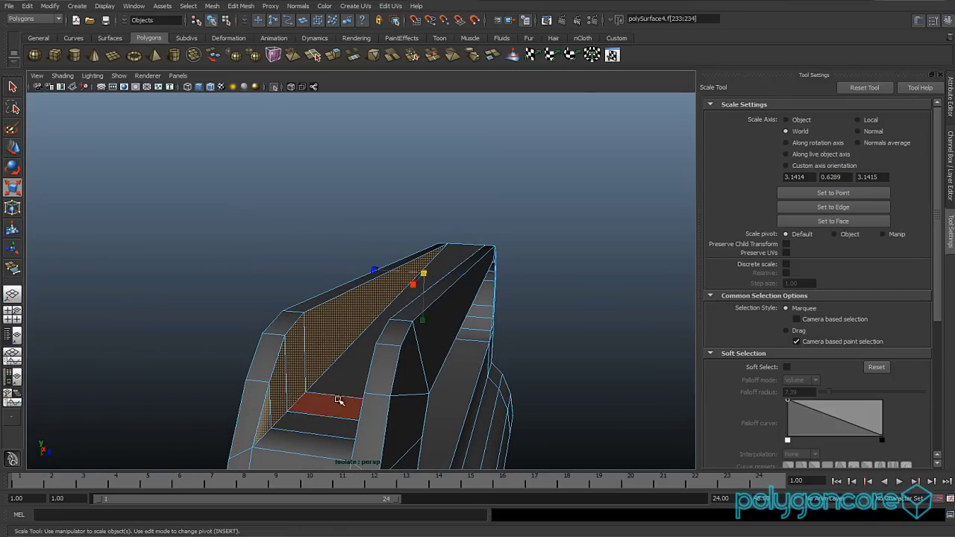
left_click_drag(399, 356, 415, 300, "alt")
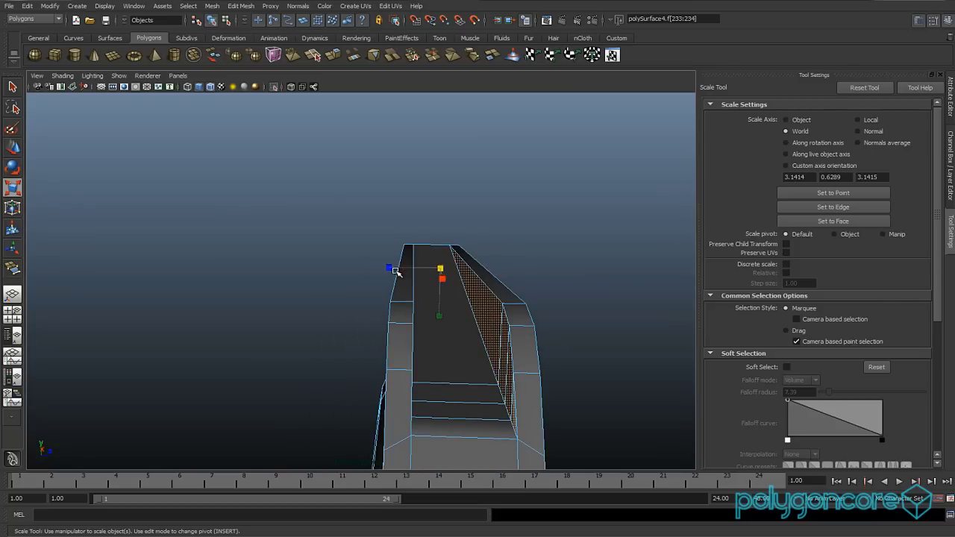
left_click_drag(391, 267, 383, 265)
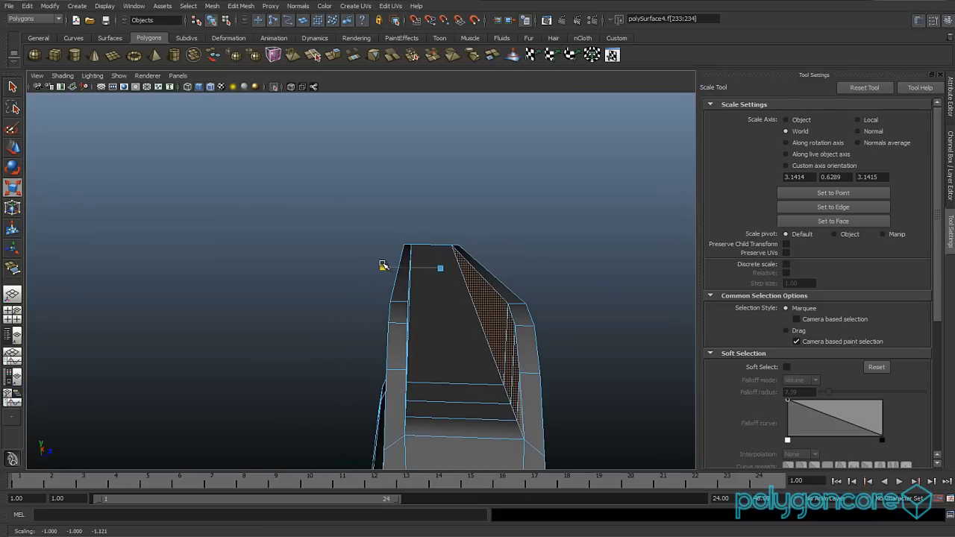
left_click_drag(387, 310, 442, 310, "alt")
Set the normal angle of the whole receiver and handle mesh to 32.
right_click_drag(326, 232, 351, 222)
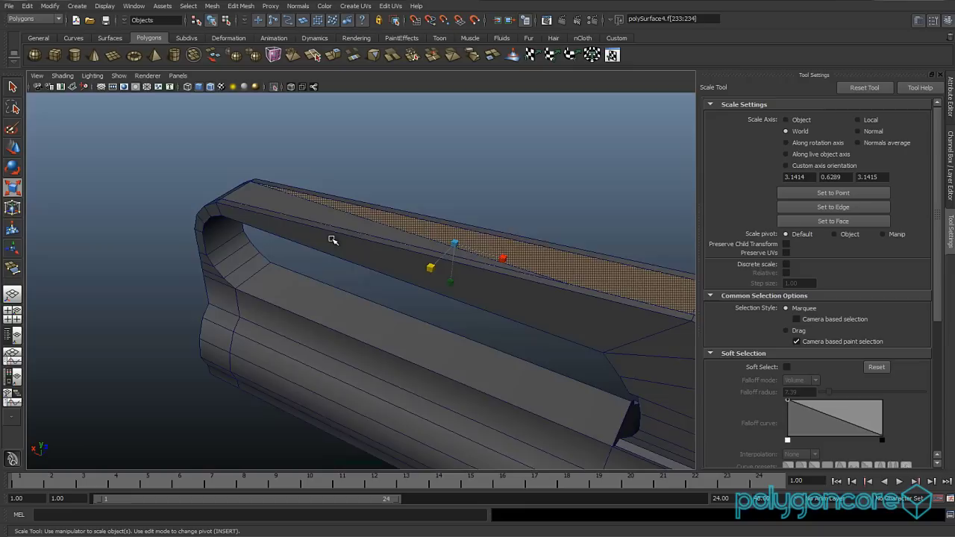
left_click(298, 5)
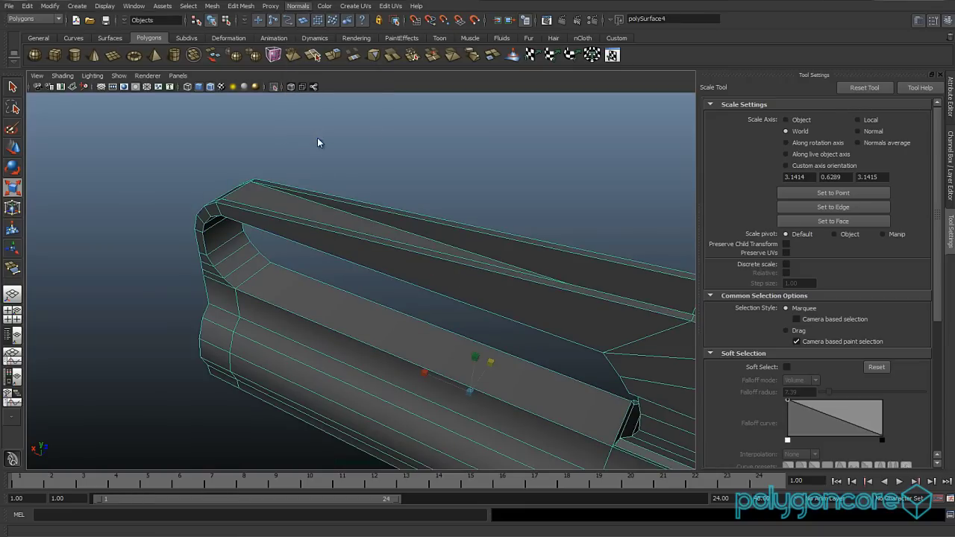
left_click(317, 135)
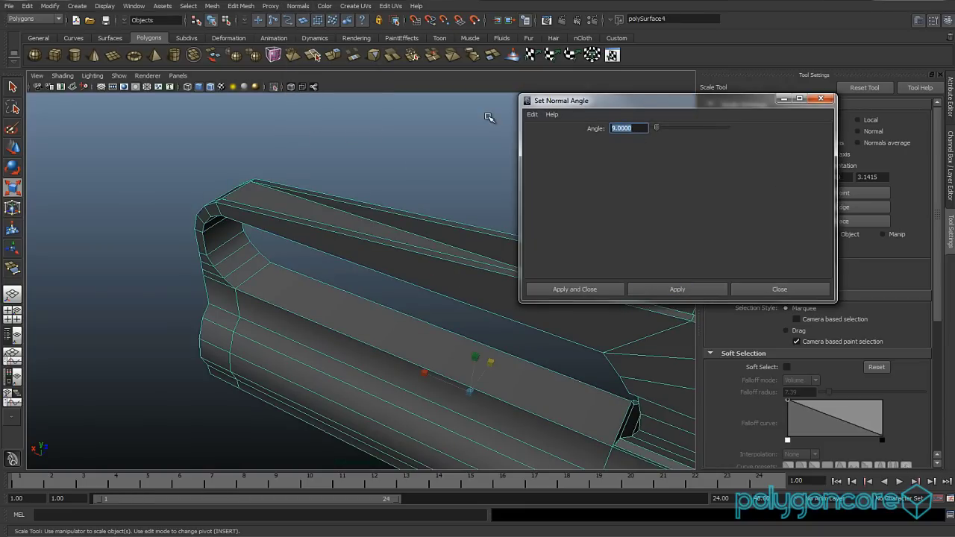
left_click(693, 294)
key("w")
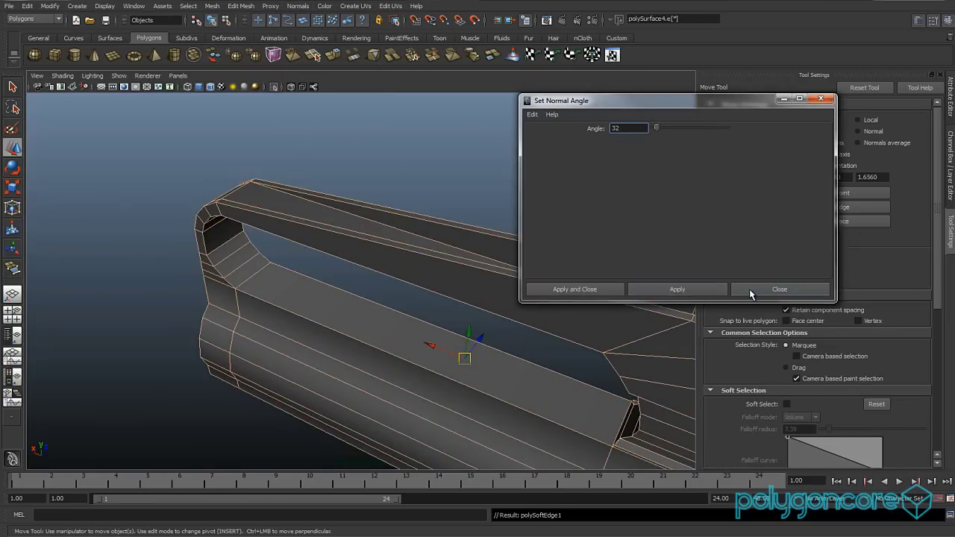
Close the normal angle settings, deselect the mesh and examine the shading of the receiver and carry handle.
left_click(768, 290)
left_click(950, 160)
right_click_drag(618, 277, 570, 275, "alt")
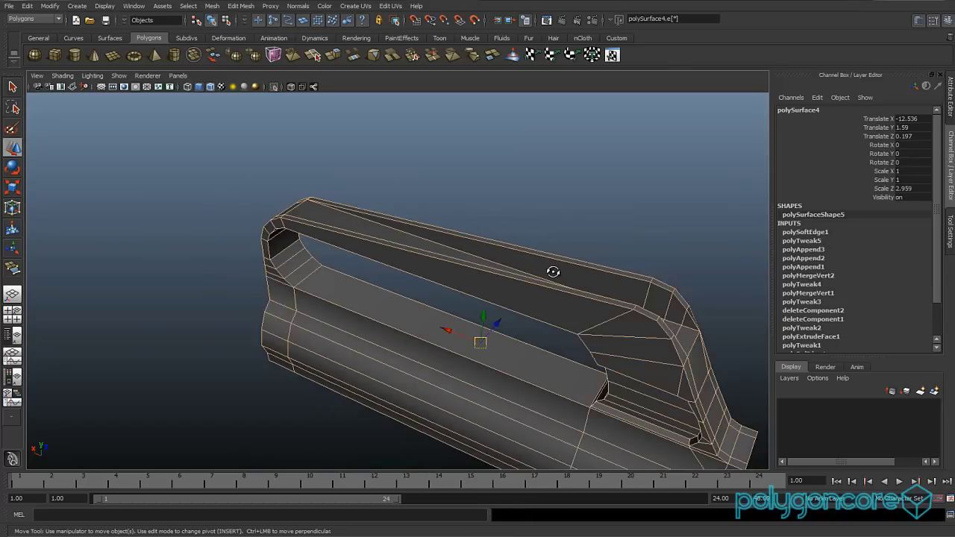
left_click_drag(569, 276, 580, 258, "alt")
right_click_drag(541, 280, 584, 262)
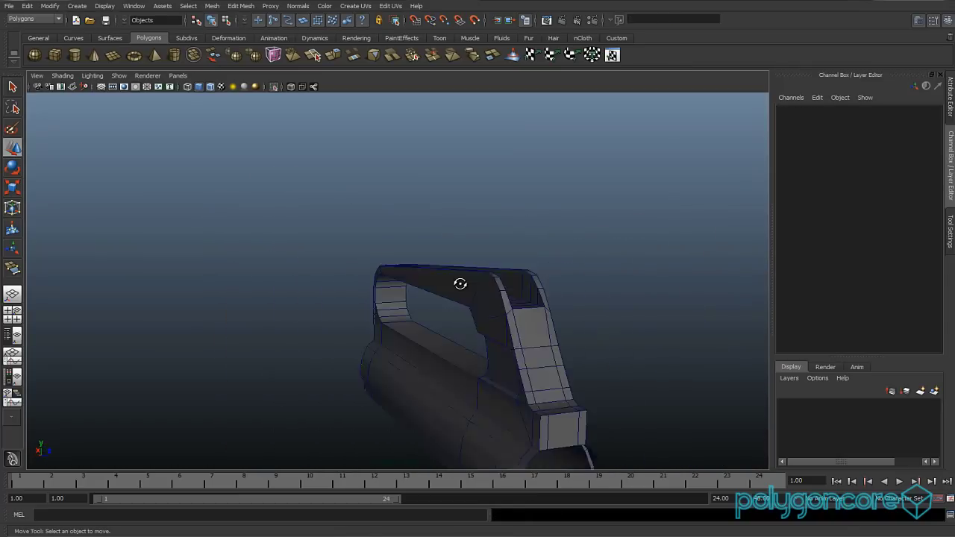
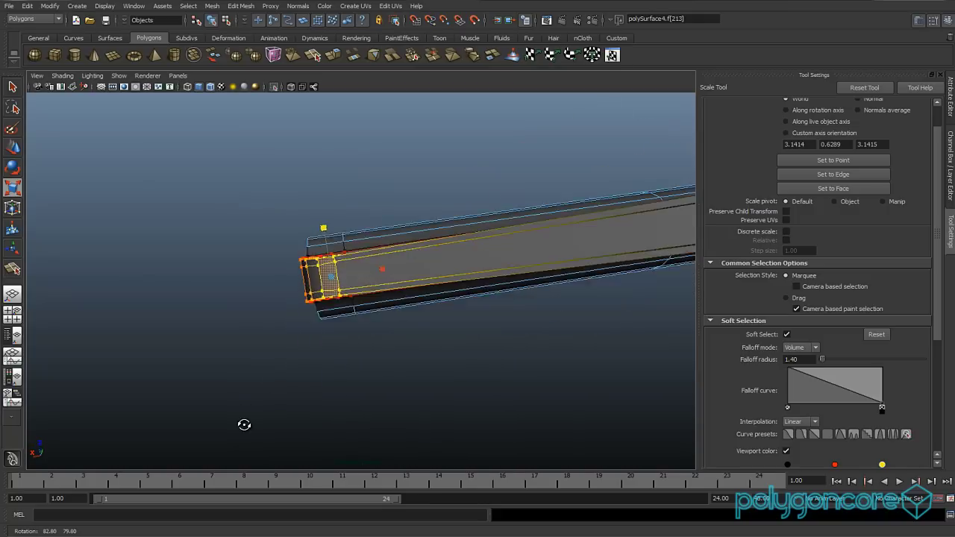
Undo the last scale, then narrow the faces at the handle's low end to about 0.81 along Z with soft selection.
scroll(273, 390, "up", 4)
left_click_drag(282, 329, 348, 354, "alt")
key("ctrl+z")
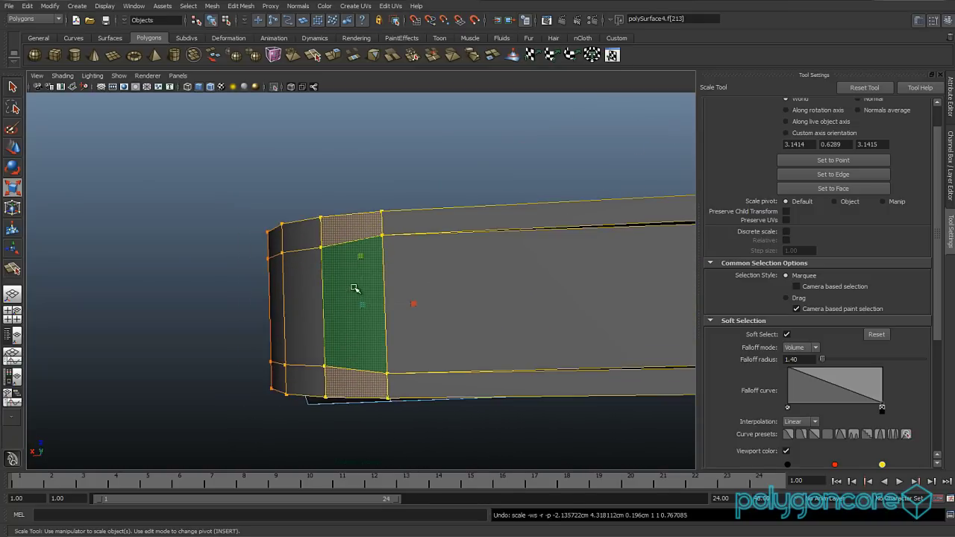
left_click_drag(359, 257, 362, 266)
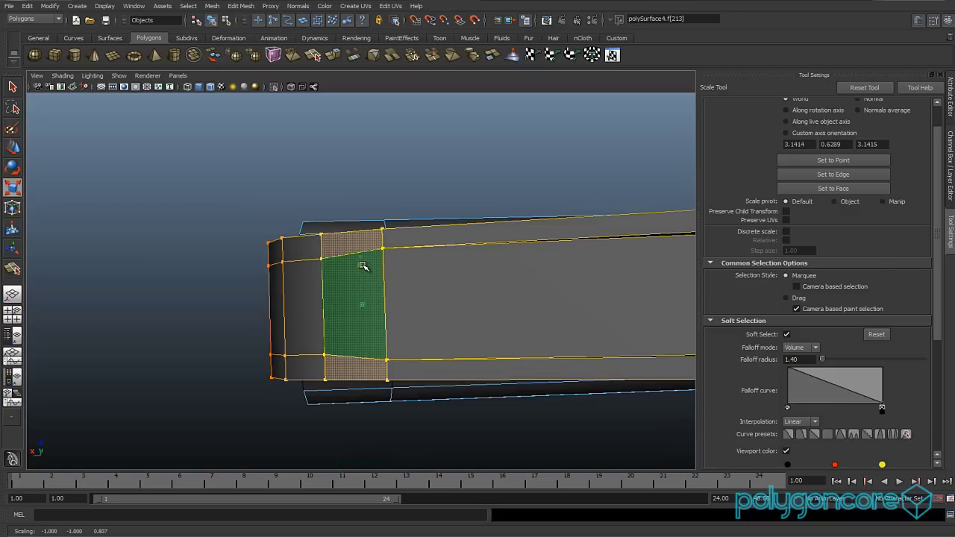
left_click_drag(362, 267, 251, 316, "alt")
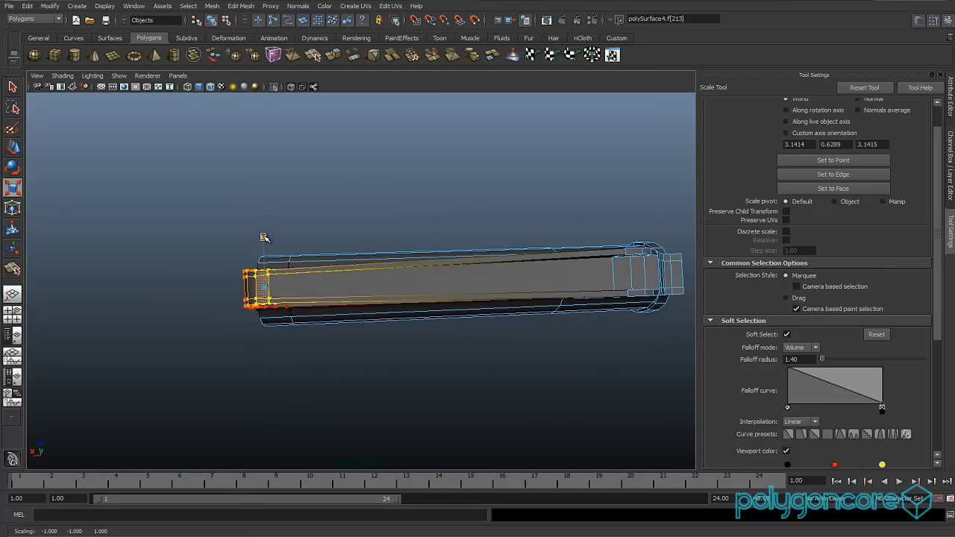
left_click_drag(308, 317, 379, 269, "alt")
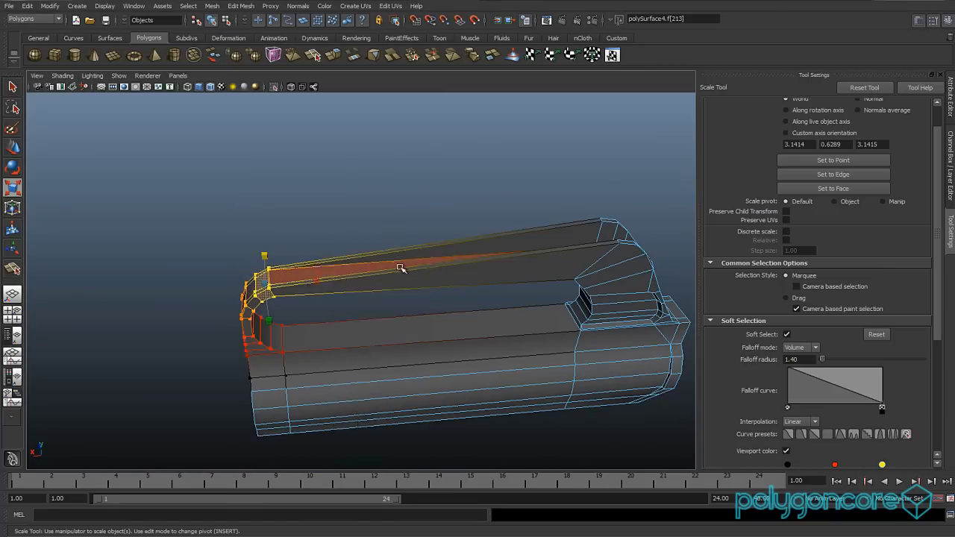
Return to object mode, clear the selection and examine the tapered carry handle from the side.
key("F8")
mouse_move(367, 231)
left_mouse_down("alt")
mouse_move(286, 219)
mouse_move(373, 283)
mouse_move(397, 318)
mouse_move(373, 246)
left_mouse_up("alt")
key("w")
left_click(373, 246)
scroll(376, 280, "up", 2)
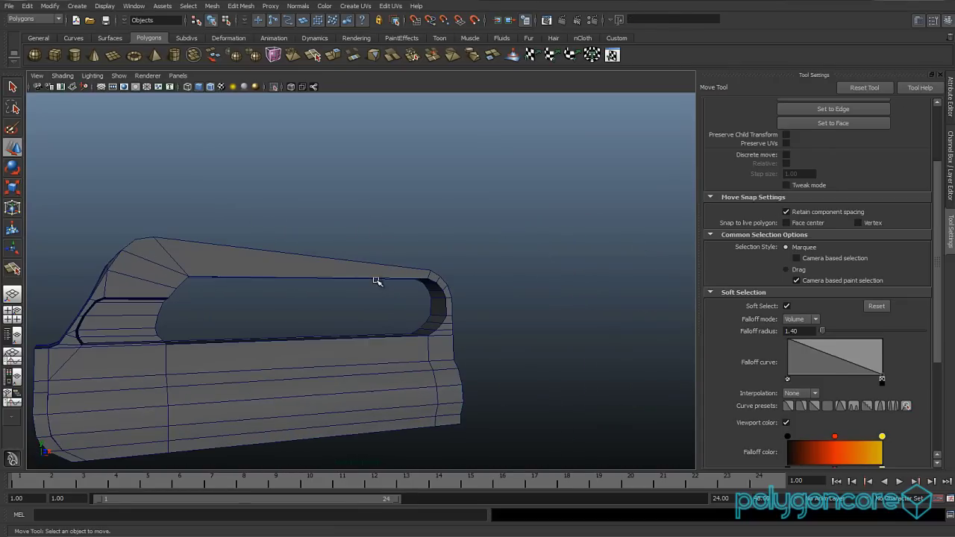
middle_click_drag(367, 287, 441, 247, "alt")
mouse_move(408, 269)
left_mouse_down("alt")
mouse_move(364, 286)
mouse_move(368, 305)
mouse_move(419, 279)
left_mouse_up("alt")
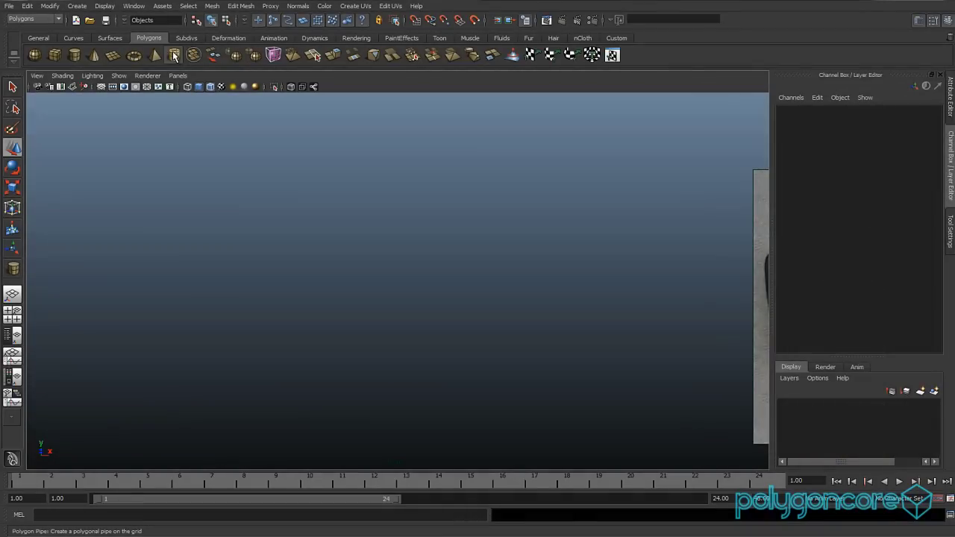
Create a polygon pipe in empty space with radius 3.3, height about 1.9, thickness 0.85 and 18 axis subdivisions.
left_click(174, 56)
left_click_drag(354, 224, 397, 261)
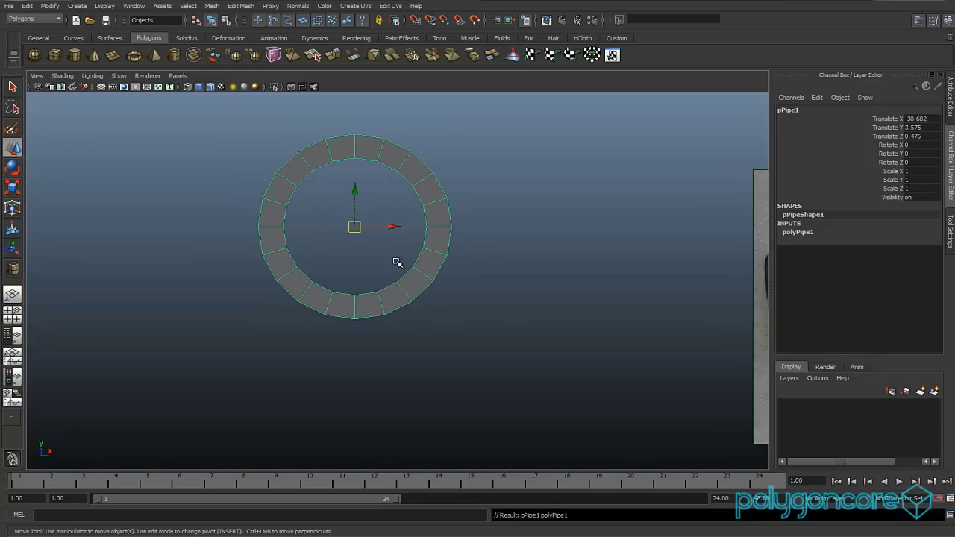
left_click(795, 232)
left_click(917, 266)
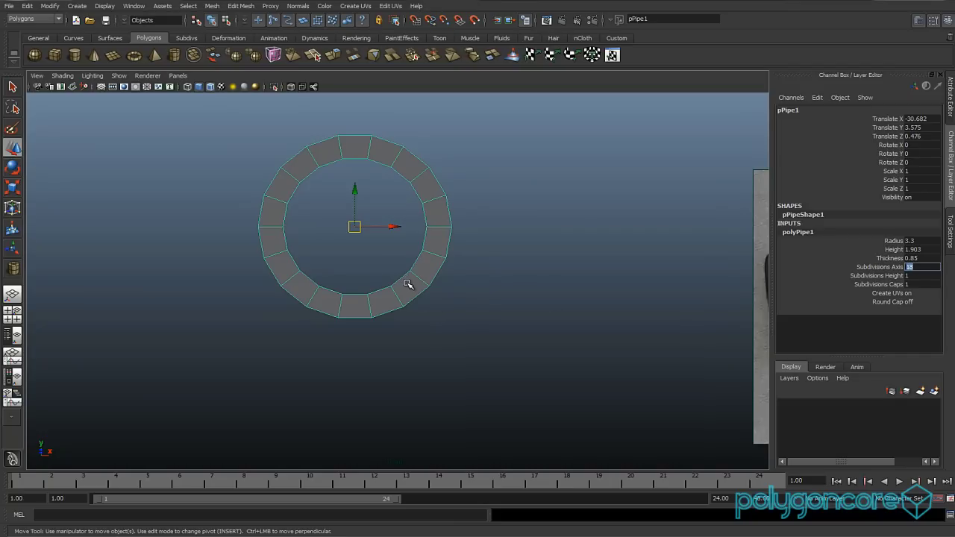
scroll(396, 329, "up", 5)
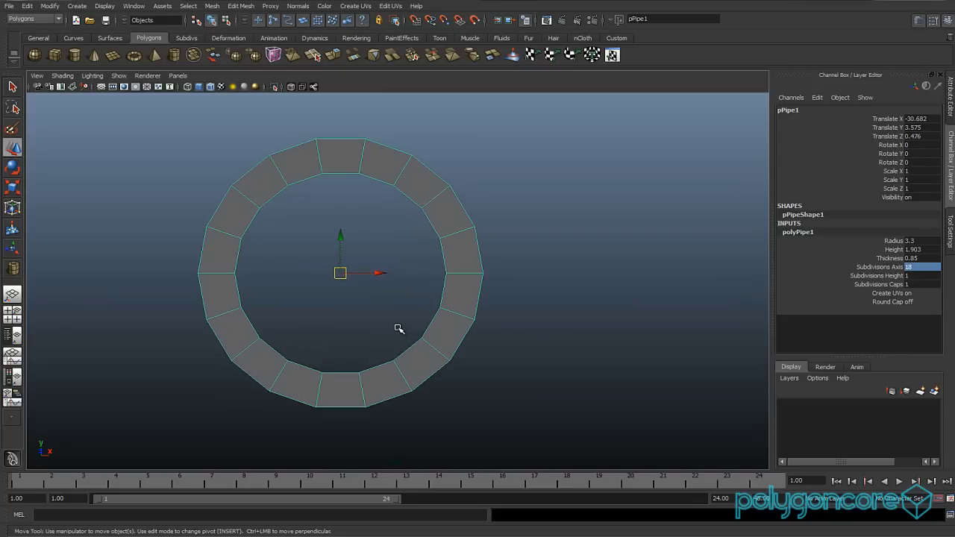
Frame the pipe in the perspective view, pick its lowest outer face and turn off soft selection.
key("space")
left_click_drag(398, 323, 393, 287)
key("f")
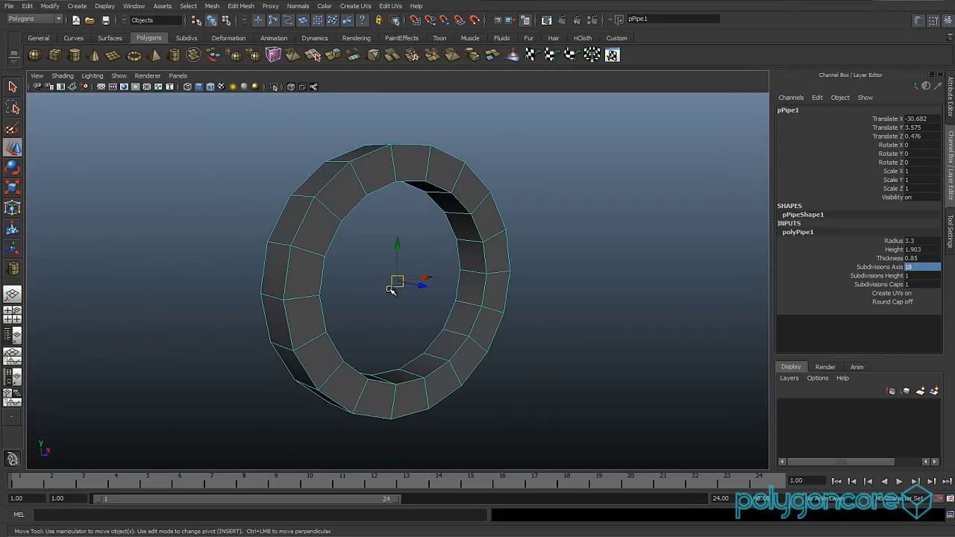
left_click_drag(300, 312, 485, 375, "alt")
left_click(501, 357)
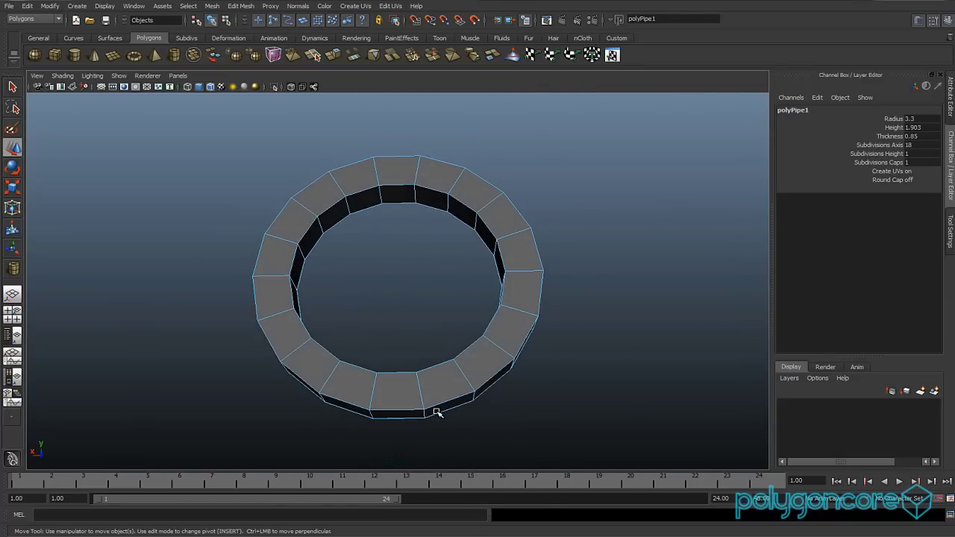
left_click(397, 414)
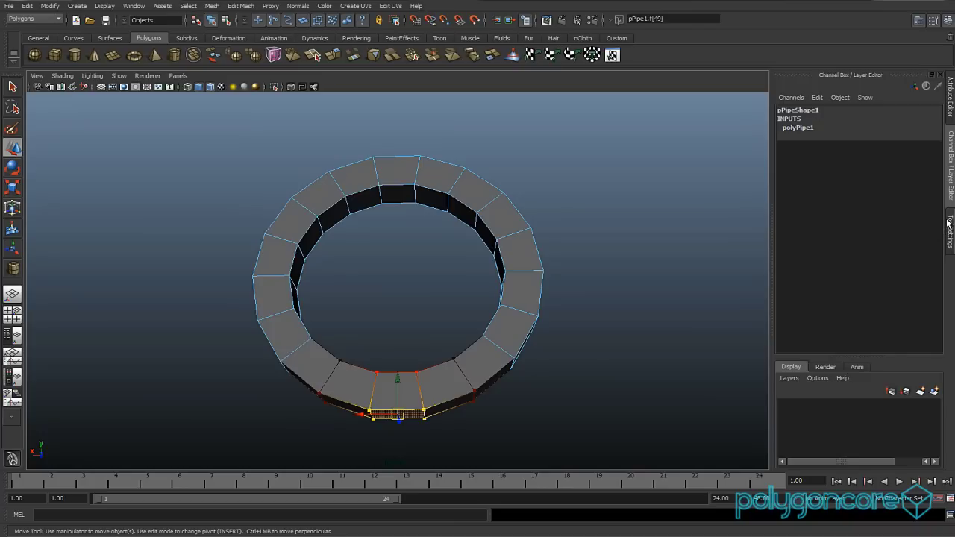
left_click(948, 222)
left_click(787, 306)
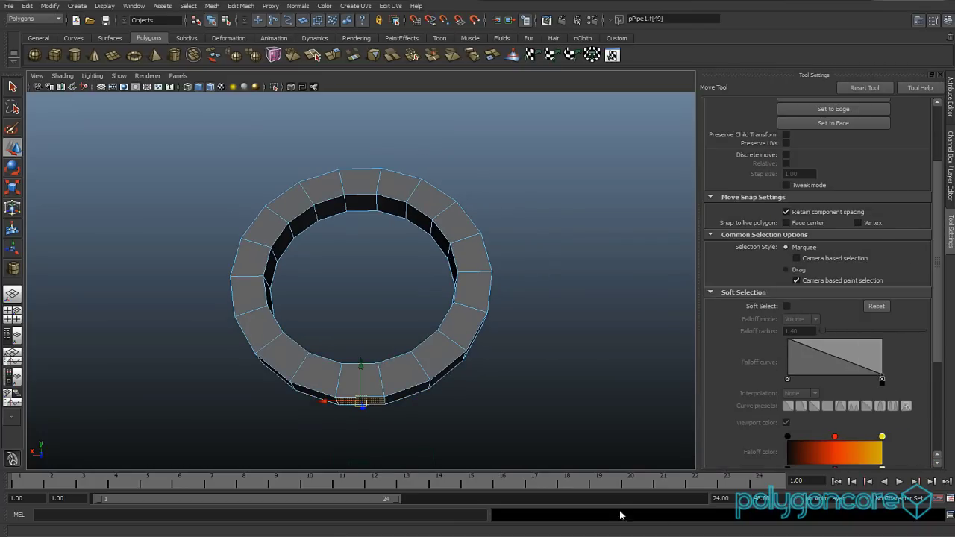
Extrude the three lowest outer faces of the ring downward and flatten them into a rectangular mounting block.
left_click_drag(377, 348, 421, 334, "alt")
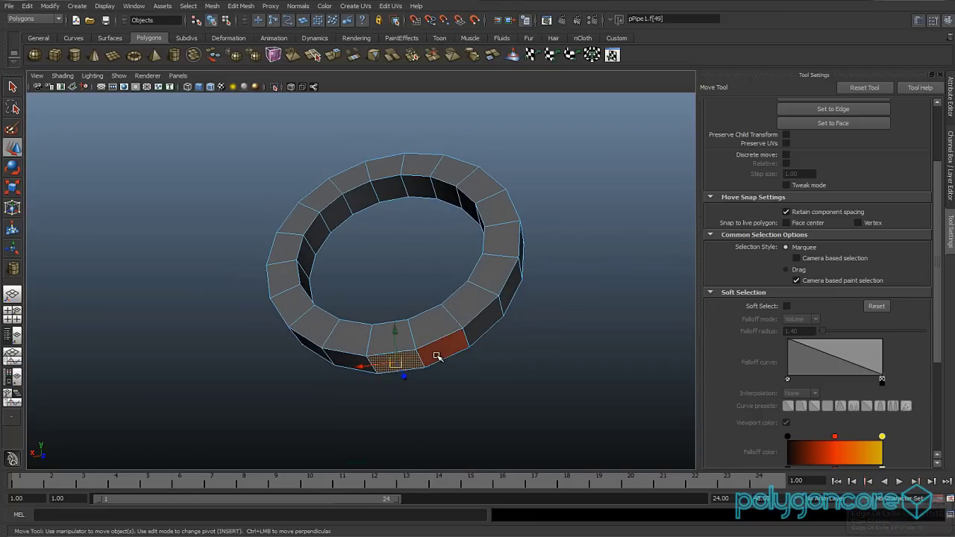
left_click(351, 362, "shift")
left_click_drag(403, 366, 423, 372, "alt")
right_click_drag(442, 373, 441, 398, "shift")
left_click_drag(426, 368, 424, 388, "alt")
key("w")
middle_click_drag(437, 358, 442, 328, "alt")
left_click_drag(400, 309, 316, 370)
key("r")
key("w")
left_click(395, 360)
left_click_drag(399, 358, 400, 360)
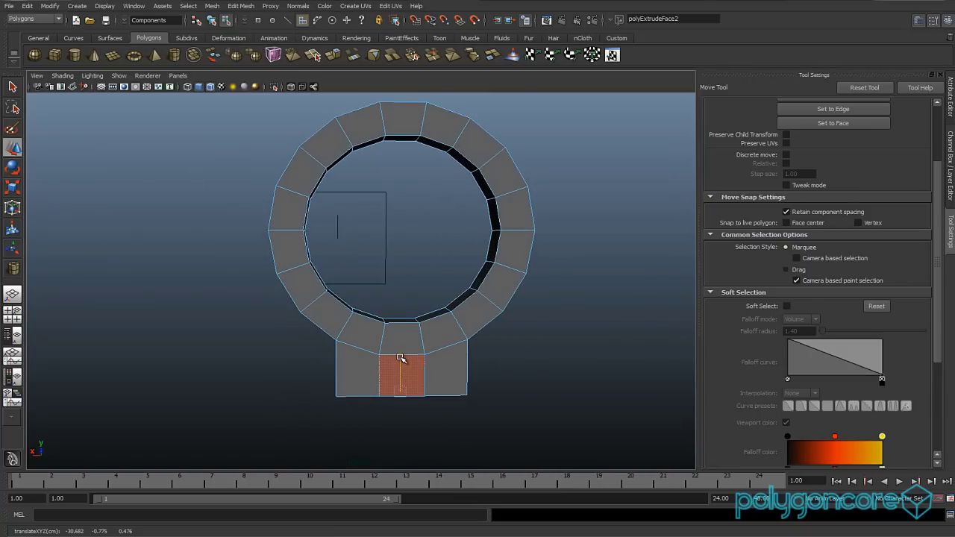
right_click_drag(343, 344, 395, 329)
Create a small polygon cylinder beside the ring, about 0.68 in radius and 1.69 high, with 5 axis subdivisions.
left_click_drag(465, 355, 358, 356, "alt")
scroll(433, 361, "down", 3)
mouse_move(435, 361)
left_mouse_down("alt")
mouse_move(307, 342)
mouse_move(436, 350)
left_mouse_up("alt")
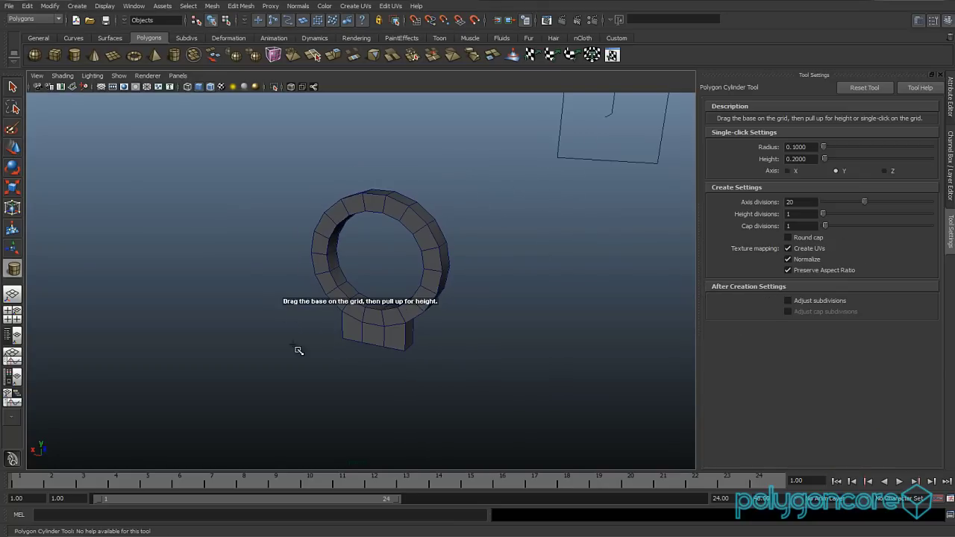
mouse_move(299, 347)
left_mouse_down()
mouse_move(301, 358)
mouse_move(302, 321)
left_mouse_up()
left_click(950, 200)
left_click(950, 115)
left_click(952, 179)
left_click(804, 232)
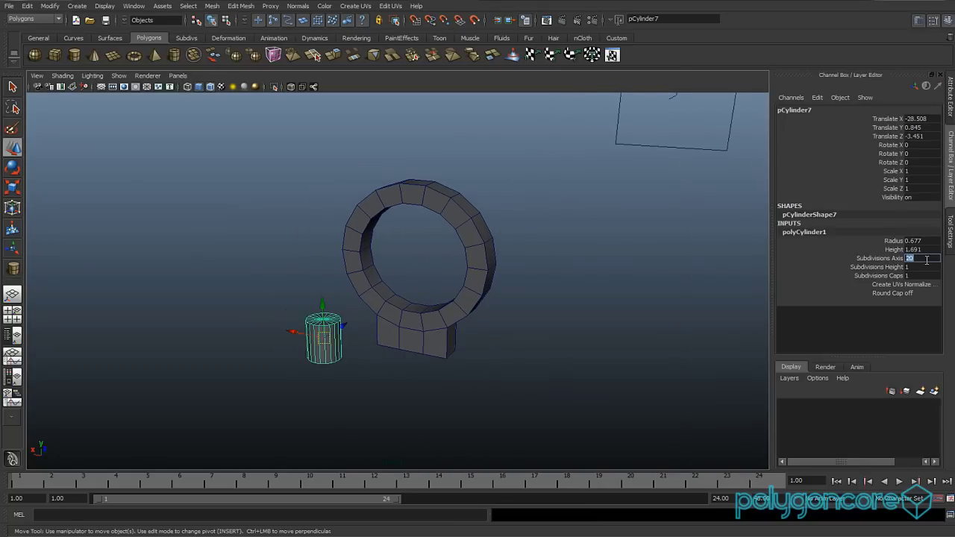
type("5")
key("Return")
Set the cylinder's rotation to 90 in both X and Y so it lies sideways toward the mounting block.
left_click_drag(334, 337, 386, 340, "alt")
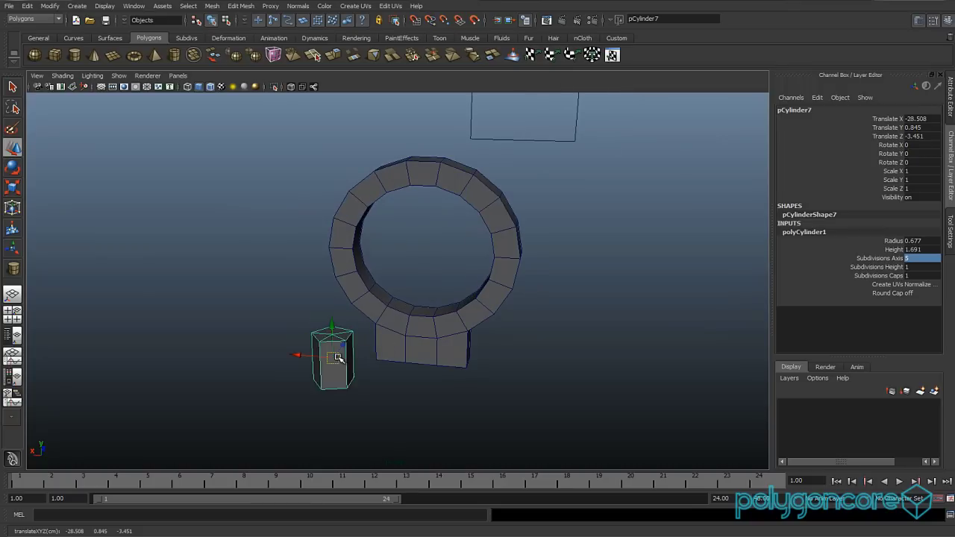
key("r")
key("e")
left_click(917, 153)
type("90")
key("Return")
left_click_drag(362, 332, 351, 316)
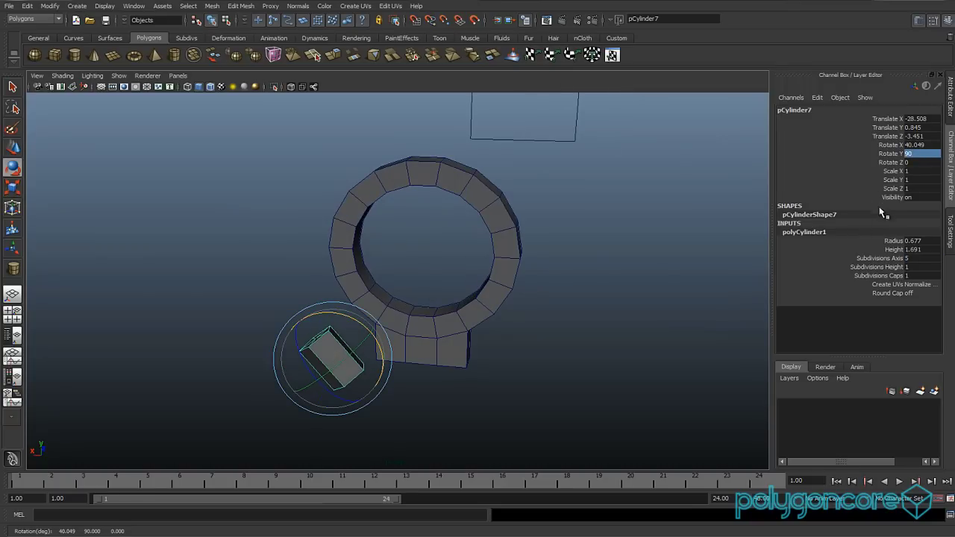
type("90")
key("Return")
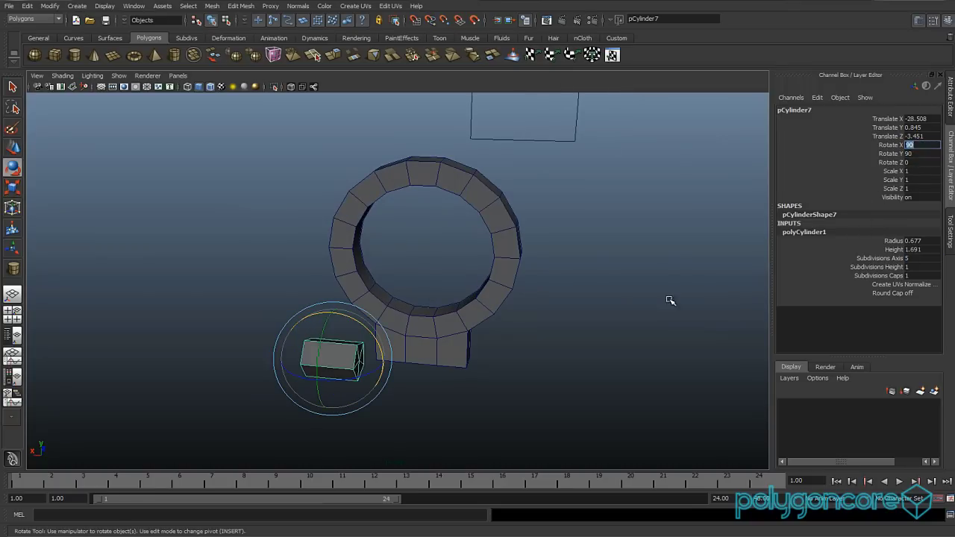
Delete the cap faces at both ends of the five-sided cylinder and return to object mode.
left_click_drag(440, 321, 368, 335, "alt")
key("w")
scroll(317, 335, "up", 2)
middle_click_drag(317, 335, 350, 291, "alt")
right_click_drag(286, 342, 289, 361)
left_click_drag(306, 349, 470, 330, "alt")
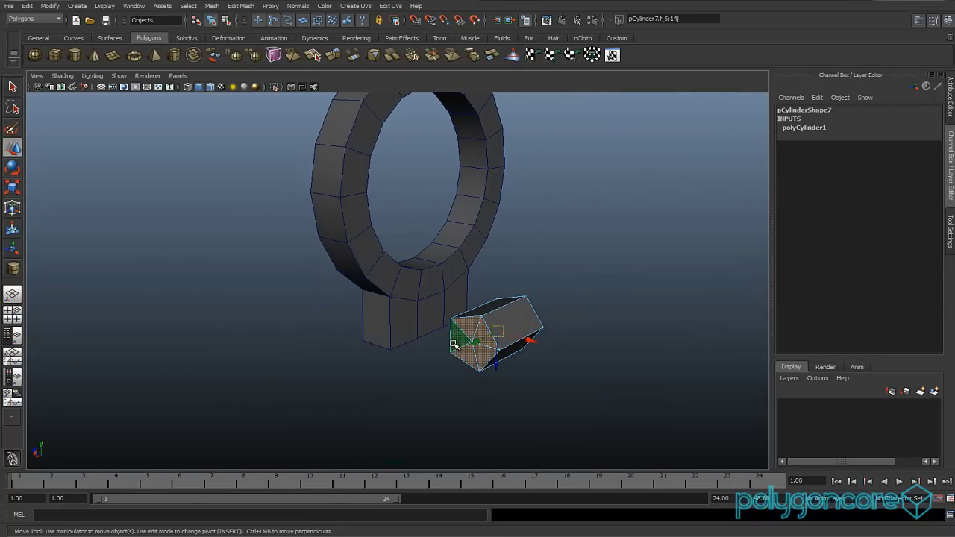
key("Delete")
right_click_drag(479, 342, 531, 325)
left_click_drag(458, 339, 507, 355, "alt")
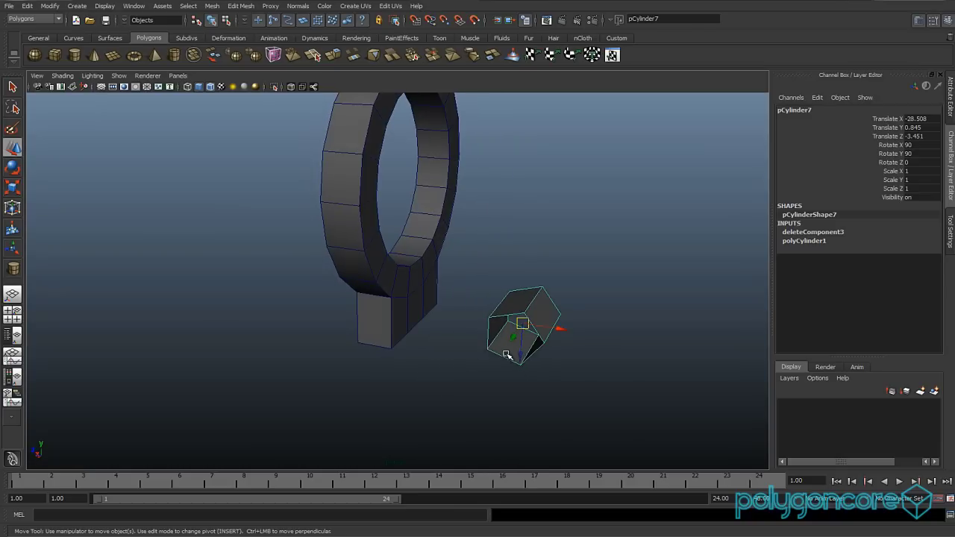
Set the Move tool's axis to World for the open-ended cylinder.
left_click(815, 244)
left_click(816, 242)
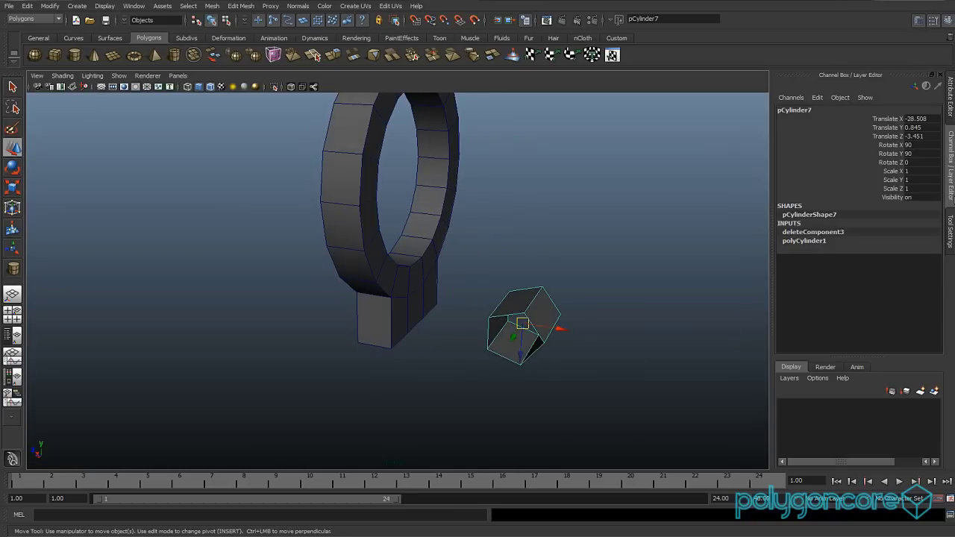
left_click(951, 218)
left_click(951, 112)
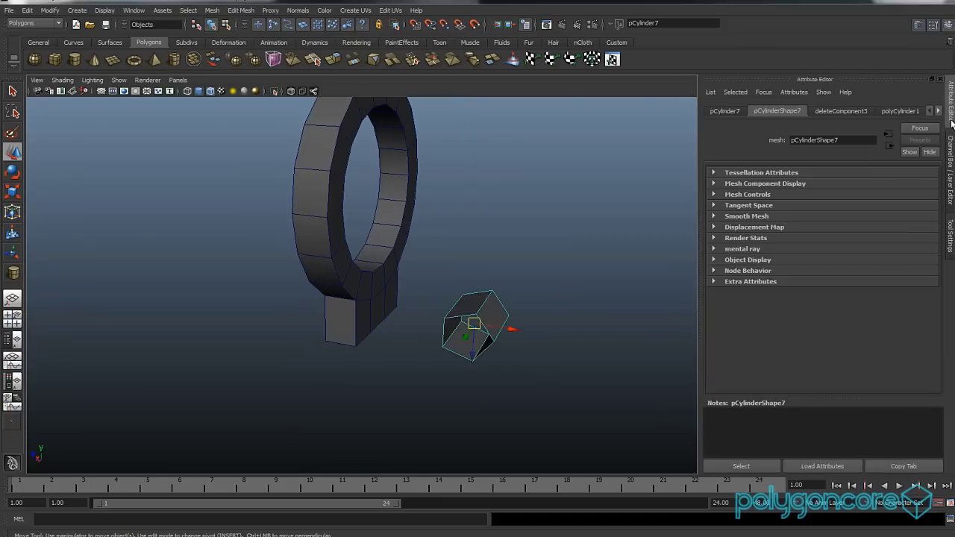
left_click(950, 235)
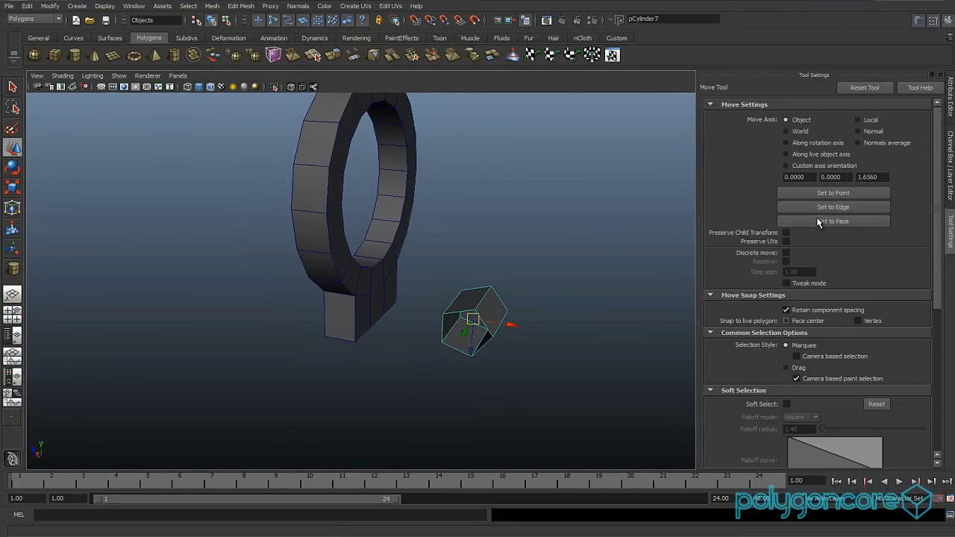
Place the cylinder against the side of the mounting block and adjust its end vertices to shorten it.
left_click_drag(396, 325, 309, 341, "alt")
scroll(343, 383, "down", 3)
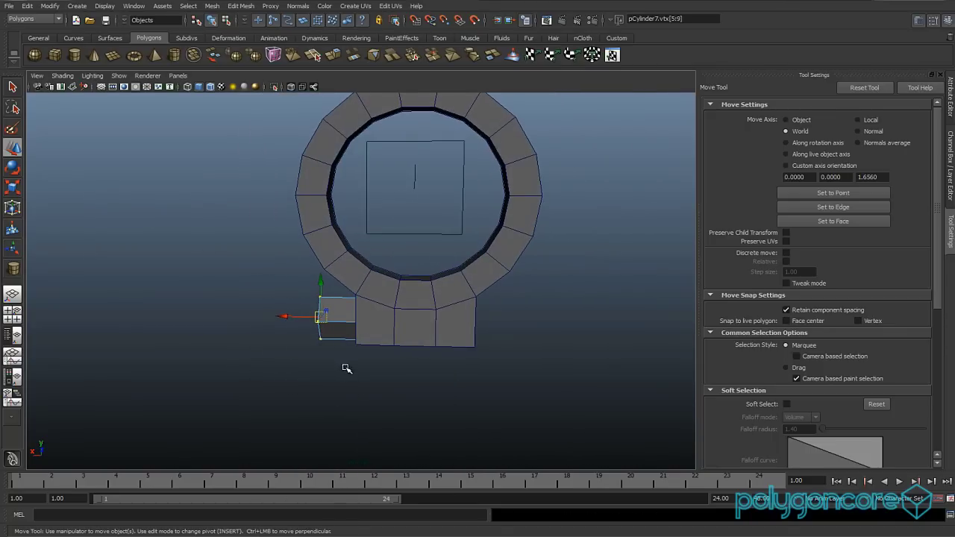
left_click_drag(343, 318, 405, 358)
right_click_drag(411, 332, 447, 318)
left_click_drag(415, 326, 368, 343, "alt")
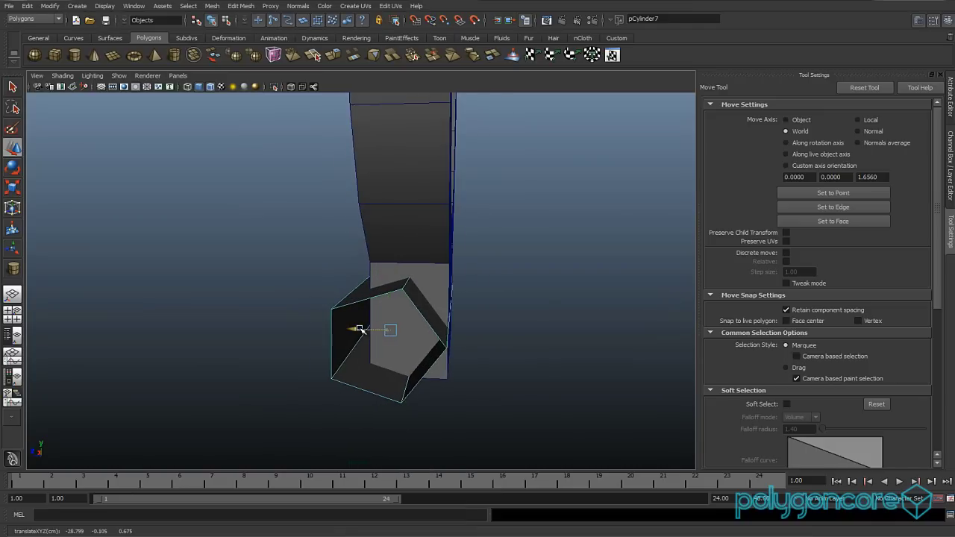
Scale the cylinder down to about 0.66, rotate it about its length and centre it on the block's lower side face.
key("r")
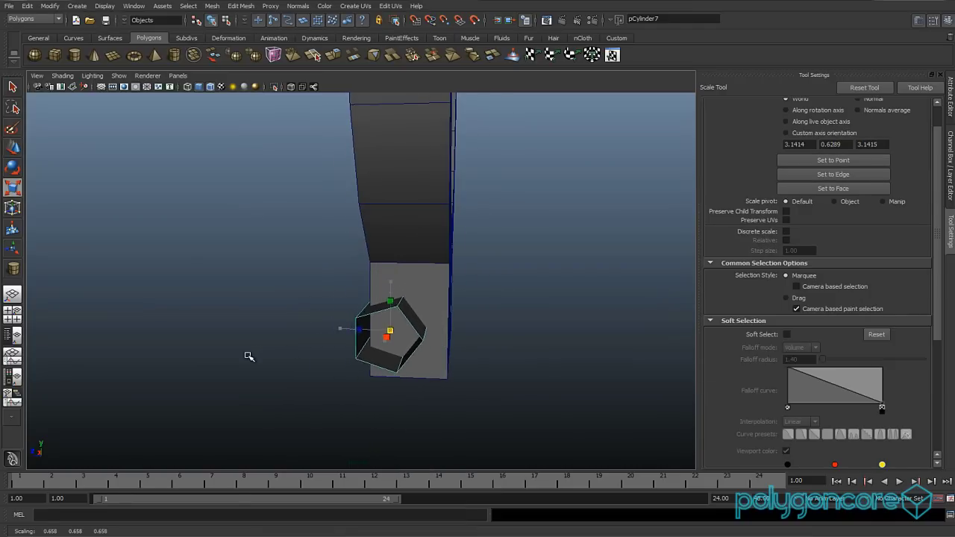
key("w")
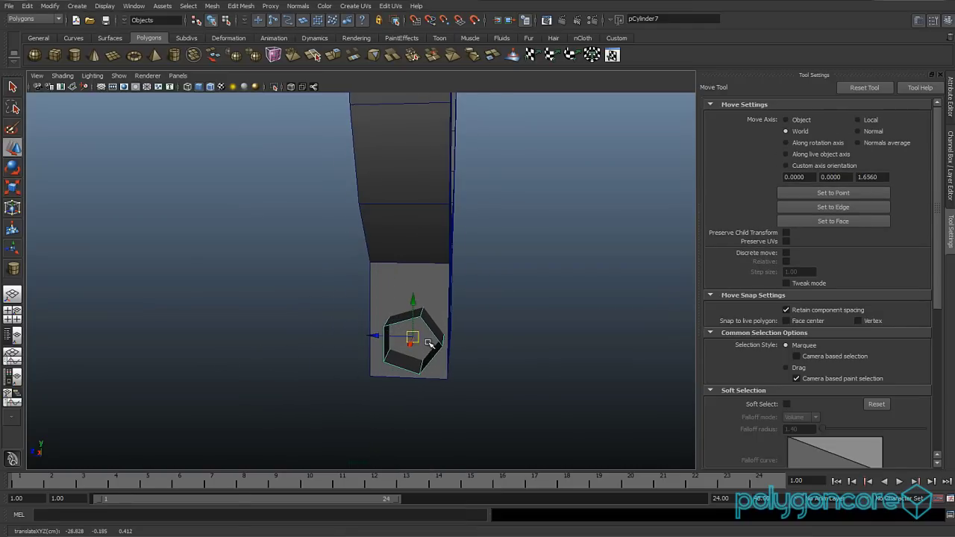
key("e")
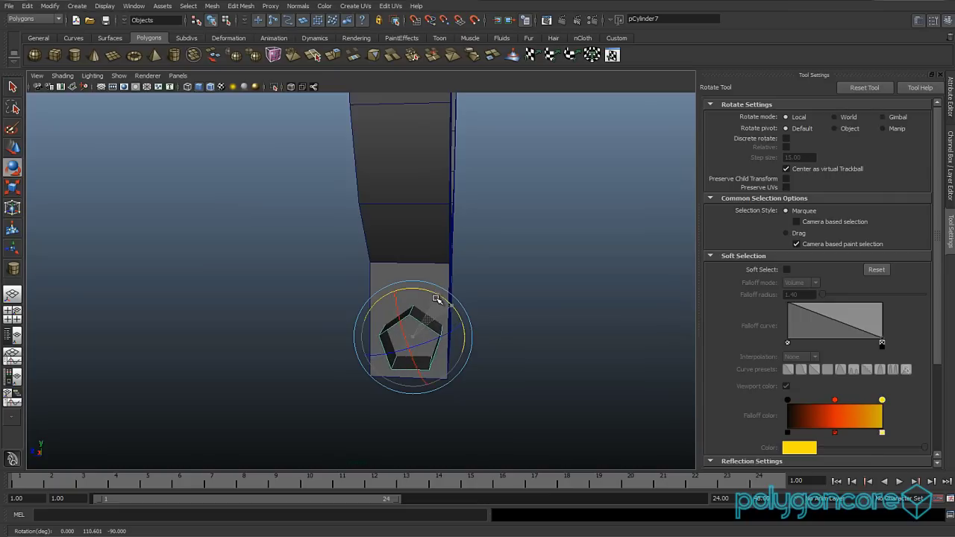
key("w")
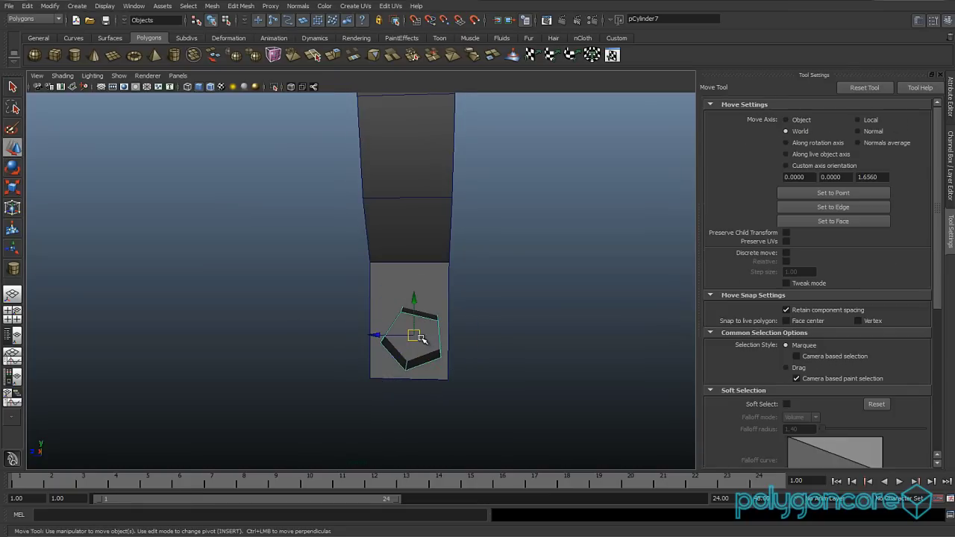
Move the cylinder's end vertices so that it runs through the mounting block and protrudes on both sides.
left_click_drag(408, 341, 350, 356, "alt")
scroll(372, 357, "down", 3)
left_click_drag(463, 356, 440, 356, "alt")
mouse_move(313, 310)
left_mouse_down()
mouse_move(350, 324)
mouse_move(302, 309)
left_mouse_up()
left_click(508, 326)
left_click_drag(366, 375, 417, 342)
left_click_drag(498, 320, 490, 343)
right_click_drag(490, 343, 519, 324)
Return to object mode and examine the ring mount with its crosswise pin.
left_click_drag(514, 365, 533, 379, "alt")
right_click_drag(533, 380, 457, 323, "alt")
middle_click_drag(455, 323, 449, 379, "alt")
right_click_drag(422, 336, 481, 325)
key("F8")
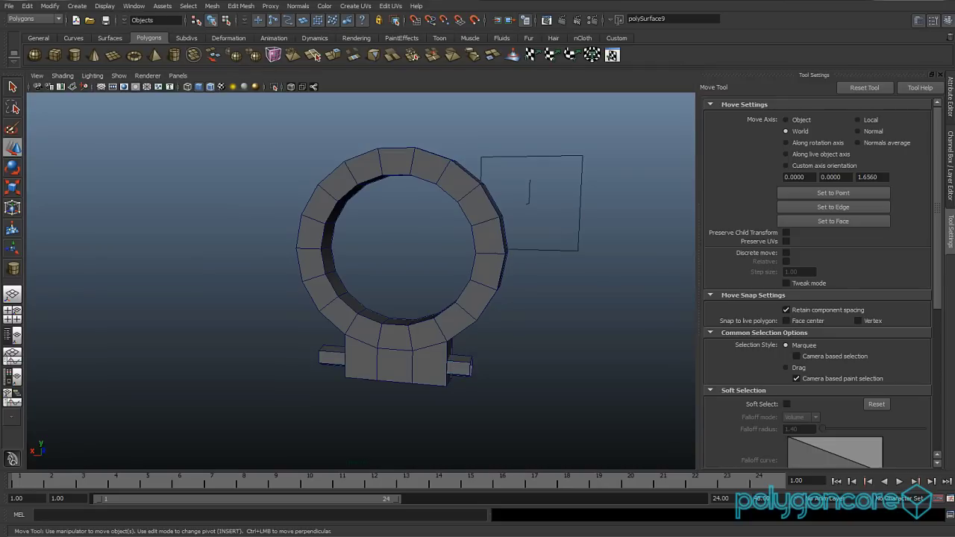
Select the ring, the mounting block and the crosswise pin and combine them into a single mesh.
scroll(447, 287, "down", 6)
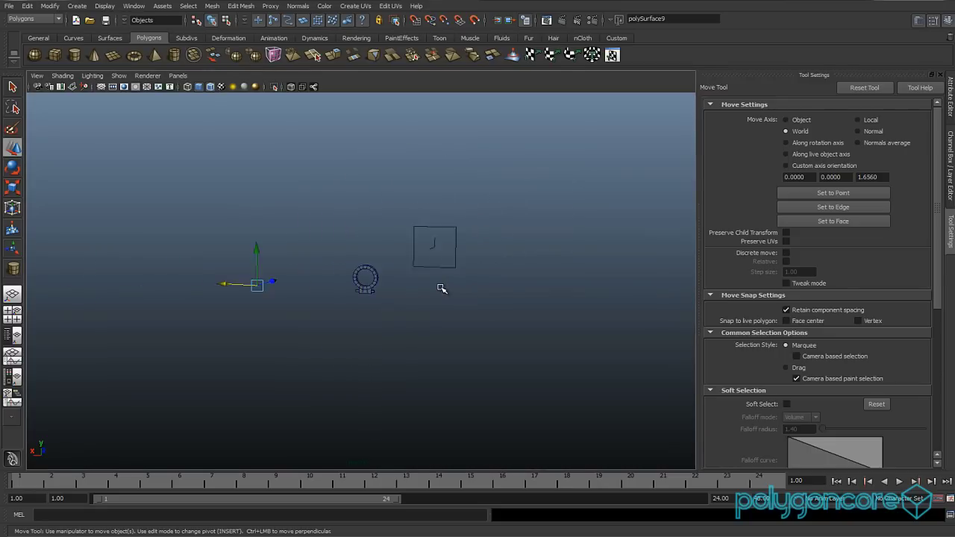
scroll(442, 289, "up", 6)
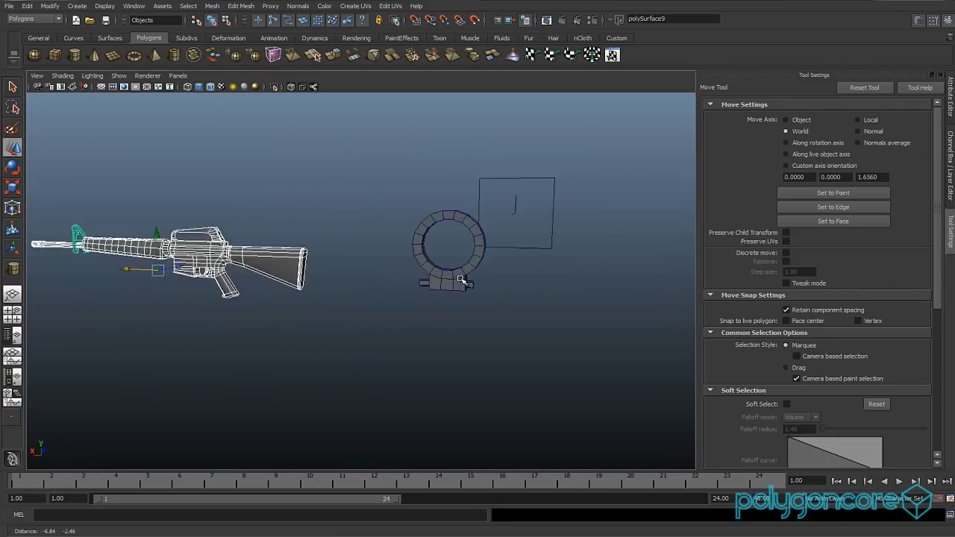
left_click_drag(456, 276, 429, 321, "alt")
left_click_drag(552, 365, 390, 221)
left_click(222, 7)
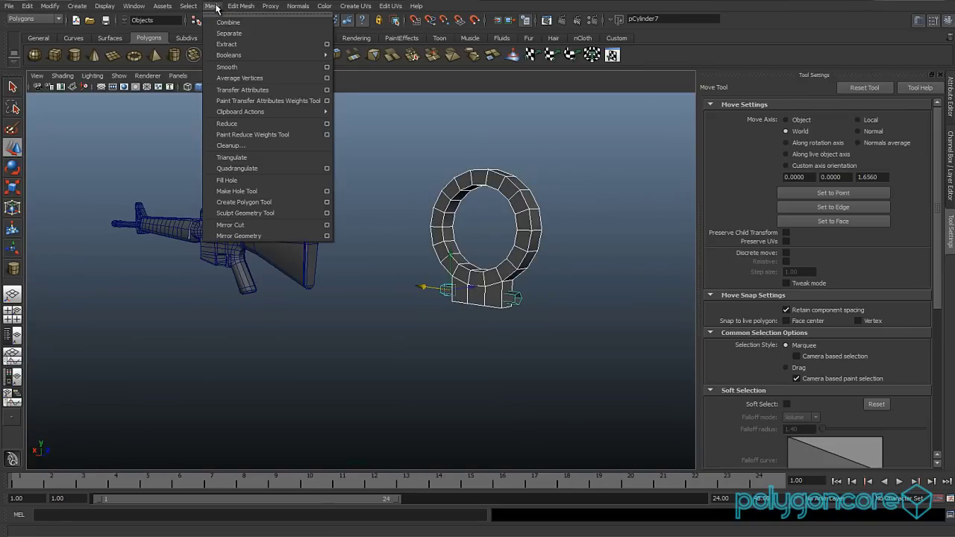
left_click(226, 18)
left_click_drag(247, 162, 214, 106, "alt")
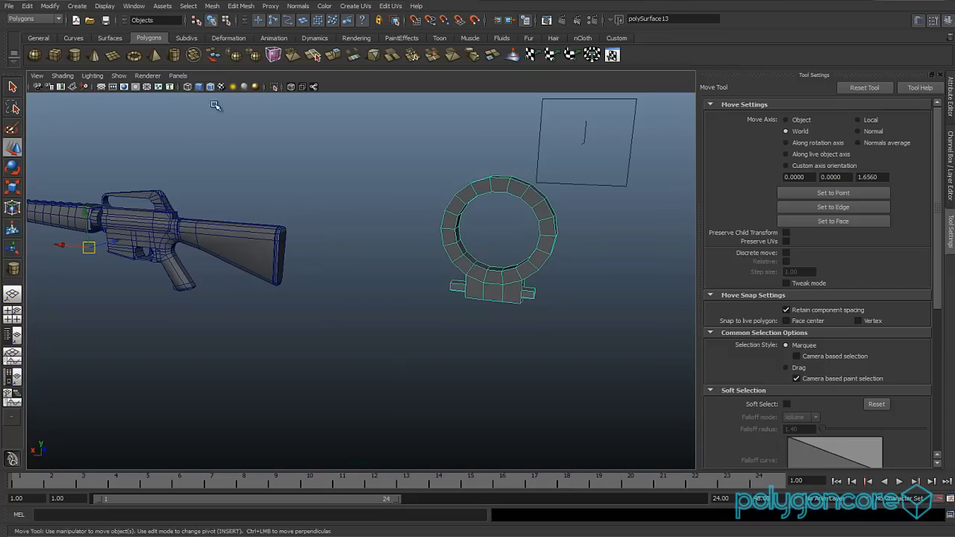
Centre the pivot of the combined ring mount.
left_click(38, 37)
left_click(372, 56)
scroll(386, 196, "down", 2)
left_click_drag(385, 196, 429, 223, "alt")
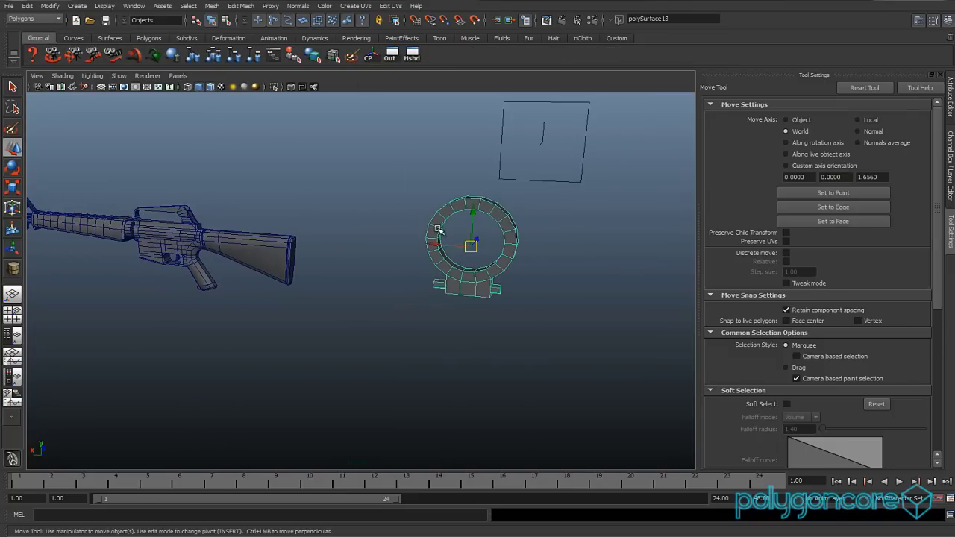
Rotate the ring mount 90 degrees about the Y axis.
key("e")
left_click(950, 145)
left_click_drag(530, 258, 550, 254)
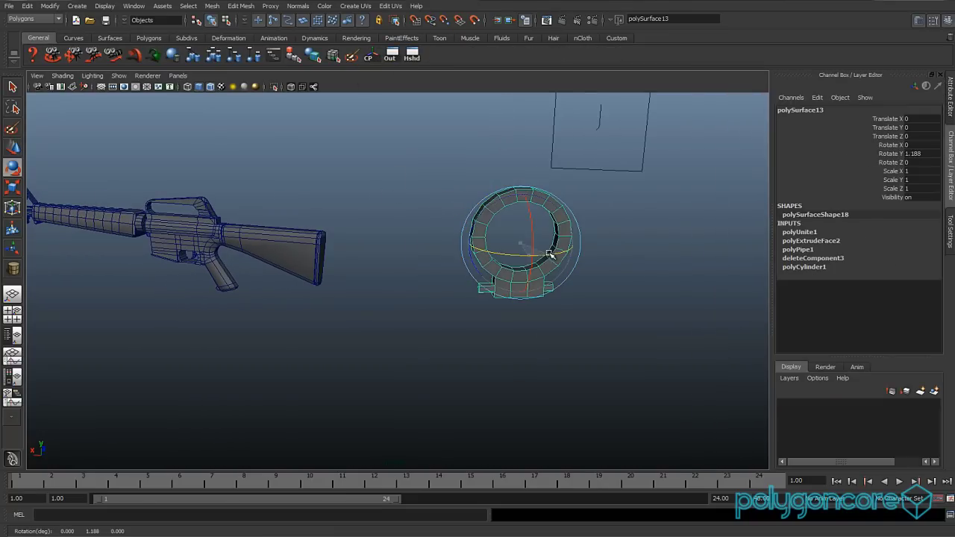
type("90")
key("Return")
left_click_drag(522, 294, 542, 298, "alt")
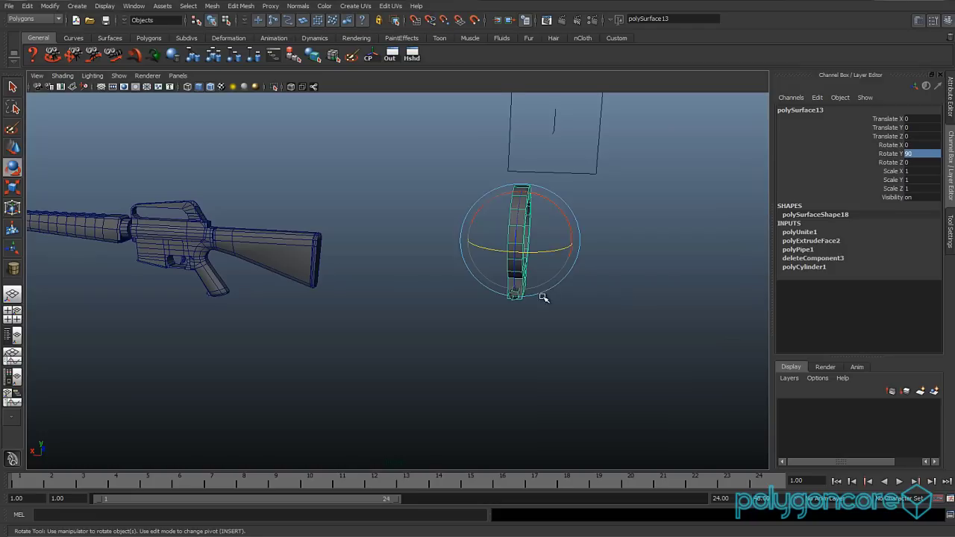
Move the ring mount over to the rifle near the carry handle and scale it uniformly to about 0.061.
key("w")
left_click_drag(519, 244, 311, 254)
middle_click_drag(311, 253, 513, 296, "alt")
left_click_drag(554, 282, 452, 247)
left_click_drag(500, 253, 373, 283, "alt")
key("r")
left_click_drag(434, 296, 338, 314)
middle_click_drag(339, 314, 292, 320)
key("w")
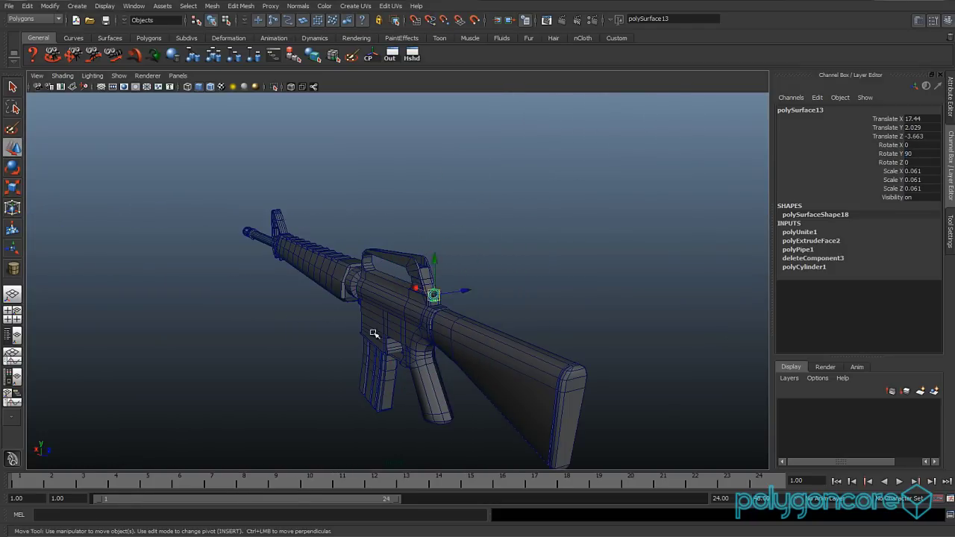
Bring the ring mount to the rear of the carry handle and scale it down to about 0.036.
left_click_drag(422, 298, 365, 343, "alt")
left_click_drag(267, 351, 456, 256)
key("f")
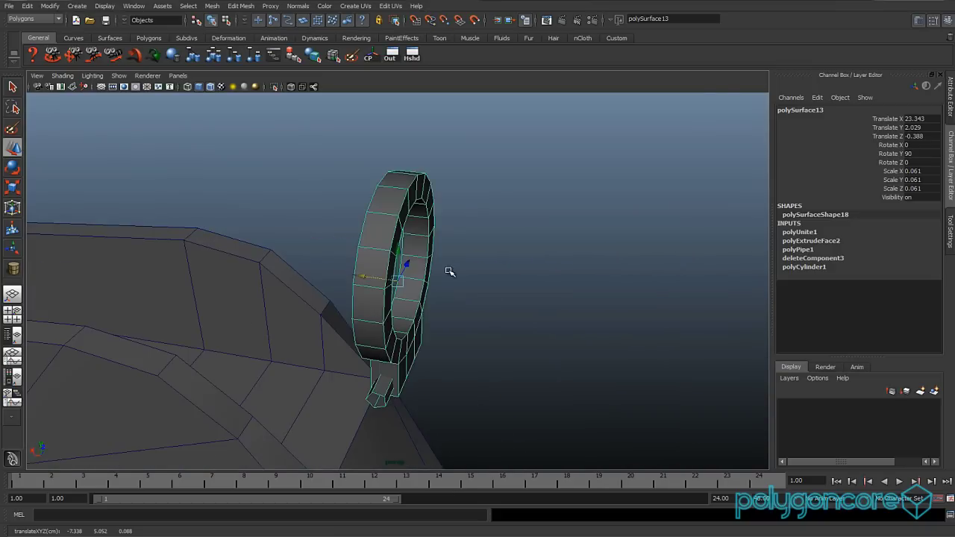
key("r")
left_click_drag(398, 281, 336, 297)
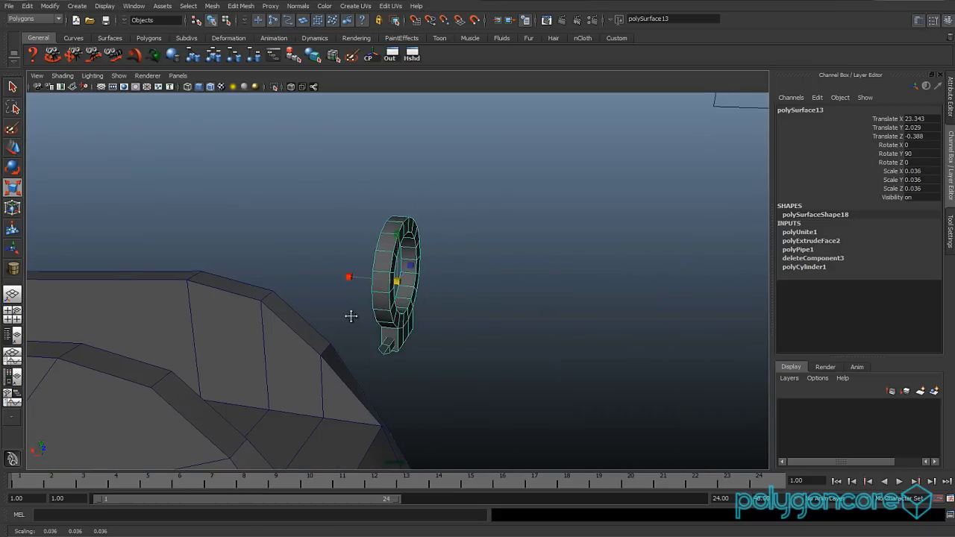
Centre the ring mount between the two side walls of the carry handle's groove, at about X 24.007, Y 1.535, Z -0.233.
middle_click_drag(349, 315, 405, 260, "alt")
left_click_drag(405, 261, 426, 262, "alt")
key("w")
left_click_drag(451, 224, 298, 291)
left_click_drag(347, 266, 513, 377)
left_click_drag(314, 337, 216, 305)
left_click_drag(276, 324, 387, 264, "alt")
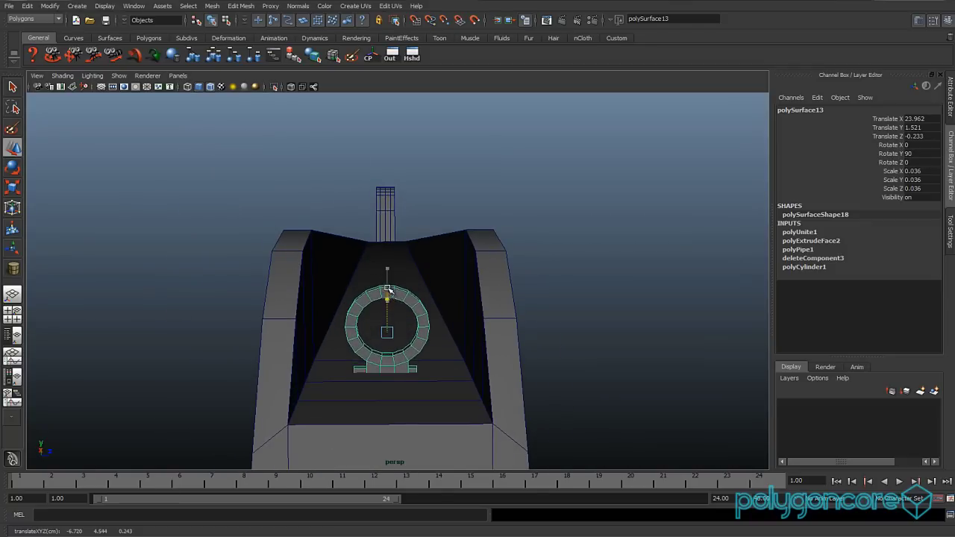
mouse_move(387, 292)
left_mouse_down("alt")
mouse_move(358, 323)
mouse_move(489, 344)
mouse_move(467, 347)
mouse_move(470, 363)
mouse_move(389, 305)
left_mouse_up("alt")
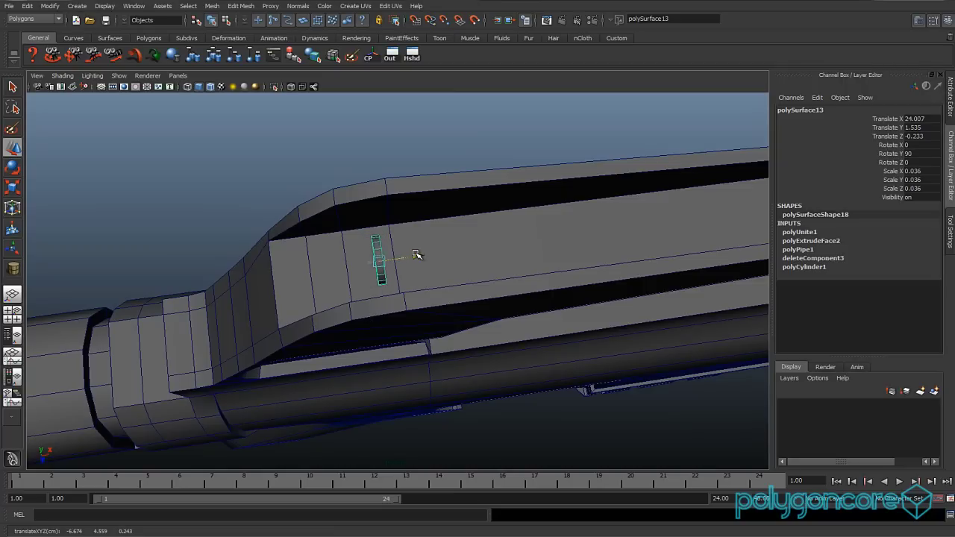
Enlarge the ring mount to a scale of 0.046 and seat it on the groove floor at about X 24.026, Y 1.567.
left_click_drag(363, 296, 366, 216, "alt")
scroll(414, 256, "up", 1)
key("r")
key("w")
scroll(373, 258, "down", 4)
middle_click_drag(374, 268, 392, 258, "alt")
scroll(384, 272, "down", 3)
left_click_drag(364, 298, 377, 272, "alt")
scroll(376, 289, "up", 2)
left_click_drag(394, 205, 394, 209)
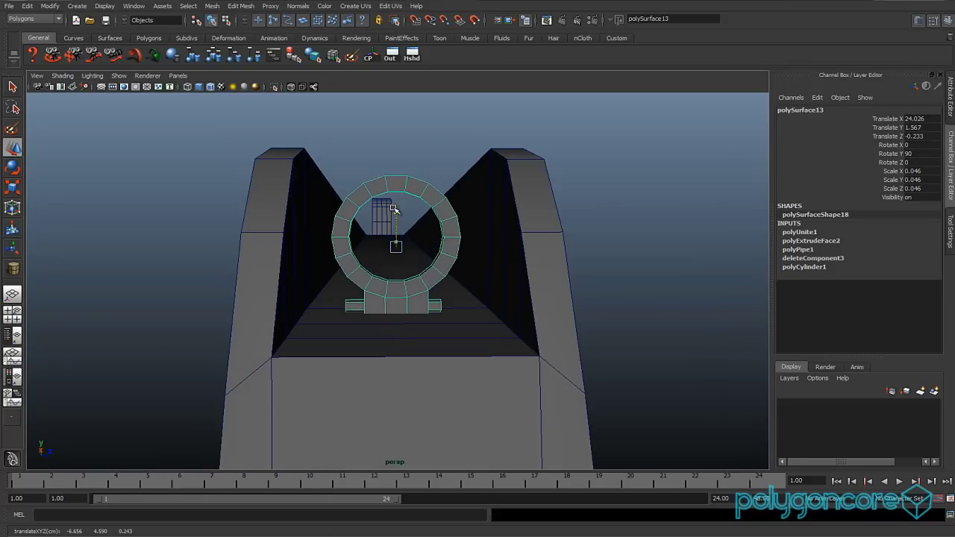
Scale the ring mount to 0.05, raise it to Y 1.59 and check its fit from behind the handle.
key("r")
key("w")
left_click_drag(395, 245, 394, 198, "alt")
scroll(393, 202, "down", 10)
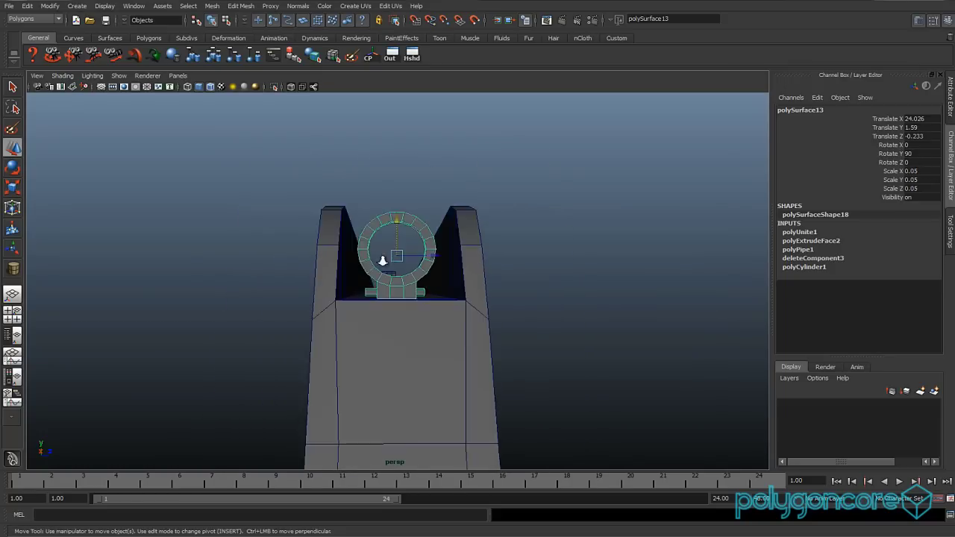
left_click_drag(385, 374, 388, 377, "alt")
scroll(388, 377, "up", 7)
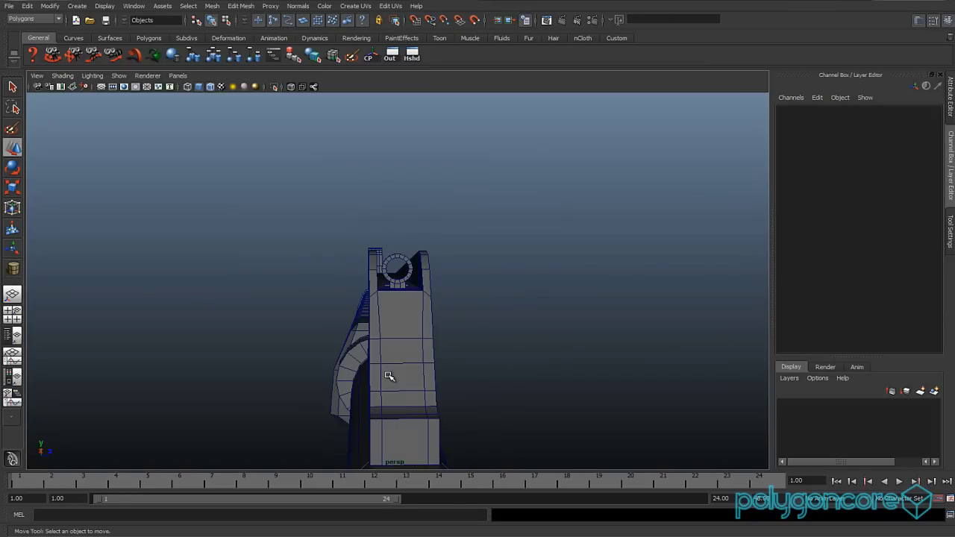
left_click(396, 284)
scroll(395, 285, "up", 2)
left_click_drag(395, 285, 387, 287, "alt")
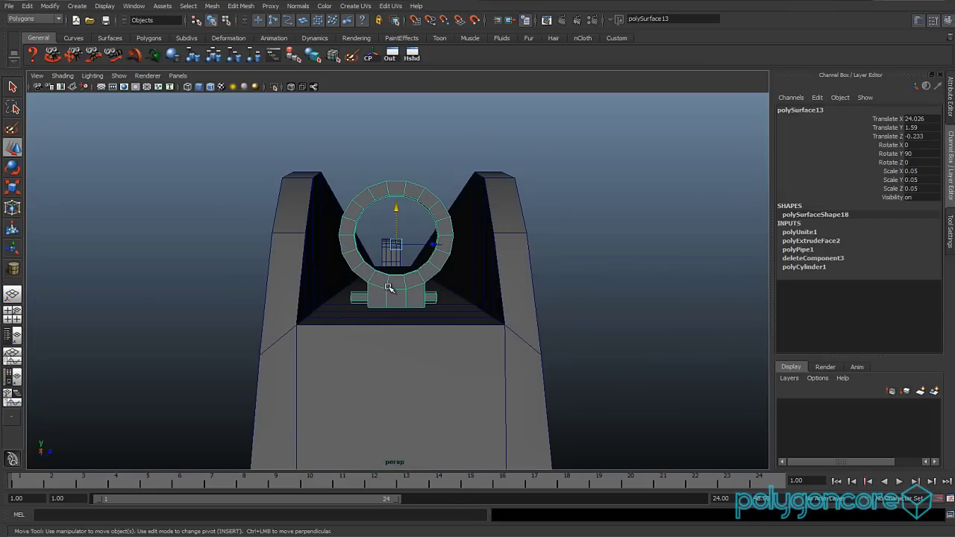
Scale the ring mount to 0.046 and set its height to about Y 1.58.
left_click(537, 260)
key("w")
left_click(407, 279)
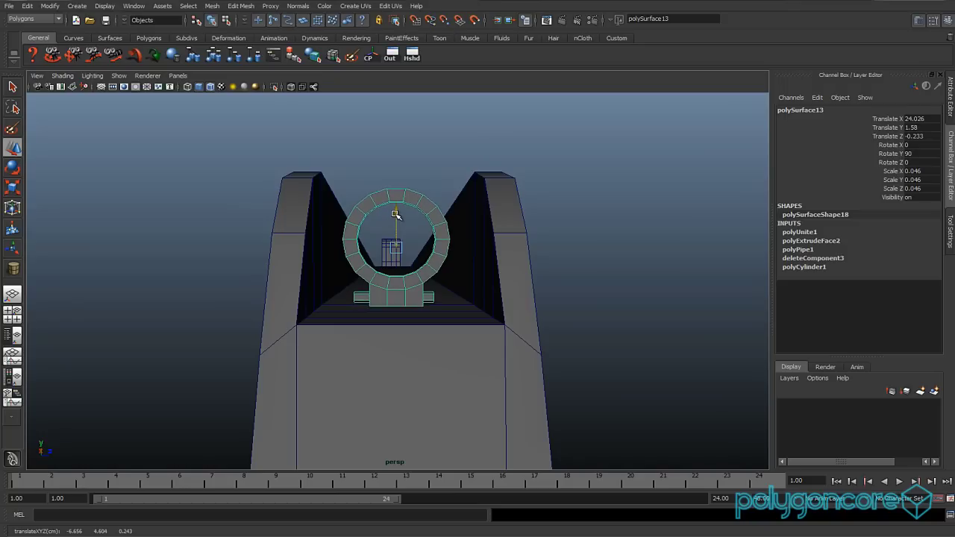
Move the pin's end vertices outward on both sides, return to object mode and shift the mount to about Z -0.228.
right_click_drag(362, 298, 325, 297)
left_click_drag(326, 296, 378, 297, "alt")
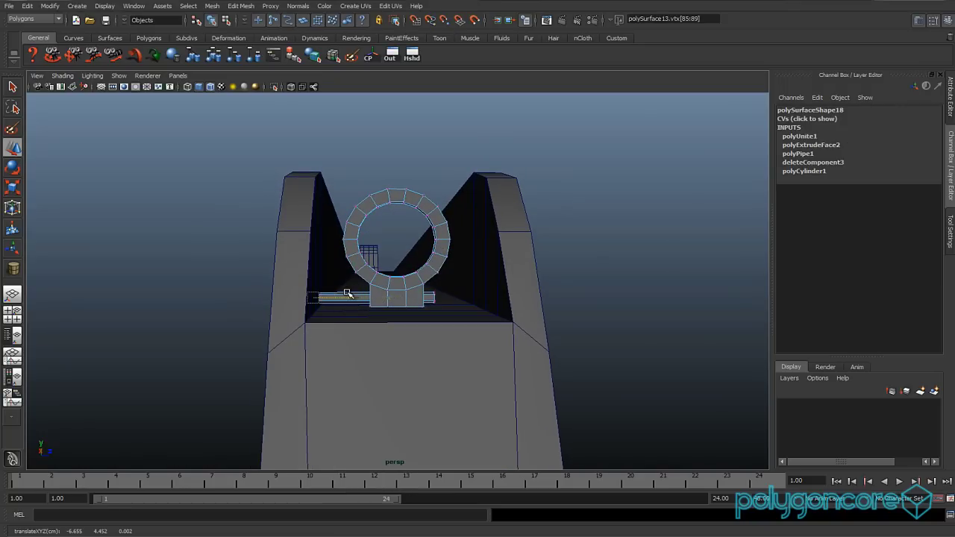
mouse_move(437, 314)
left_mouse_down("alt")
mouse_move(451, 311)
mouse_move(431, 311)
left_mouse_up("alt")
right_click_drag(411, 300, 453, 290)
left_click_drag(407, 291, 417, 284, "alt")
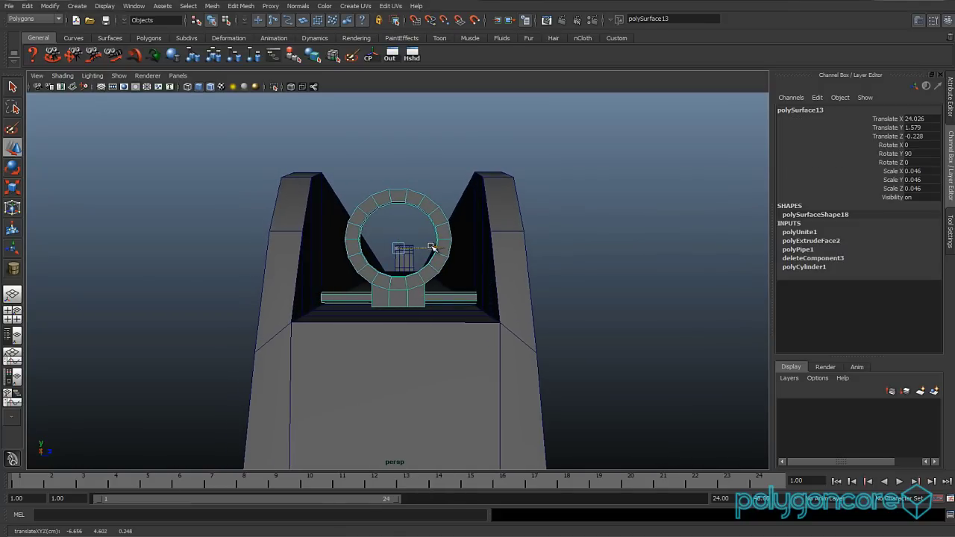
Extend one end of the pin to the handle's inner wall by moving its end vertices, ending in object mode.
right_click_drag(349, 298, 307, 298)
left_click_drag(326, 285, 309, 314)
left_click_drag(418, 316, 340, 335, "alt")
right_click_drag(384, 294, 416, 281)
Select the ring's faces, reduce the selection to those on one side, and return to object mode.
right_click_drag(399, 298, 305, 335, "alt")
mouse_move(305, 335)
left_mouse_down("alt")
mouse_move(249, 265)
mouse_move(303, 333)
left_mouse_up("alt")
left_click(249, 264)
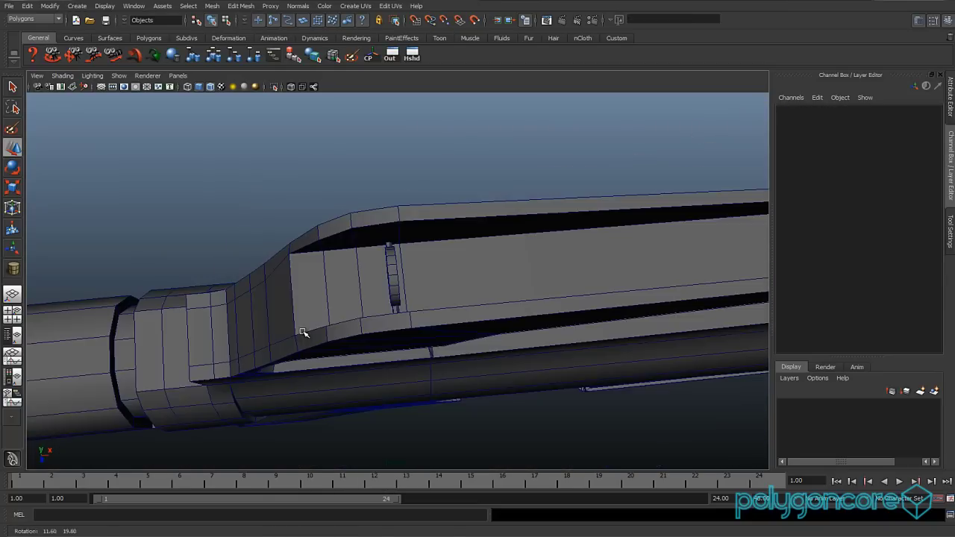
scroll(343, 309, "up", 1)
left_click(394, 279)
left_click_drag(313, 258, 366, 336, "alt")
left_click(341, 299)
right_click_drag(366, 336, 363, 320)
double_click(363, 319)
left_click_drag(330, 316, 365, 351, "alt")
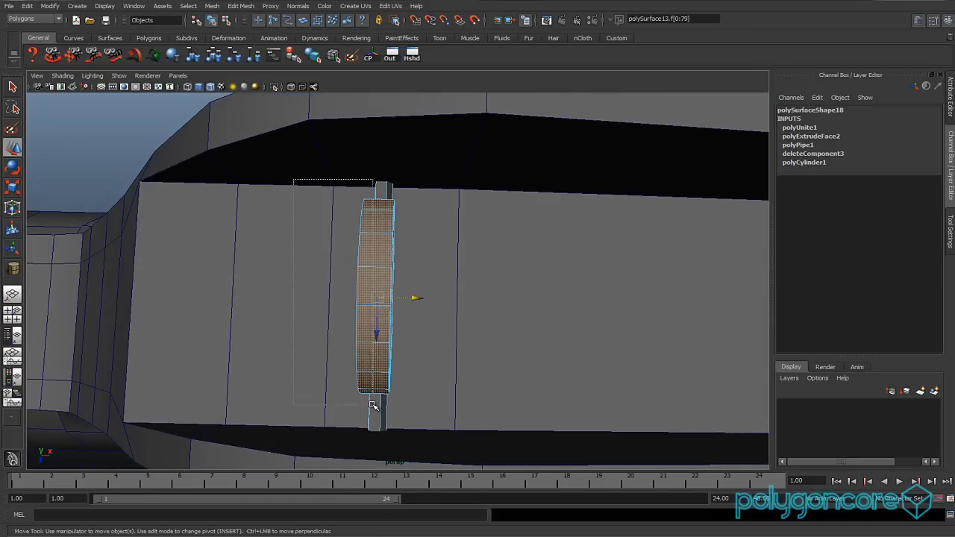
left_click_drag(414, 373, 390, 354, "alt")
scroll(410, 307, "down", 6)
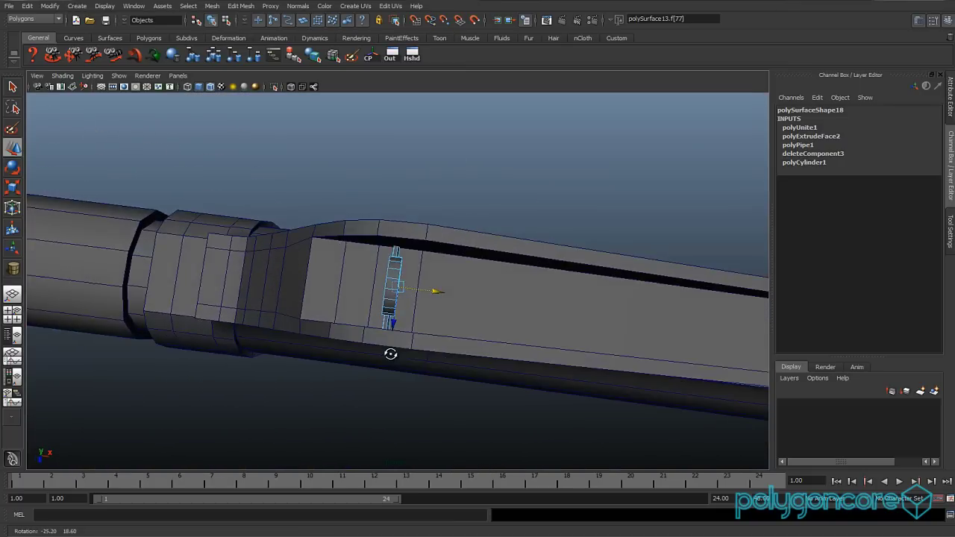
scroll(391, 354, "up", 5)
key("F8")
Select the front sight near the muzzle and isolate it in the view, framed on its rounded top.
left_click_drag(416, 299, 496, 344, "alt")
scroll(437, 366, "down", 4)
left_click(601, 356)
scroll(437, 353, "down", 8)
left_click_drag(431, 352, 383, 340, "alt")
scroll(383, 340, "down", 3)
middle_click_drag(383, 340, 302, 334, "alt")
left_click(604, 254)
key("f")
left_click_drag(548, 283, 376, 334, "alt")
left_click_drag(298, 149, 378, 317, "alt")
left_click_drag(402, 232, 482, 299, "alt")
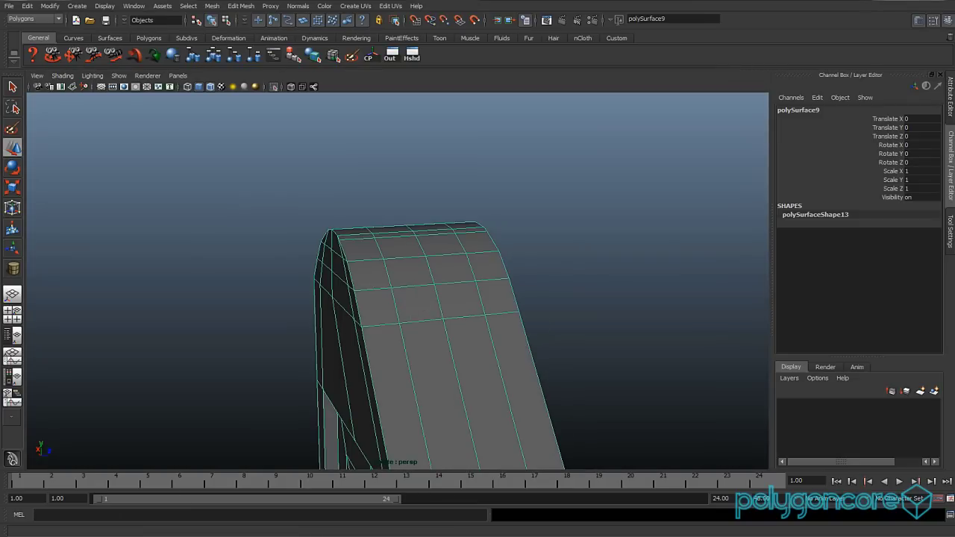
left_click_drag(479, 261, 435, 264, "alt")
Select the two middle columns of faces across the front sight's rounded top and extrude them.
right_click_drag(421, 260, 422, 286)
left_click_drag(422, 249, 363, 212, "alt")
left_click_drag(404, 276, 405, 277)
left_click_drag(405, 277, 484, 298, "alt")
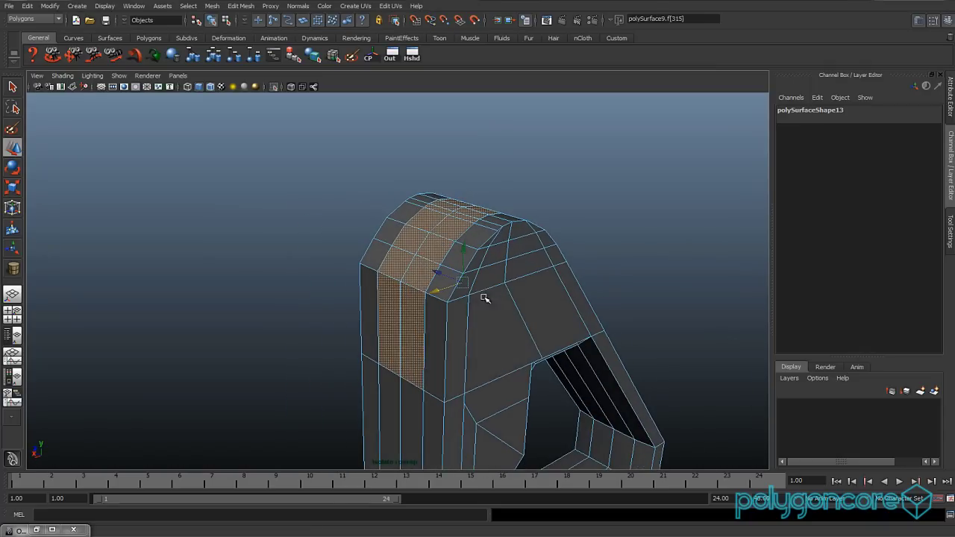
left_click_drag(436, 352, 439, 352, "ctrl")
left_click_drag(461, 349, 332, 320, "alt")
right_click_drag(364, 280, 364, 304, "shift")
left_click_drag(364, 304, 405, 314, "alt")
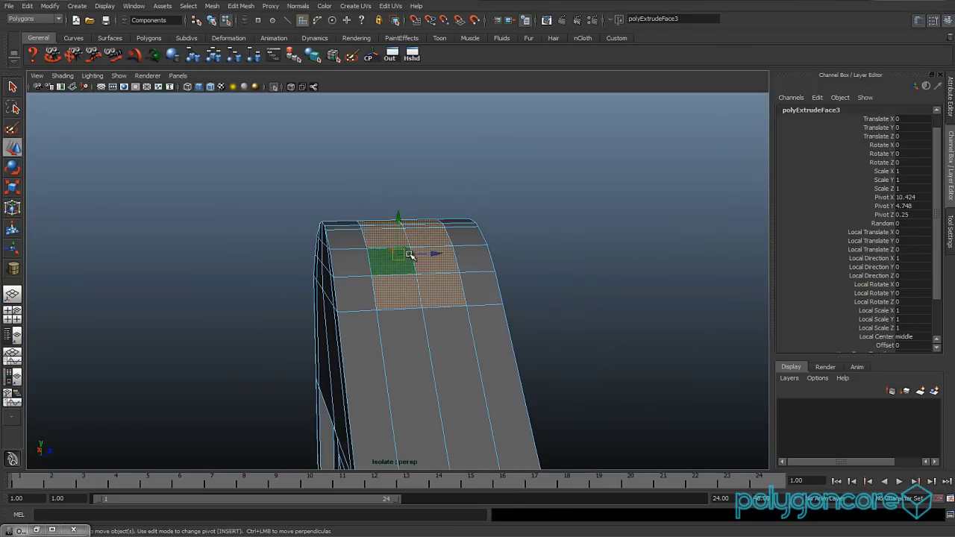
Lower the extruded faces to cut a deep slot between two side prongs of the front sight.
left_click_drag(400, 218, 398, 266)
scroll(398, 266, "up", 3)
left_click_drag(399, 266, 391, 264, "alt")
key("w")
left_click_drag(391, 225, 389, 253)
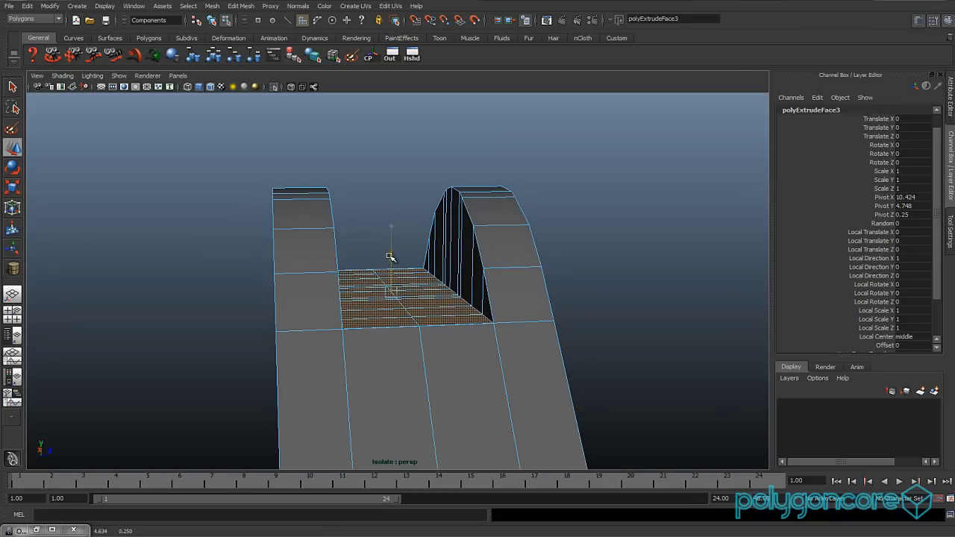
left_click_drag(365, 288, 422, 277, "alt")
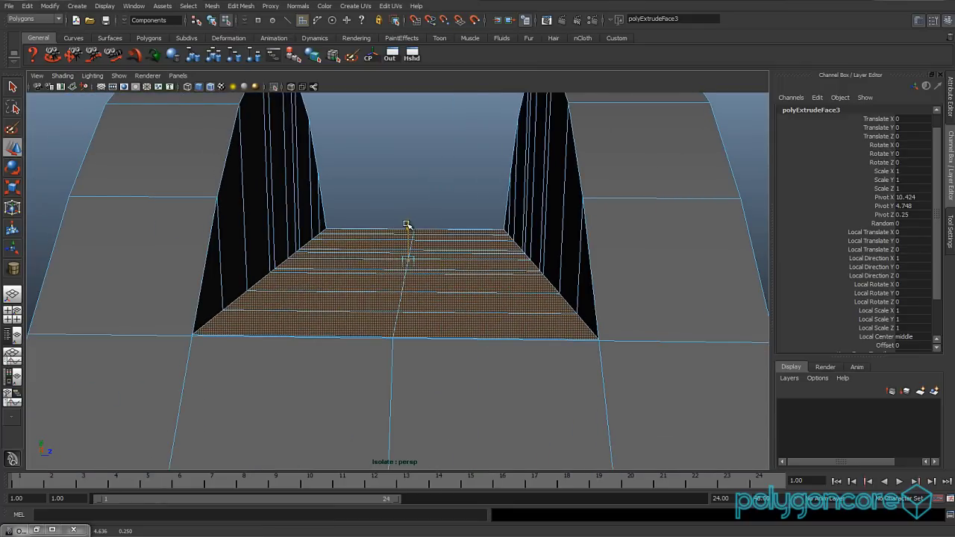
Merge the overlapping vertices at the corners and midpoints of both open ends of the slot floor.
right_click_drag(211, 335, 168, 334)
left_click_drag(184, 344, 202, 326)
right_click_drag(222, 332, 230, 265, "shift")
key("g")
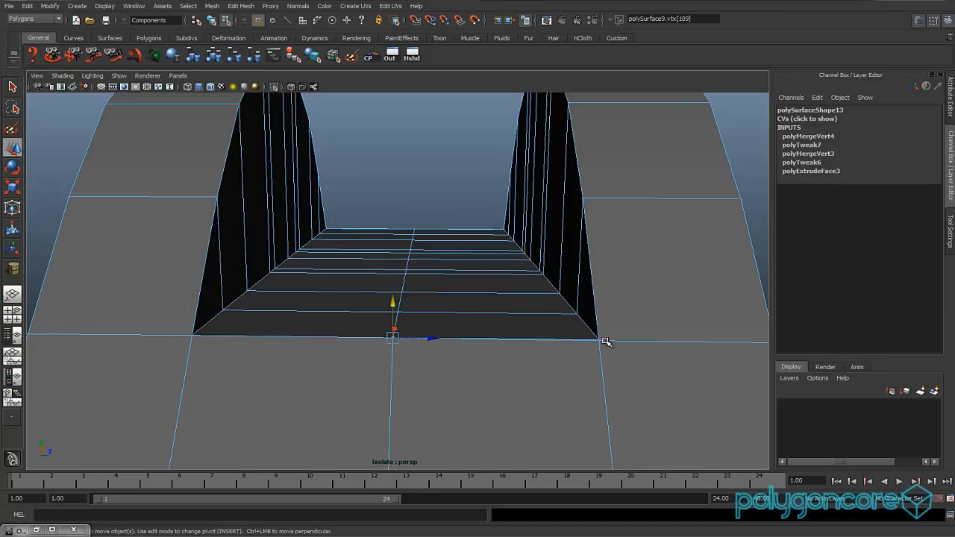
left_click_drag(591, 346, 605, 332)
key("g")
left_click(501, 228)
key("g")
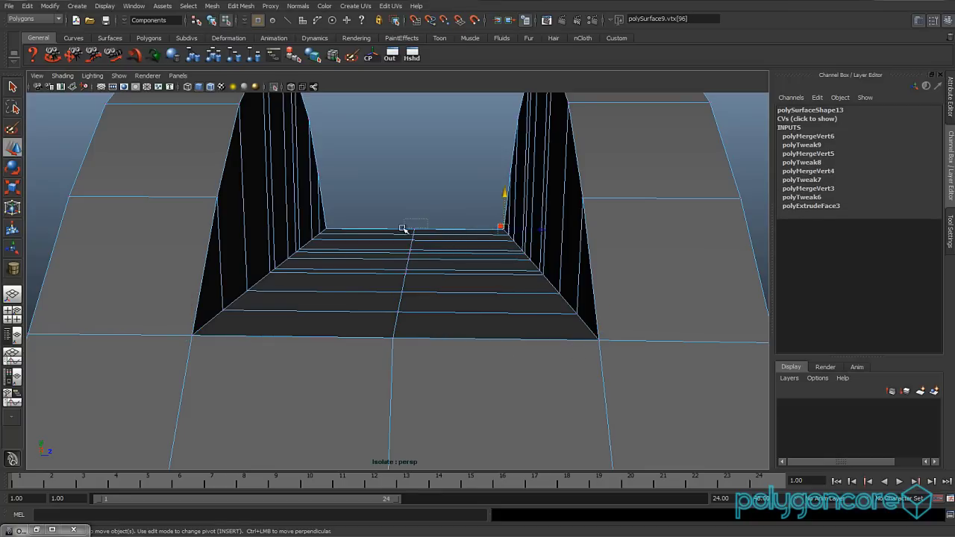
key("g")
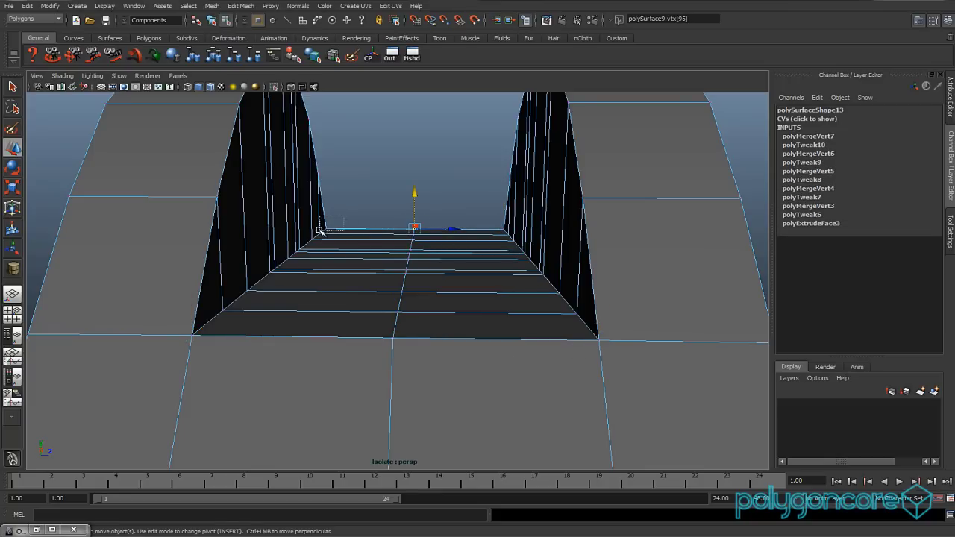
left_click_drag(343, 218, 320, 229)
key("g")
Check a face of the slot and select the redundant edges across the front sight's prongs and slot walls.
left_click_drag(293, 311, 439, 303, "alt")
key("F11")
left_click(473, 350)
left_click_drag(377, 348, 300, 261, "alt")
right_click_drag(299, 258, 299, 230)
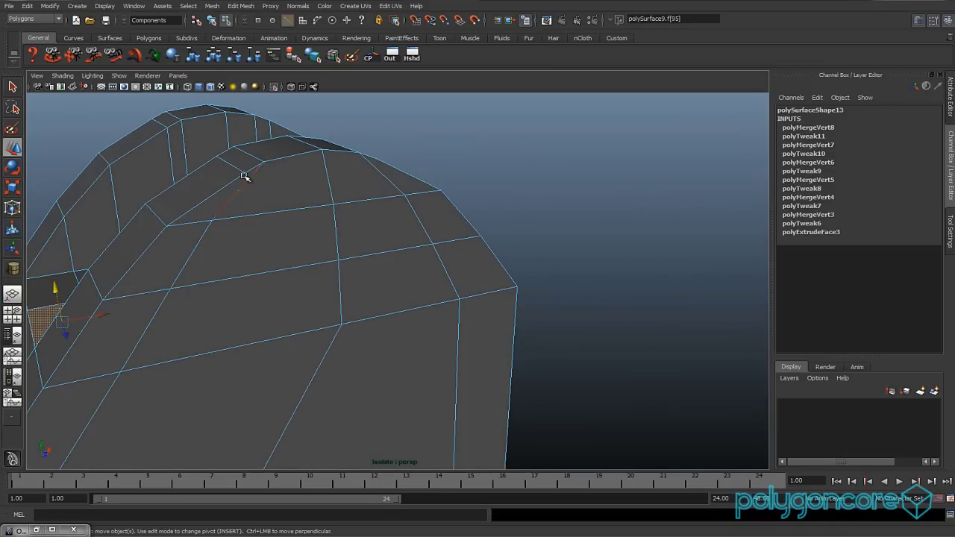
left_click(237, 168)
left_click_drag(237, 168, 349, 315, "alt")
left_click(249, 192, "shift")
left_click_drag(367, 177, 567, 267, "alt")
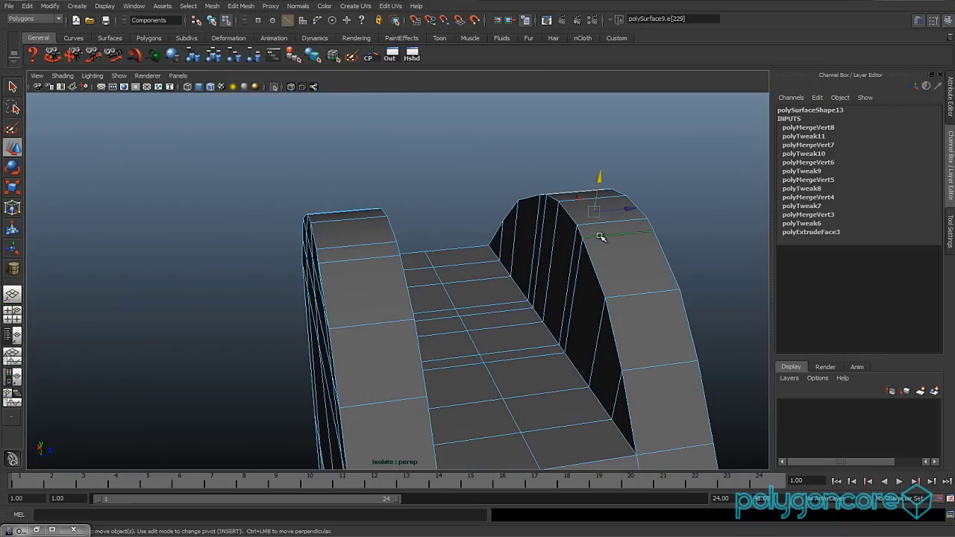
left_click_drag(599, 238, 426, 292, "alt")
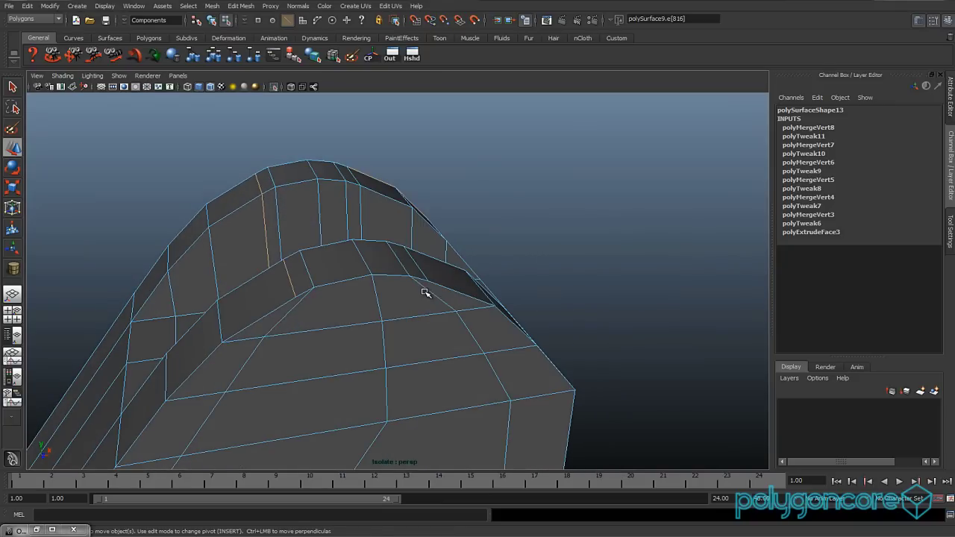
Delete the redundant edges across the prongs and slot walls, undoing the first attempt.
double_click(423, 273)
right_click_drag(414, 267, 373, 270, "shift")
left_click_drag(385, 268, 526, 269, "alt")
key("ctrl+z")
left_click_drag(477, 300, 388, 342, "alt")
scroll(384, 340, "up", 3)
right_click_drag(268, 330, 269, 330, "shift")
mouse_move(268, 330)
left_mouse_down("alt")
mouse_move(301, 326)
mouse_move(276, 313)
left_mouse_up("alt")
Delete the leftover edges running down the outer face of the front sight's prong.
left_click_drag(357, 341, 345, 302, "alt")
left_click(380, 296)
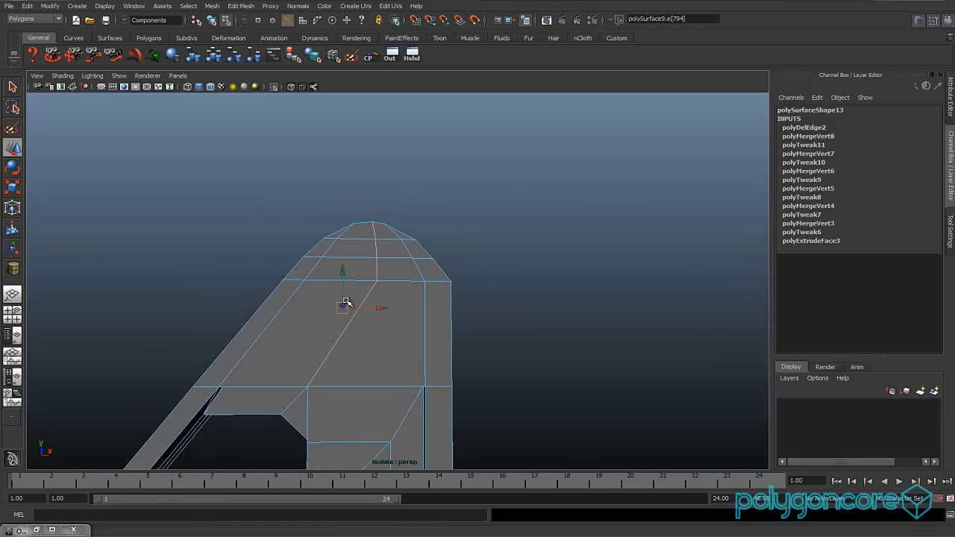
left_click_drag(288, 312, 384, 300, "alt")
mouse_move(384, 299)
right_mouse_down("shift")
mouse_move(395, 292)
mouse_move(388, 296)
right_mouse_up("shift")
left_click_drag(388, 296, 363, 296, "alt")
Merge the stray vertices on the outer faces of both prongs into the neighbouring corner vertices with the Merge Vertex Tool.
left_click(237, 6)
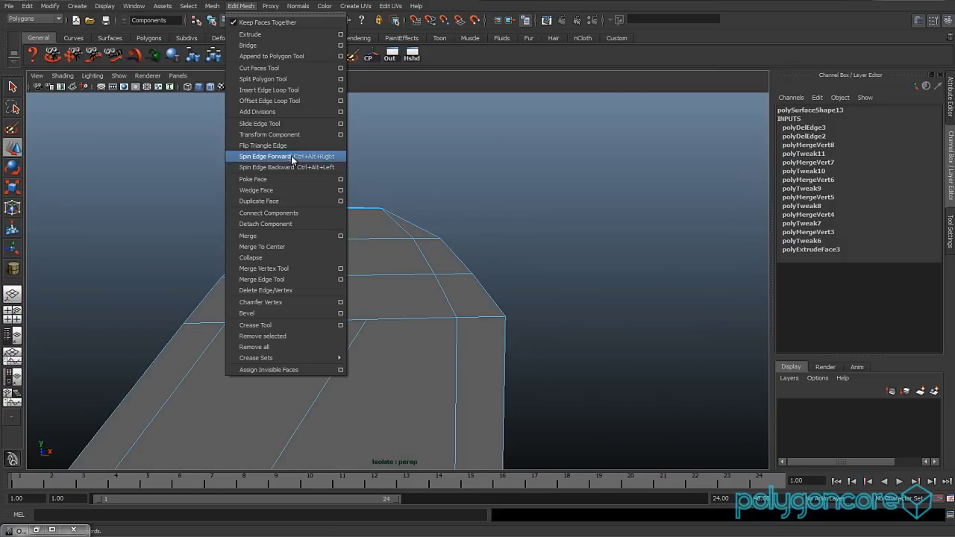
left_click(294, 268)
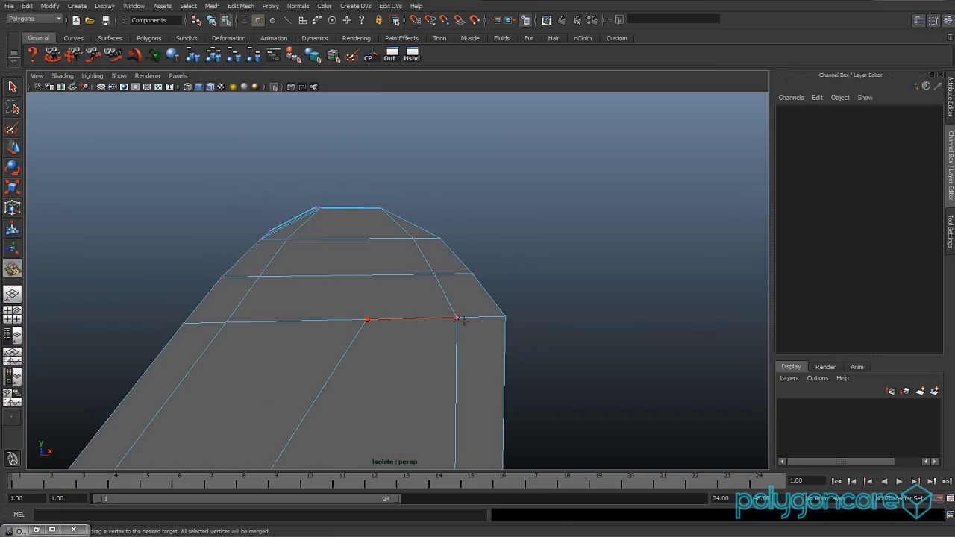
left_click_drag(461, 319, 457, 319)
left_click_drag(246, 305, 407, 298, "alt")
mouse_move(406, 298)
left_mouse_down("alt")
mouse_move(399, 306)
mouse_move(443, 316)
mouse_move(383, 326)
mouse_move(401, 302)
mouse_move(395, 292)
left_mouse_up("alt")
Shift the vertices at the top corner of the prongs sideways.
key("w")
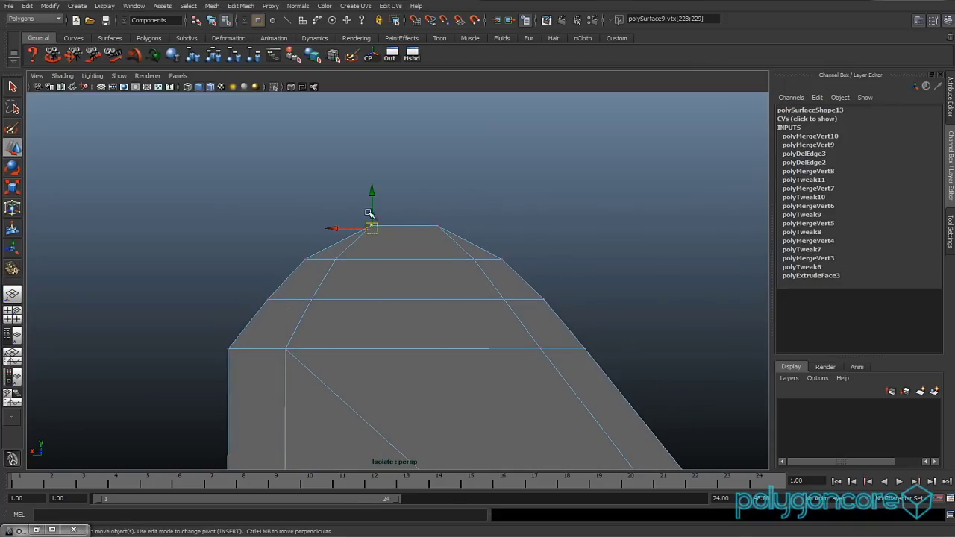
left_click_drag(373, 193, 444, 299, "alt")
left_click_drag(443, 298, 406, 314, "alt")
left_click_drag(475, 290, 500, 291)
Select only the slot's floor faces between the two prongs and adjust them with the Scale tool.
scroll(453, 336, "down", 6)
left_click_drag(452, 337, 443, 366, "alt")
scroll(430, 359, "up", 4)
scroll(430, 360, "up", 2)
left_click(467, 367)
left_click_drag(601, 383, 396, 411, "ctrl")
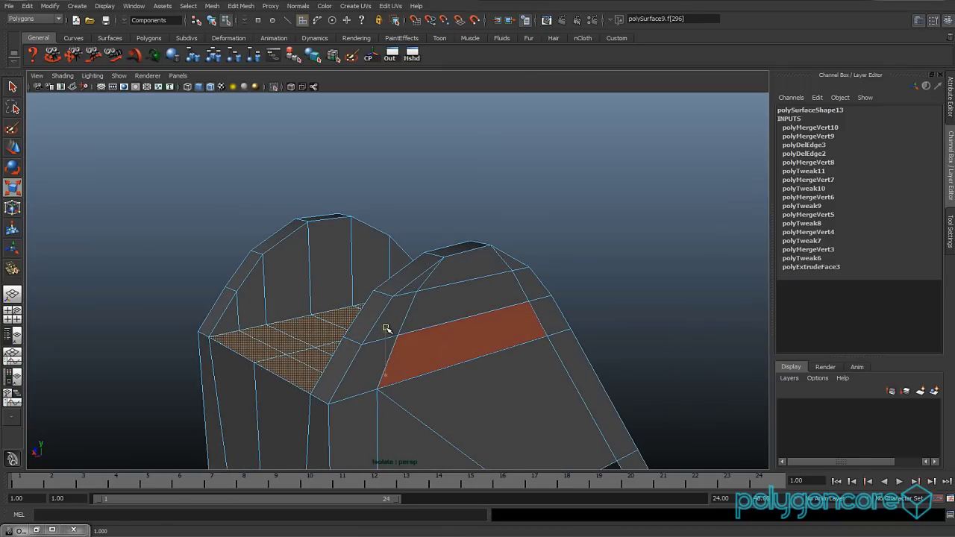
left_click_drag(385, 284, 403, 338, "alt")
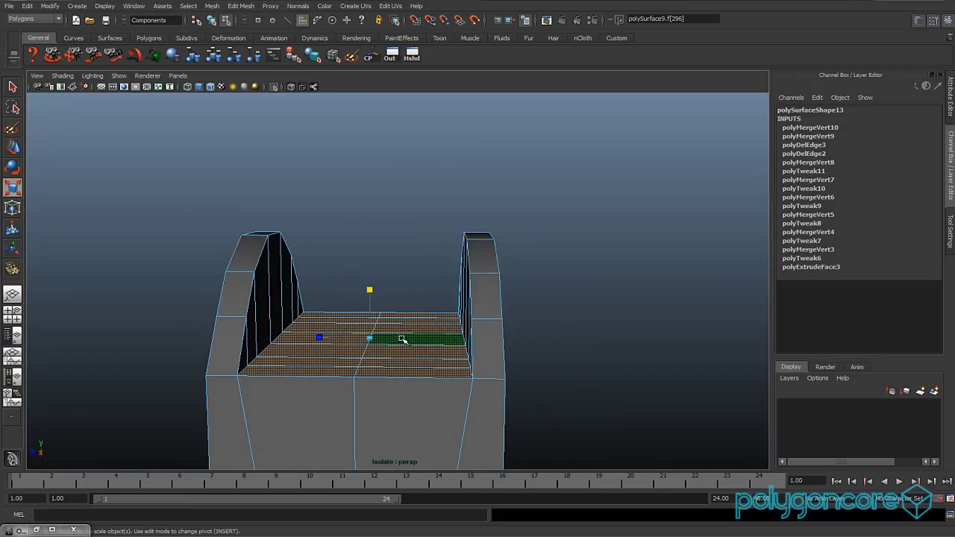
left_click_drag(400, 339, 378, 331, "alt")
Split the inner wall of one prong with two lengthwise edge lines using the Split Polygon Tool.
right_click_drag(273, 302, 226, 304)
left_click_drag(225, 305, 319, 340, "alt")
right_click_drag(365, 313, 380, 284)
left_click(240, 6)
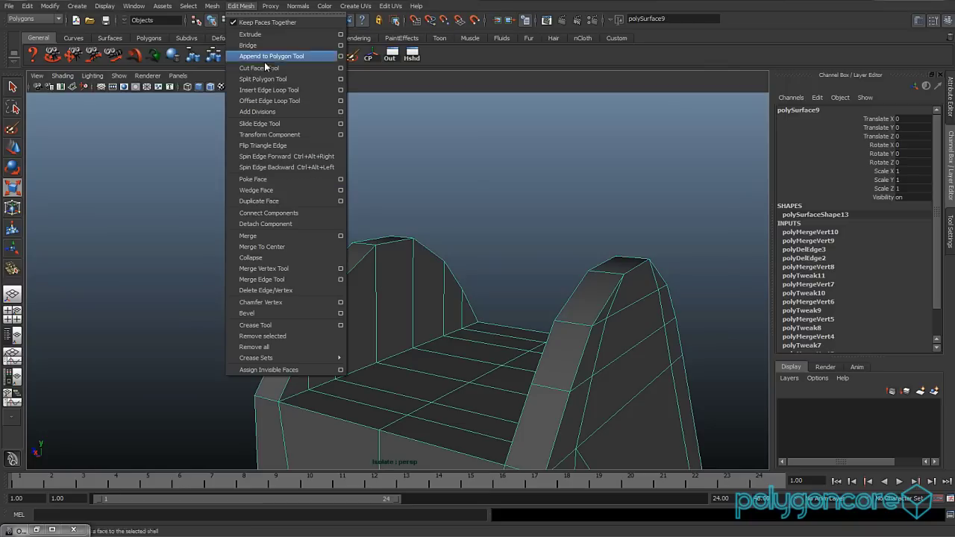
left_click(262, 79)
left_click(322, 343)
left_click_drag(322, 343, 567, 382, "alt")
left_click(598, 351)
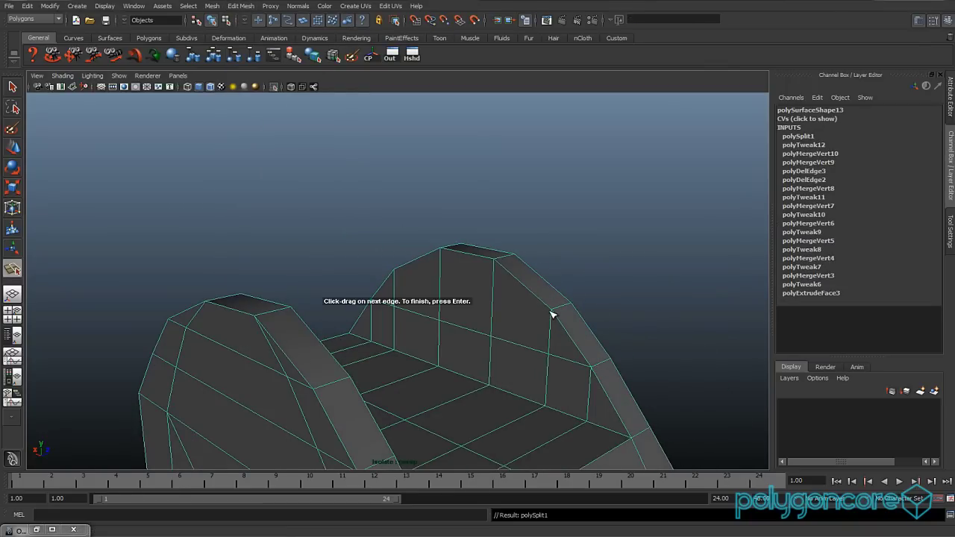
left_click_drag(537, 316, 248, 312, "alt")
key("Return")
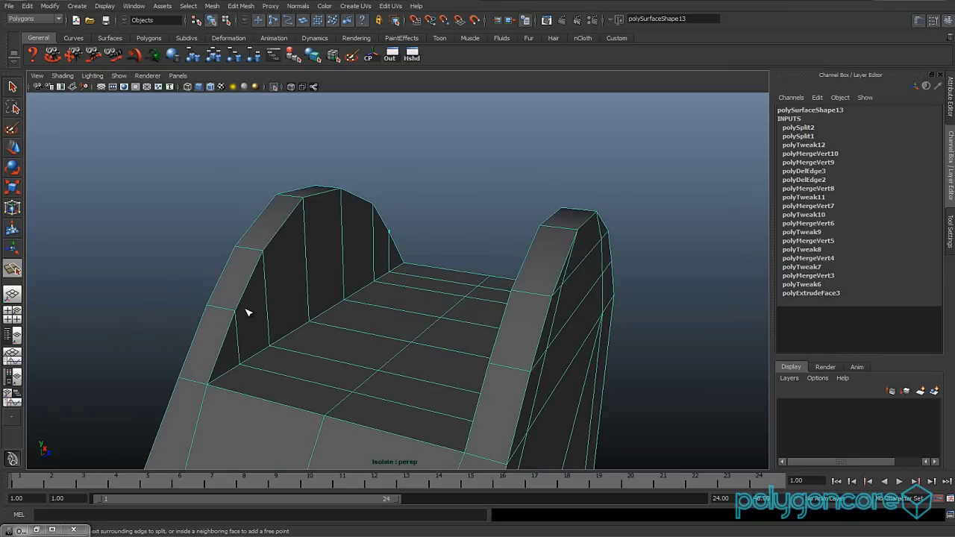
Split the opposite prong's inner wall with two matching lengthwise edge lines.
left_click(265, 276)
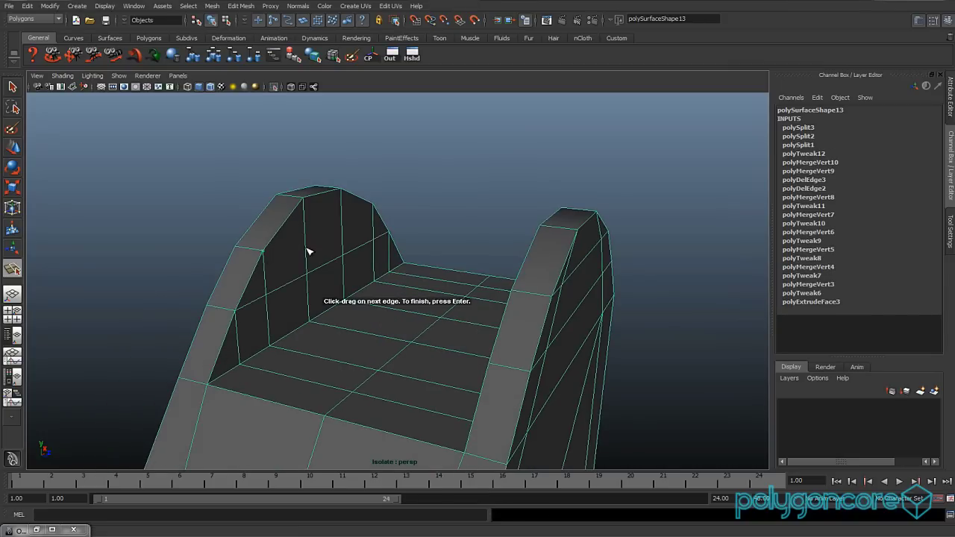
left_click_drag(307, 252, 284, 271, "alt")
key("Return")
Delete the first two redundant edge loops crossing the slot floor and both inner prong walls.
left_click_drag(524, 230, 461, 311, "alt")
key("w")
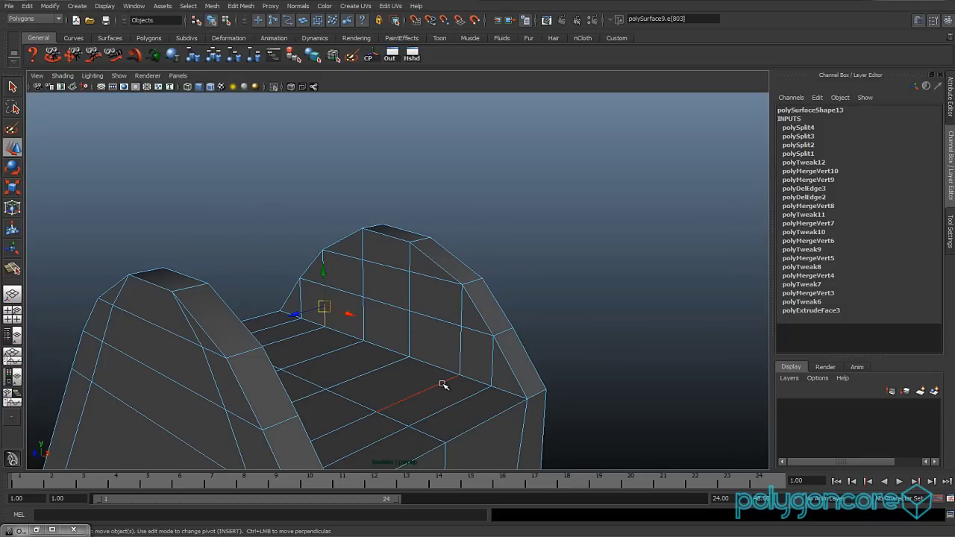
left_click_drag(435, 387, 396, 386, "alt")
right_click_drag(397, 385, 358, 396, "shift")
left_click_drag(366, 392, 348, 355, "alt")
double_click(286, 306)
left_click_drag(287, 308, 366, 339, "alt")
right_click_drag(315, 364, 279, 375, "shift")
Delete the two outer edge loops near the slot's open ends, keeping the central loops.
left_click_drag(357, 351, 365, 328, "alt")
left_click(348, 343)
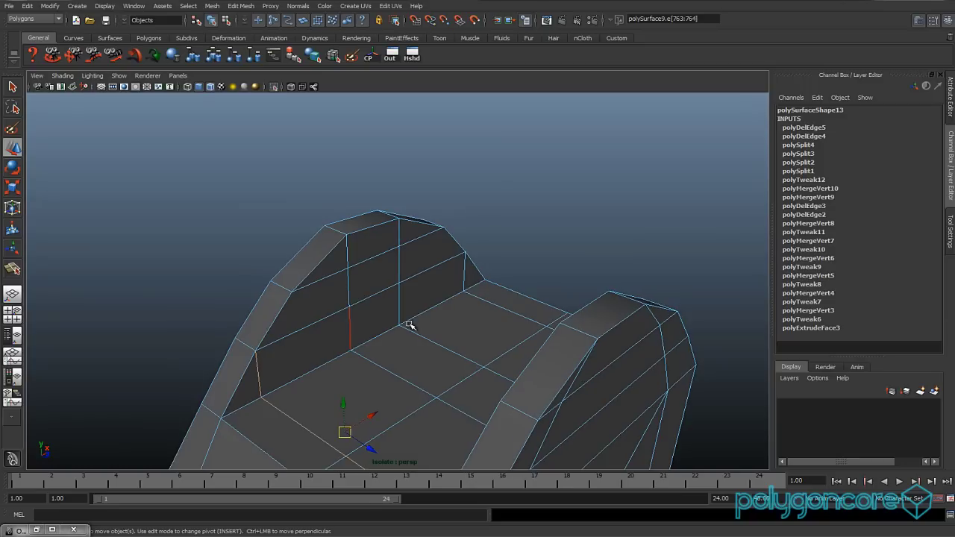
double_click(463, 275, "shift")
left_click_drag(463, 276, 332, 304, "alt")
right_click_drag(440, 358, 399, 371, "shift")
left_click_drag(401, 370, 399, 335, "alt")
Select the upper vertices of one prong and turn on soft selection.
right_click_drag(358, 299, 327, 302)
left_click_drag(327, 301, 373, 296, "alt")
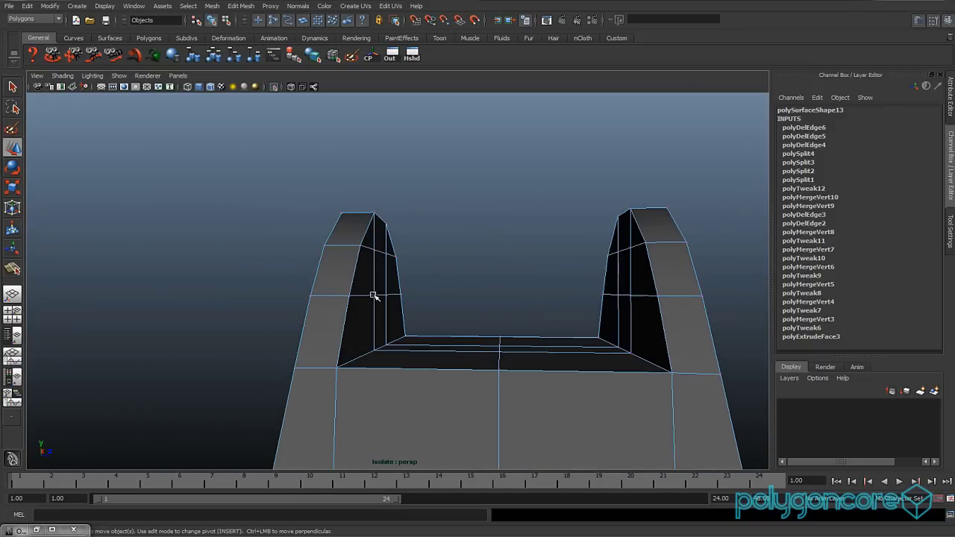
left_click_drag(264, 316, 264, 316)
left_click_drag(444, 368, 514, 365, "alt")
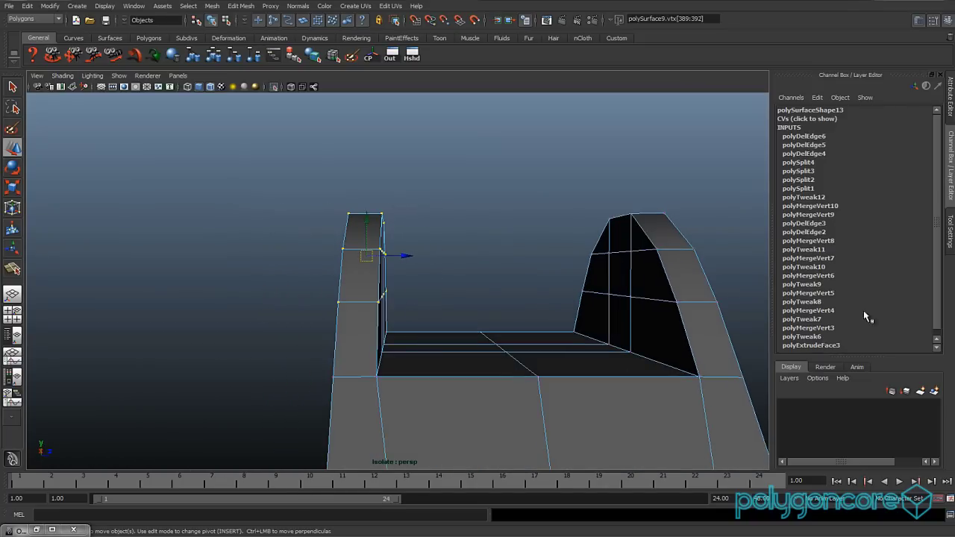
left_click(950, 237)
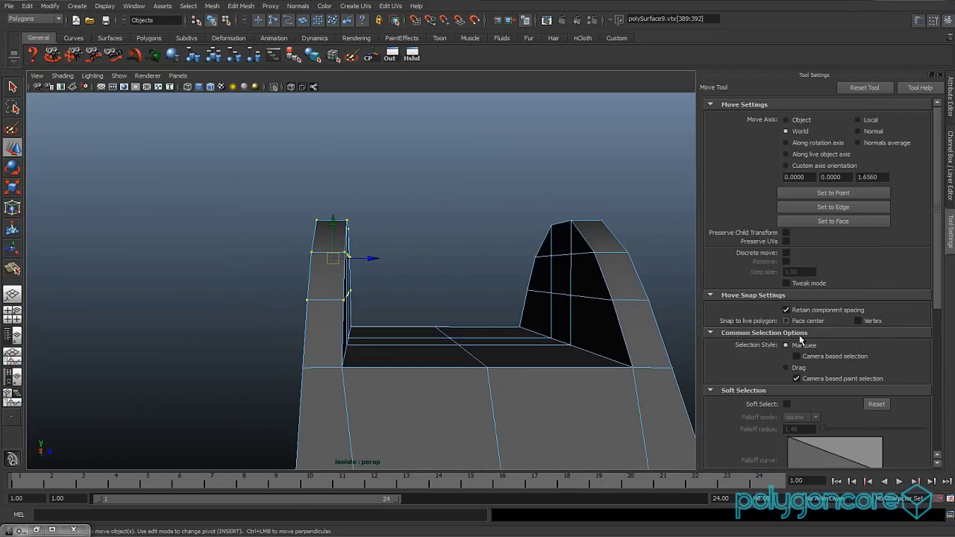
left_click(786, 405)
right_click_drag(587, 362, 509, 340, "alt")
left_click_drag(510, 340, 514, 330, "alt")
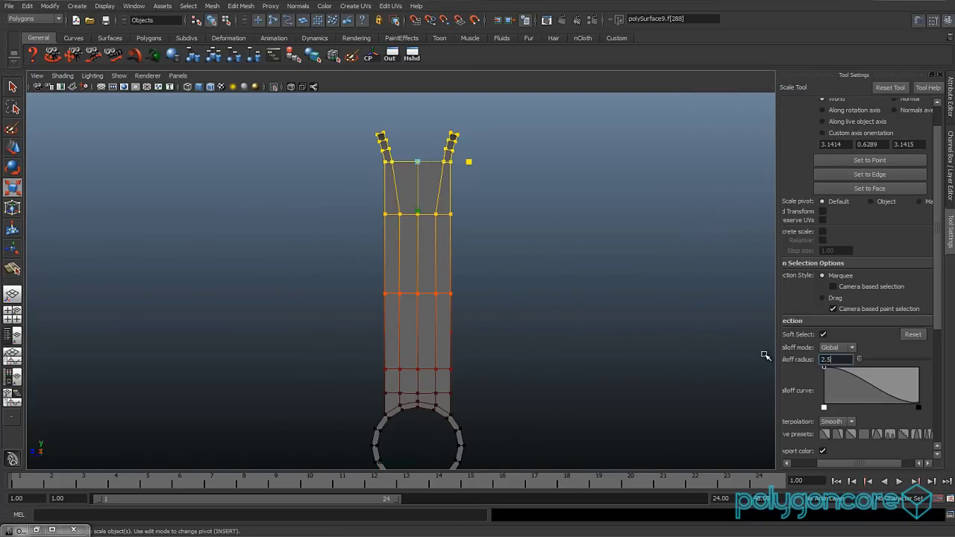
Give the soft selection a straight-line falloff curve with radius 2.00 and narrow the front sight toward its top, undoing the first attempt.
left_click(847, 421)
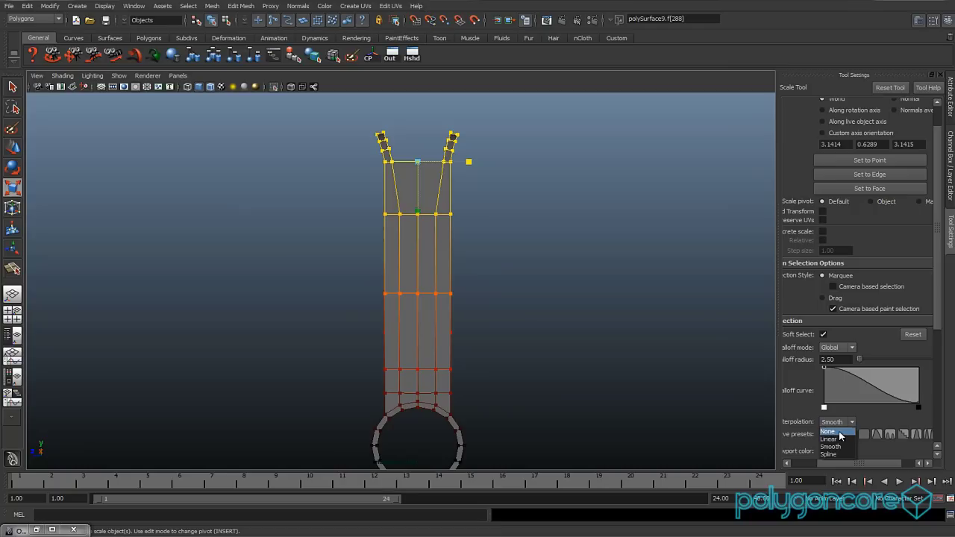
left_click(835, 431)
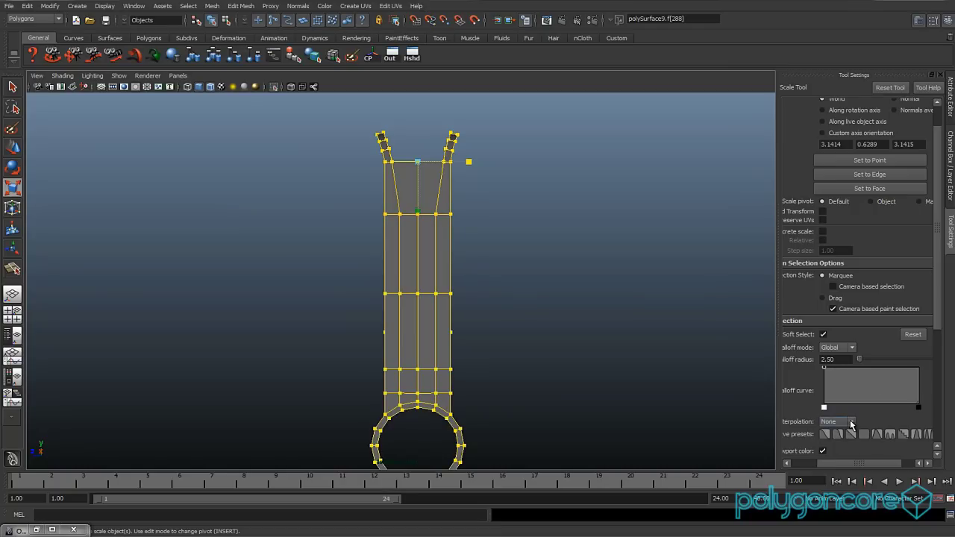
left_click(851, 434)
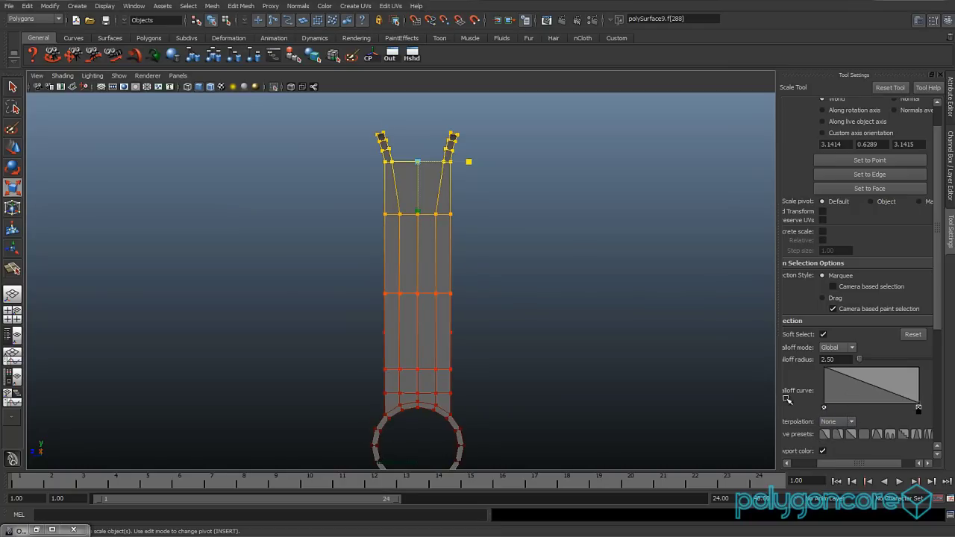
mouse_move(471, 163)
left_mouse_down()
mouse_move(445, 162)
mouse_move(453, 166)
left_mouse_up()
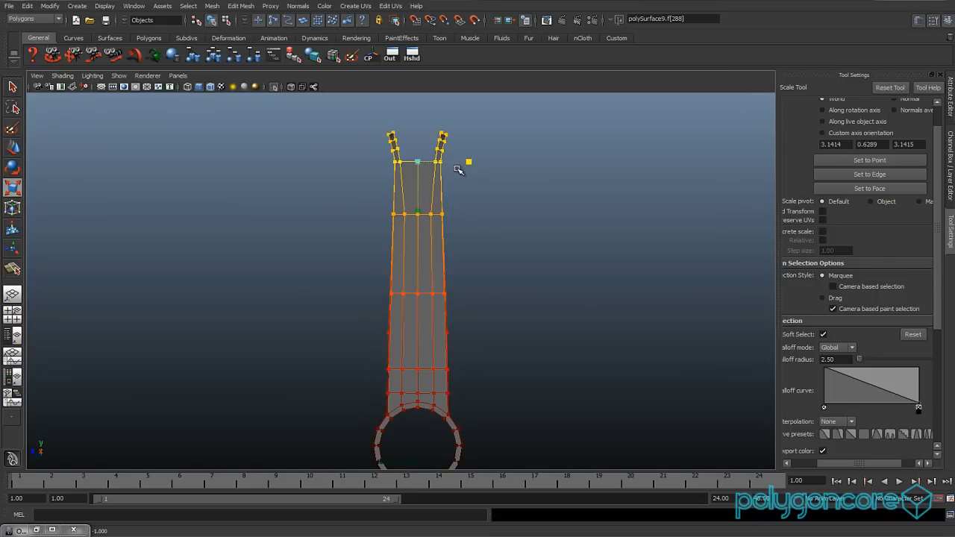
key("ctrl+z")
type("2.")
key("Return")
middle_click_drag(470, 162, 451, 157)
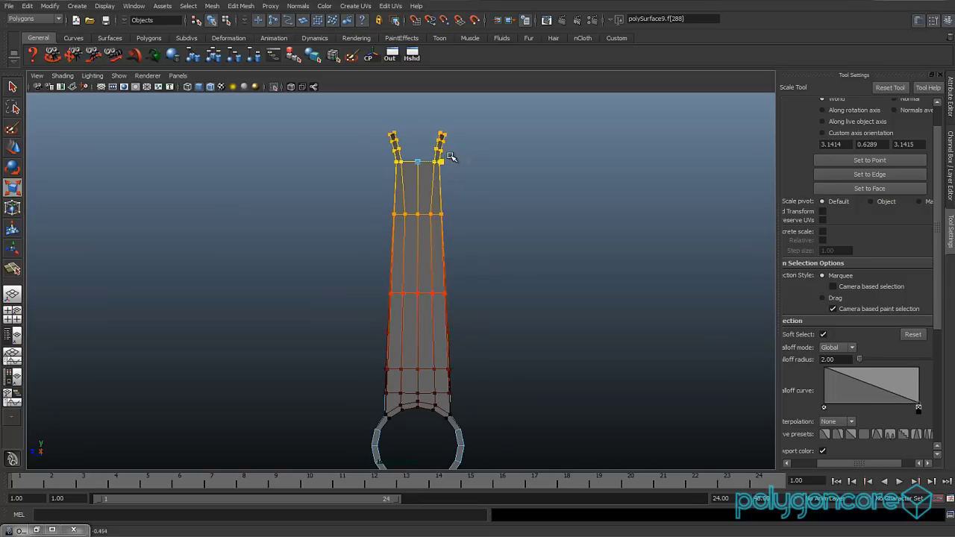
Examine the tapered front sight and its prongs from several angles, ending in a close side view.
key("space")
left_click_drag(464, 185, 462, 166)
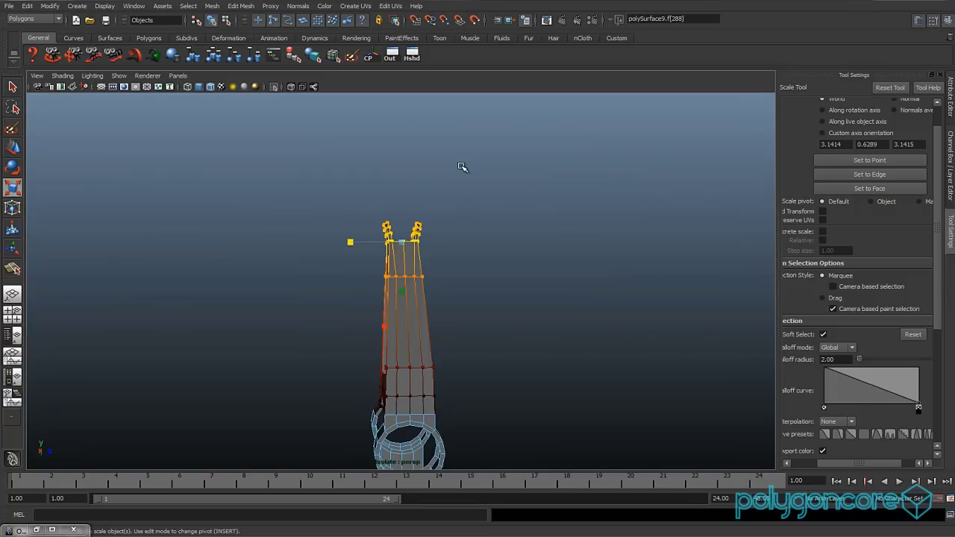
scroll(466, 214, "up", 5)
middle_click_drag(446, 216, 475, 339, "alt")
left_click_drag(475, 339, 449, 342, "alt")
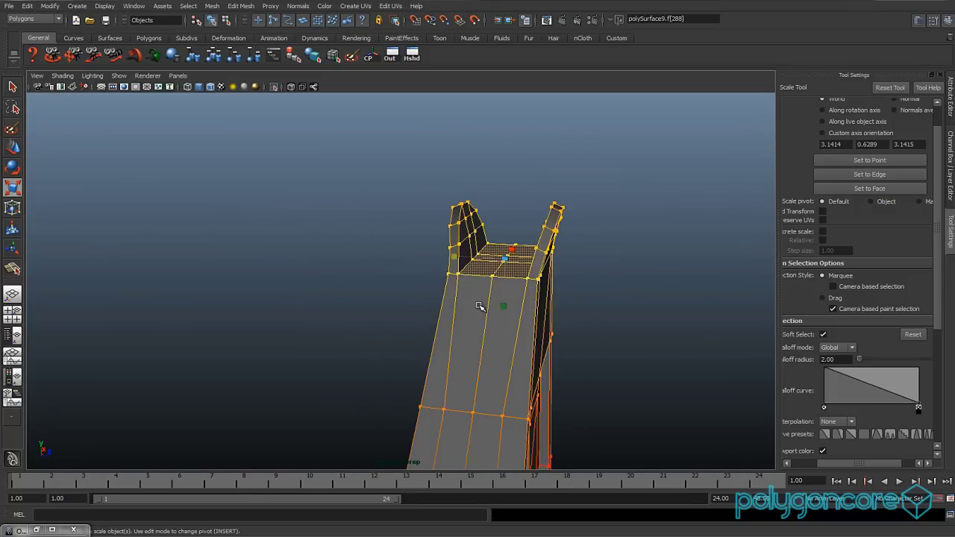
key("f")
scroll(286, 265, "down", 5)
left_click_drag(286, 265, 578, 271, "alt")
scroll(332, 261, "down", 3)
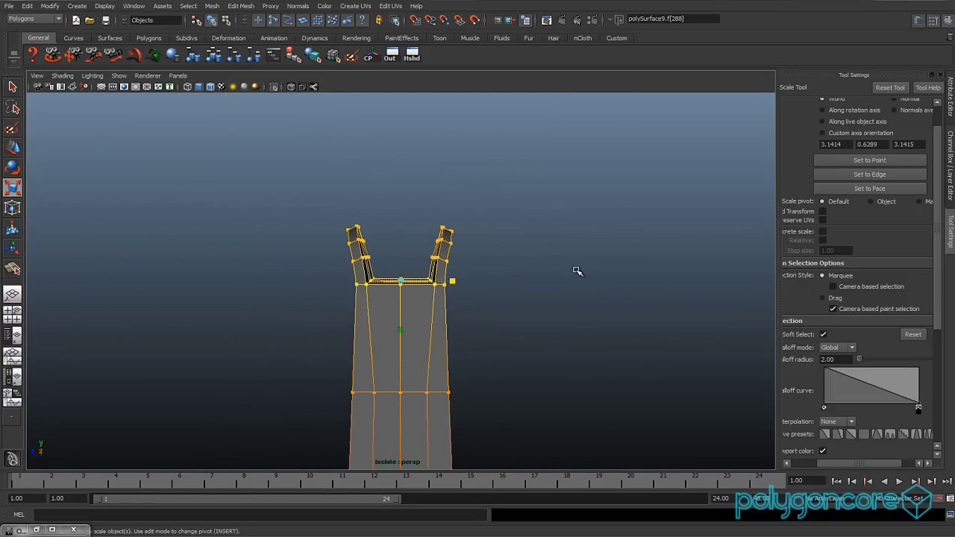
key("space")
left_click_drag(454, 261, 483, 263)
middle_click_drag(423, 257, 407, 346, "alt")
scroll(430, 355, "up", 5)
scroll(366, 318, "up", 3)
Set the soft selection falloff radius to 0.20 and bend the left prong's upper vertices outward.
right_click_drag(323, 290, 277, 277)
left_click_drag(363, 218, 302, 286)
key("e")
right_click_drag(343, 278, 307, 266)
left_click(331, 266)
left_click_drag(390, 215, 285, 303)
scroll(869, 420, "down", 2)
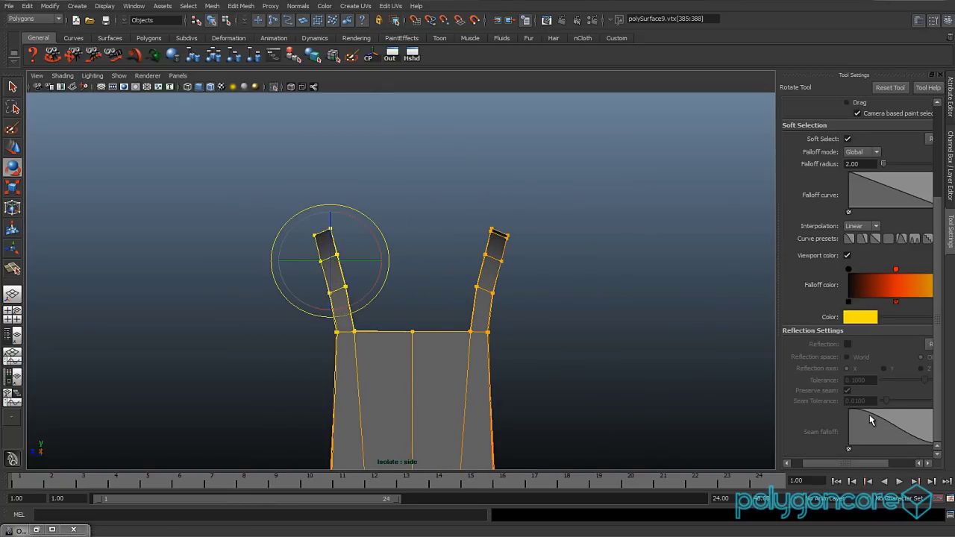
scroll(865, 395, "up", 4)
type("0.2")
key("Return")
left_click_drag(373, 235, 367, 228)
key("w")
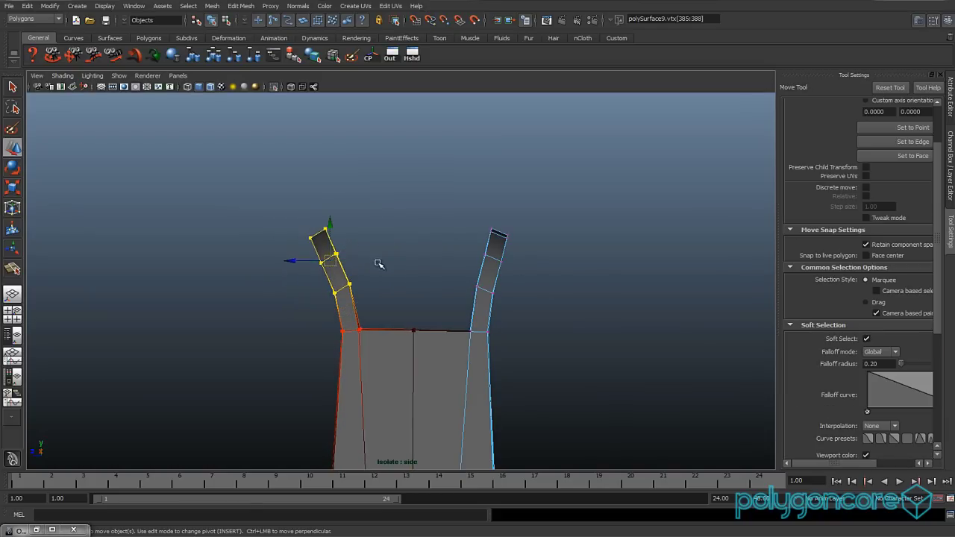
Rotate and move the right prong's upper vertices outward to mirror the left prong.
left_click_drag(539, 198, 460, 265)
key("e")
key("w")
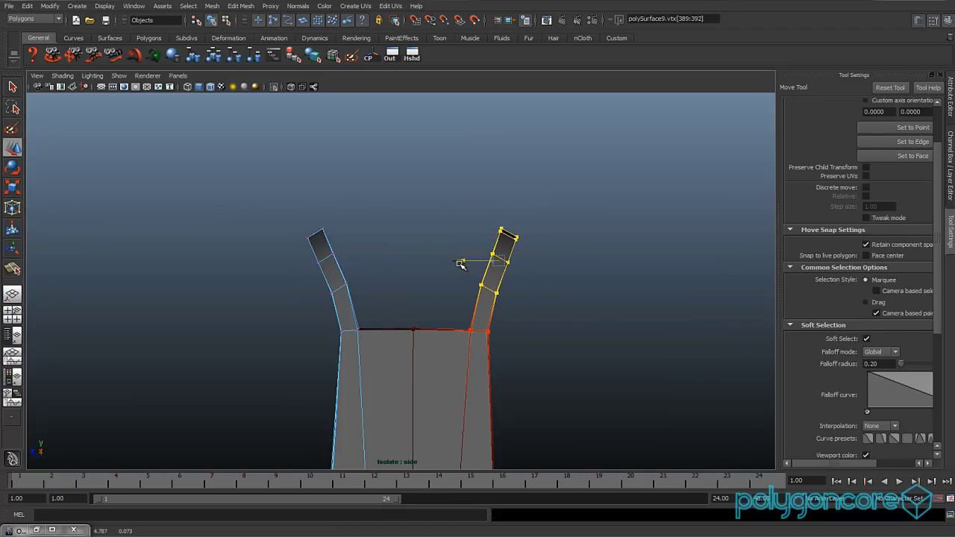
Rotate the tip of the right prong further outward and adjust its sideways position.
left_click_drag(558, 208, 478, 262)
key("e")
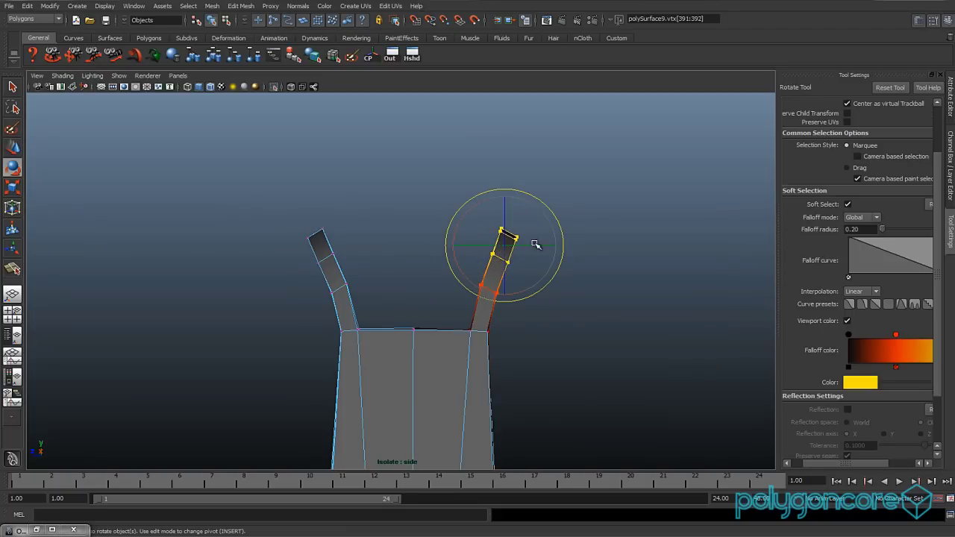
left_click_drag(524, 294, 512, 293)
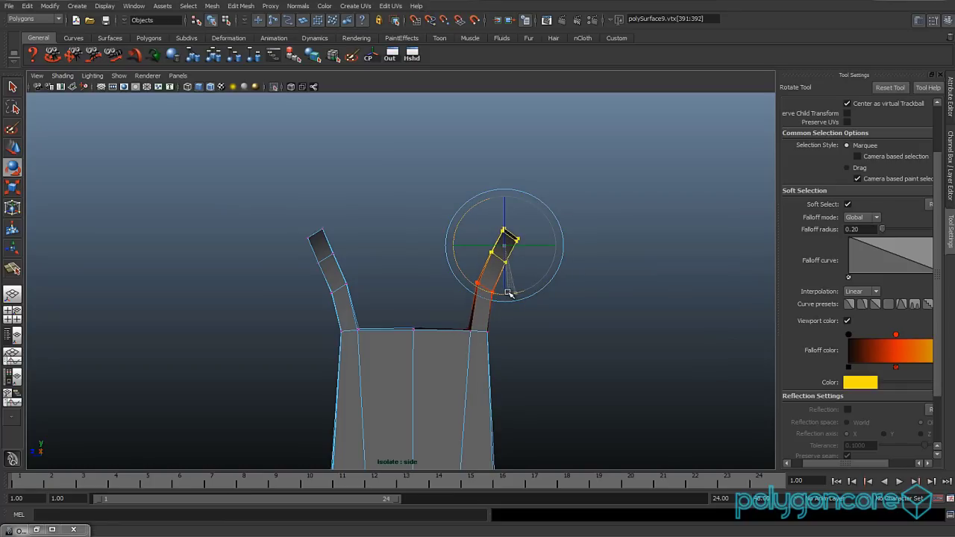
key("w")
left_click_drag(474, 247, 477, 247)
Rotate the tip of the left prong outward and nudge it sideways to match the right one.
mouse_move(360, 219)
left_mouse_down()
mouse_move(287, 273)
mouse_move(366, 225)
left_mouse_up()
key("e")
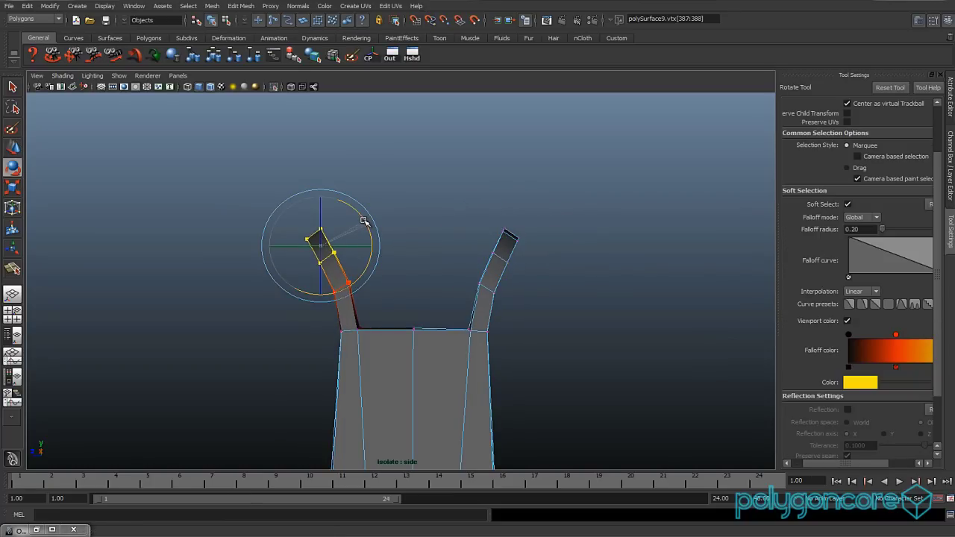
key("w")
left_click_drag(280, 246, 281, 246)
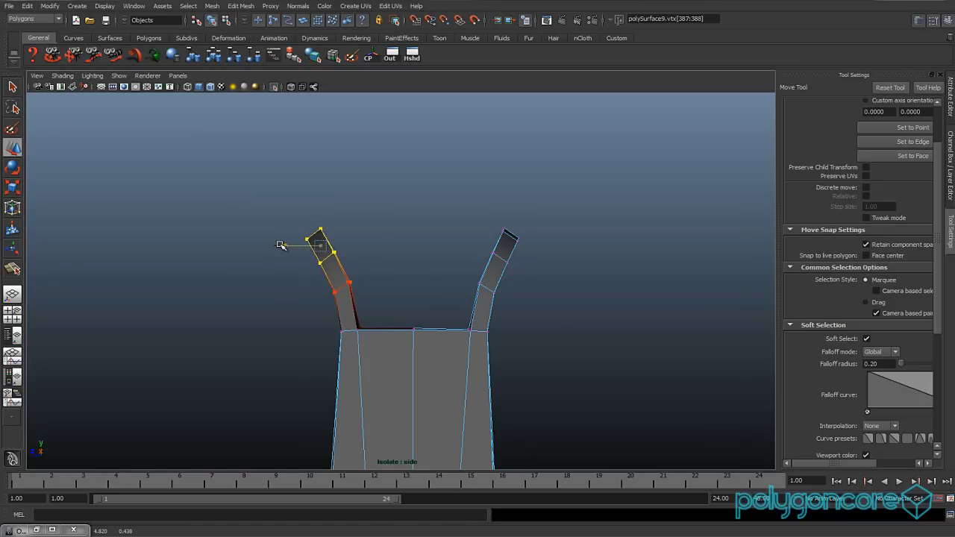
Return to the perspective view, switch to face selection on the prong's inner wall and turn off soft selection.
key("space")
left_click_drag(343, 285, 345, 263)
left_click_drag(392, 300, 378, 350, "alt")
scroll(377, 350, "up", 2)
right_click_drag(348, 283, 346, 310)
left_click(335, 304)
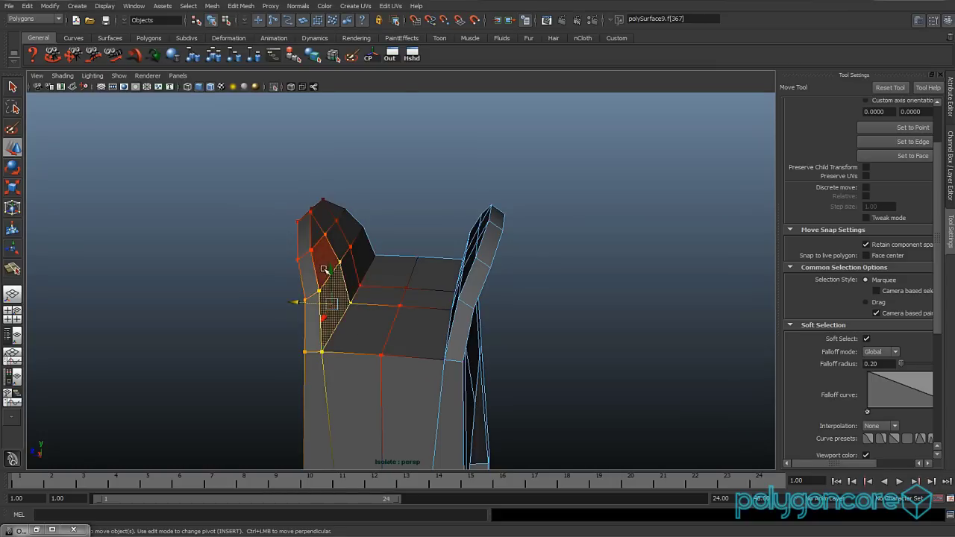
left_click(839, 339)
Select all the faces on the inner wall of the prong, from the slot floor up to the tip.
left_click(319, 231)
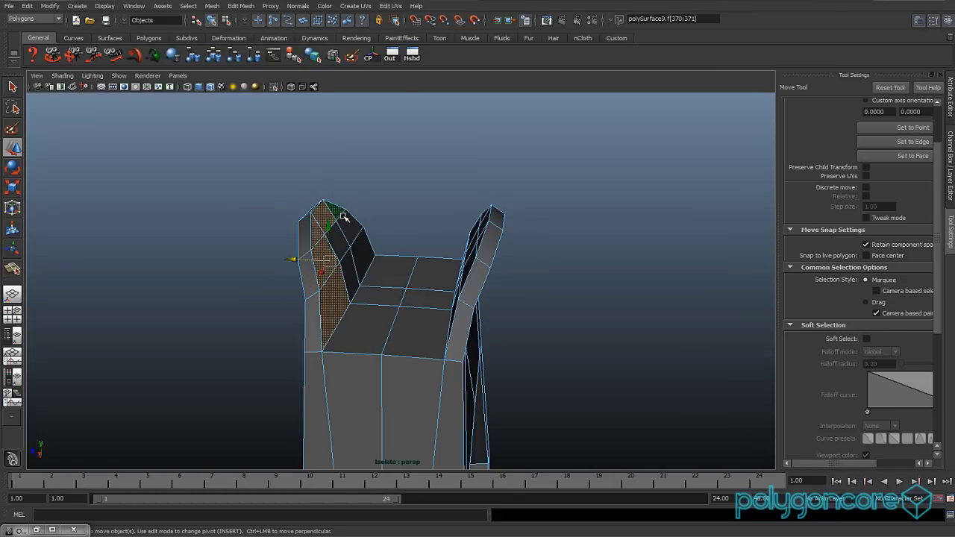
left_click(352, 277, "shift")
left_click(362, 253, "shift")
left_click_drag(365, 257, 484, 289, "alt")
left_click(493, 299, "shift")
left_click(458, 275, "shift")
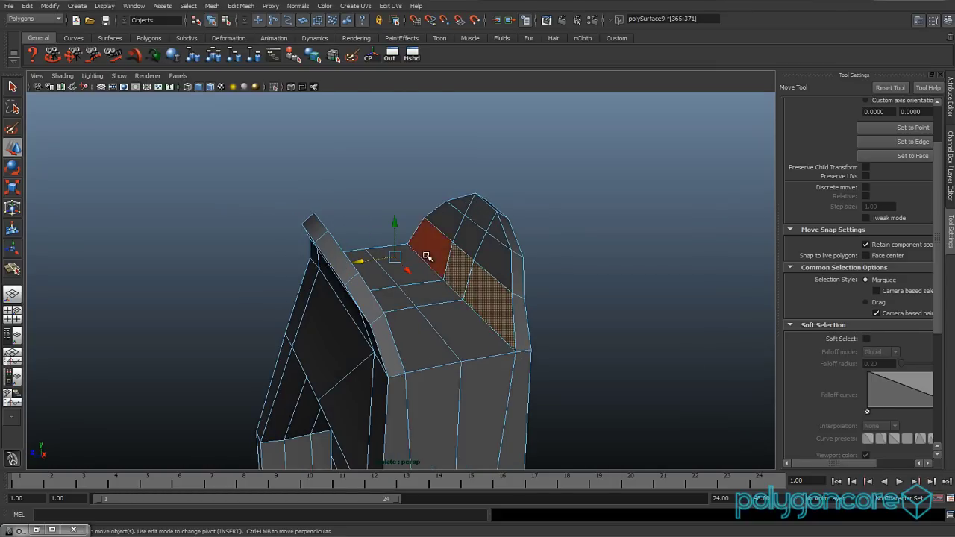
left_click(427, 255, "shift")
left_click(445, 219, "shift")
left_click(468, 238, "shift")
left_click(495, 259, "shift")
left_click(500, 234, "shift")
left_click(475, 216, "shift")
left_click(460, 205, "shift")
Switch to the Scale tool, clear the face selection and check the whole front sight.
left_click_drag(454, 259, 351, 250, "alt")
key("r")
left_click_drag(415, 286, 395, 305, "alt")
left_click(499, 300)
left_click_drag(499, 301, 549, 335, "alt")
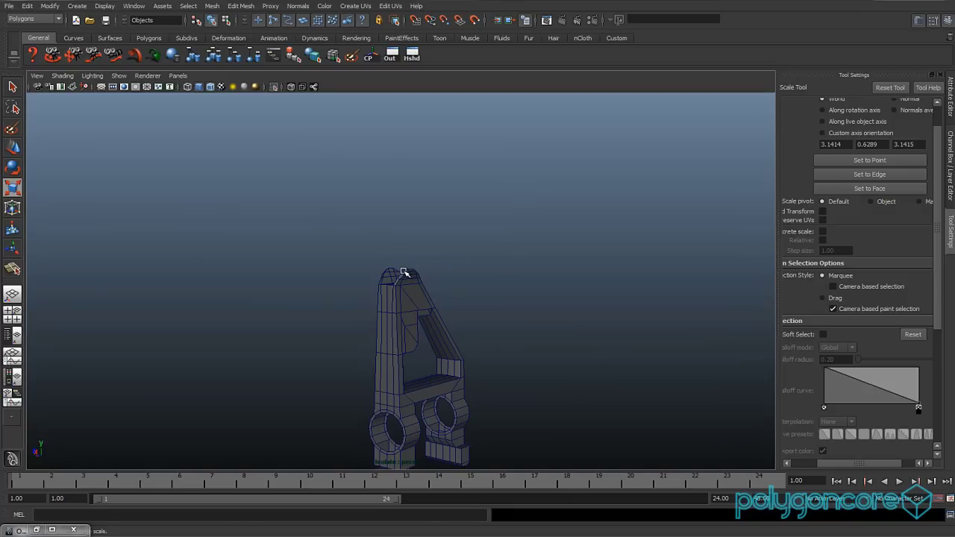
Create a polygon cylinder about 0.24 in radius and 0.15 high beside the front sight, end the isolated view and frame it.
left_click_drag(403, 272, 359, 284, "alt")
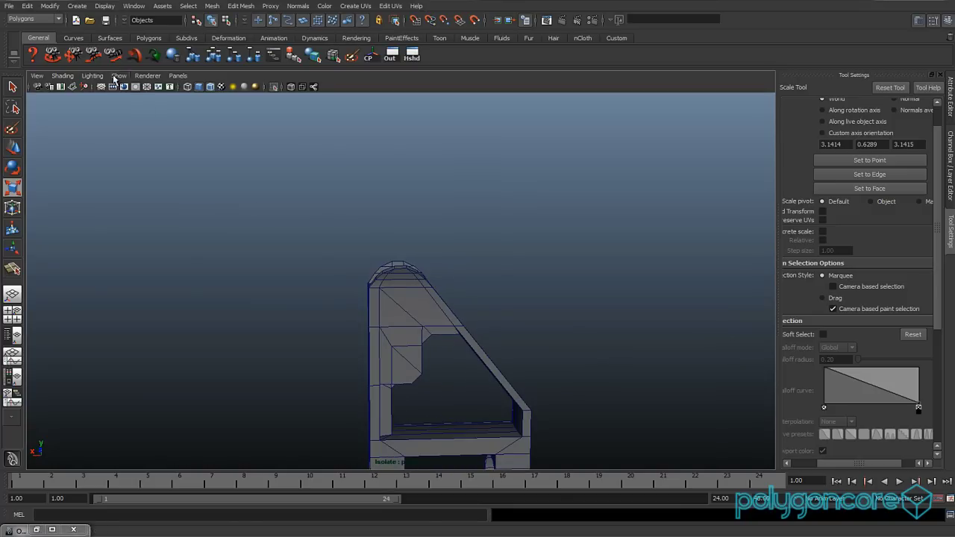
left_click(146, 38)
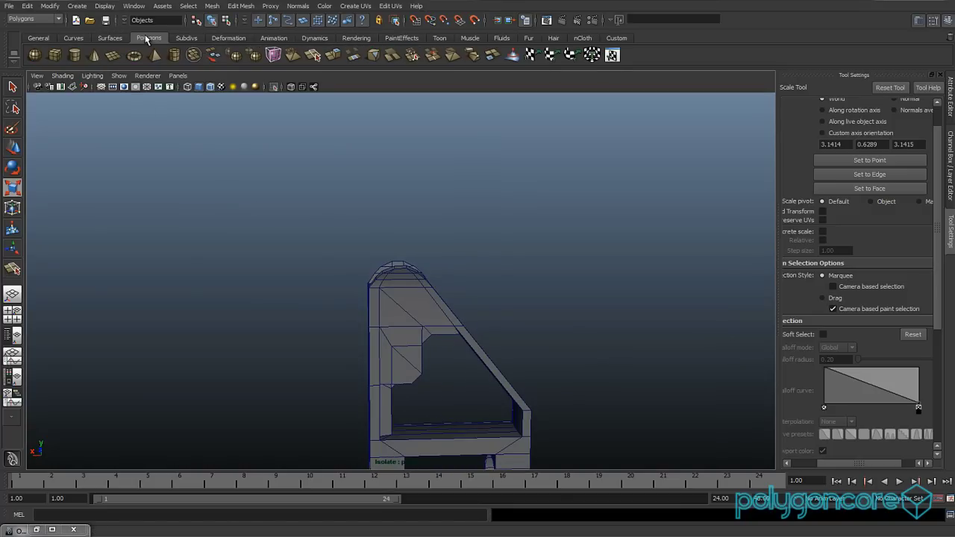
left_click(74, 56)
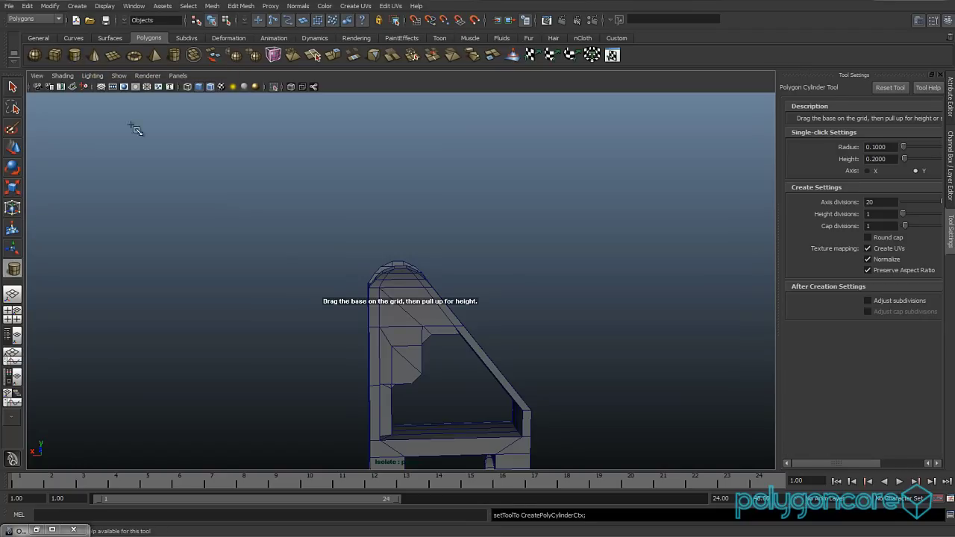
left_click_drag(315, 285, 341, 323, "alt")
key("r")
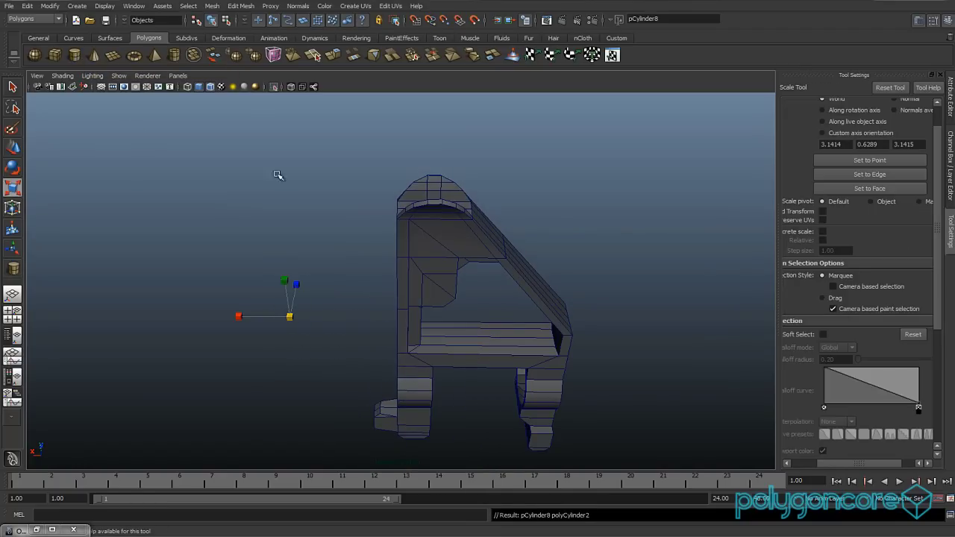
left_click(275, 87)
left_click(275, 87)
key("f")
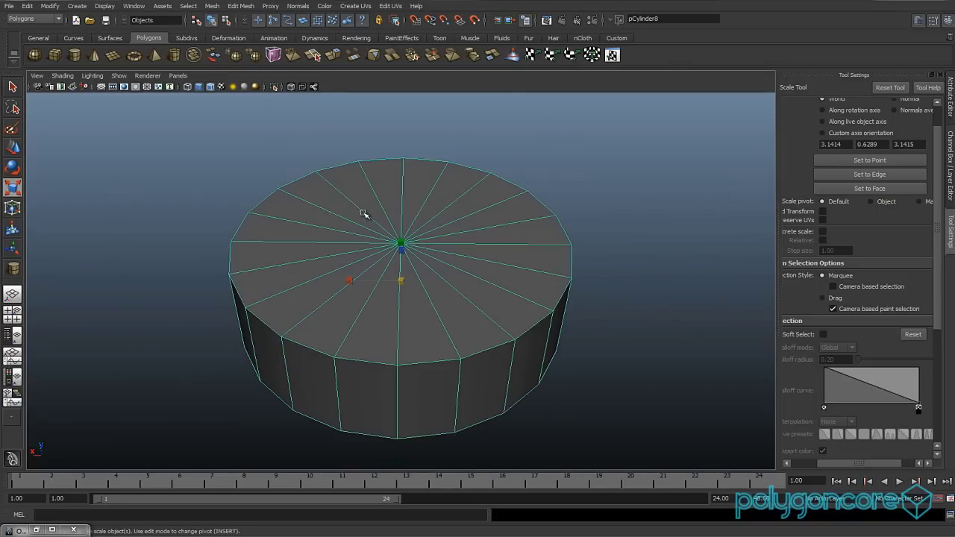
Set the new cylinder's Subdivisions Axis to 18.
left_click(950, 189)
left_click(948, 115)
left_click(949, 143)
left_click(808, 232)
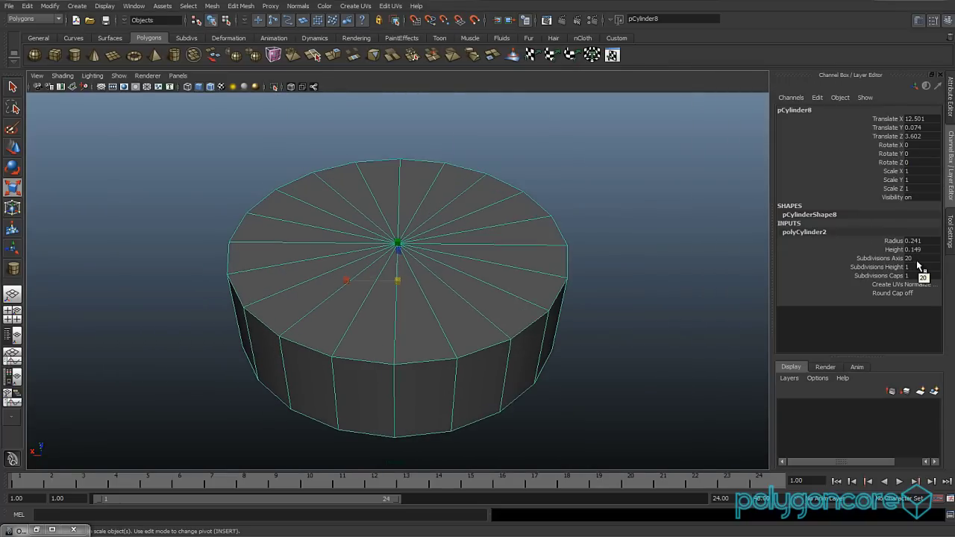
key("Return")
Scale the cylinder up vertically into a tall, slim pin.
scroll(437, 313, "down", 3)
right_click(406, 286)
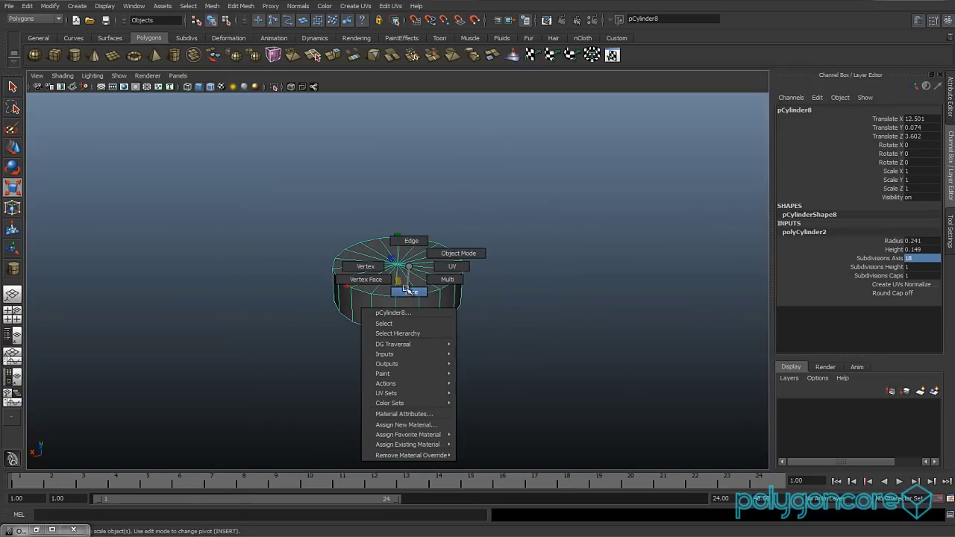
right_click_drag(406, 290, 423, 264)
left_click_drag(397, 238, 418, 187)
scroll(415, 262, "down", 4)
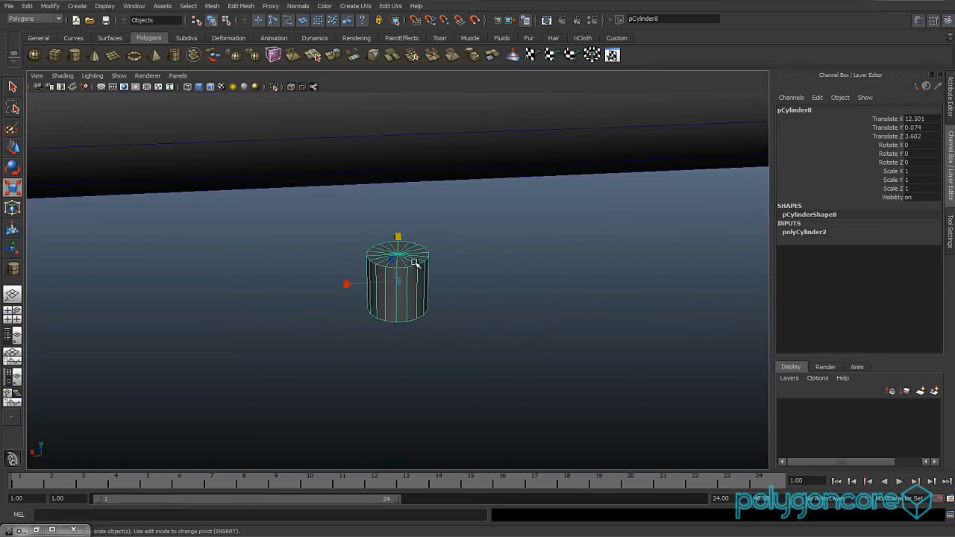
scroll(402, 265, "up", 5)
scroll(380, 273, "down", 2)
left_click_drag(379, 273, 515, 273, "alt")
left_click_drag(397, 236, 400, 173)
Bevel the rim of the pin's upper cap with an offset of 0.19.
scroll(413, 208, "up", 3)
right_click_drag(412, 211, 457, 202)
double_click(418, 199)
key("w")
left_click(891, 145)
middle_click_drag(461, 227, 434, 221)
scroll(435, 222, "down", 4)
left_click_drag(435, 272, 469, 277, "alt")
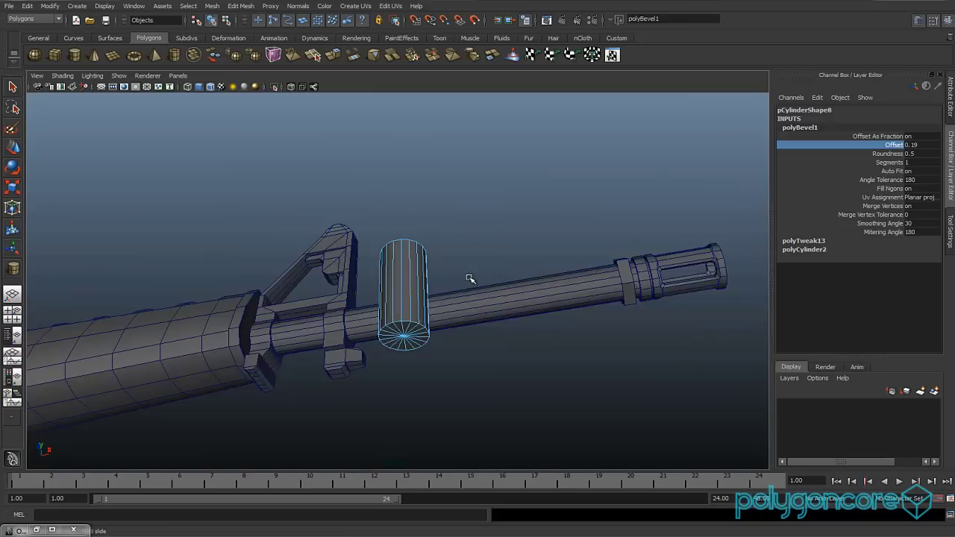
Delete the faces of the pin's bottom cap and reselect the pin as an object.
scroll(447, 285, "up", 6)
right_click_drag(379, 292, 382, 316)
left_click(403, 288)
key("w")
left_click_drag(435, 309, 321, 308, "alt")
scroll(495, 414, "down", 3)
left_click_drag(512, 284, 405, 279, "ctrl")
left_click(269, 311)
left_click(415, 299)
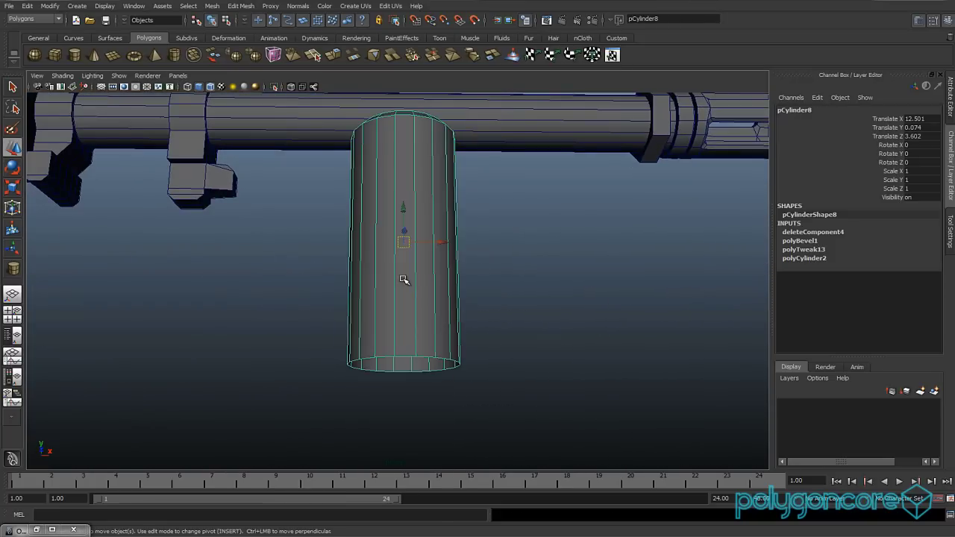
Create a flat polygon cylinder about 0.27 in radius and 0.025 high beside the pin, with Subdivisions Axis set to 8.
left_click(75, 55)
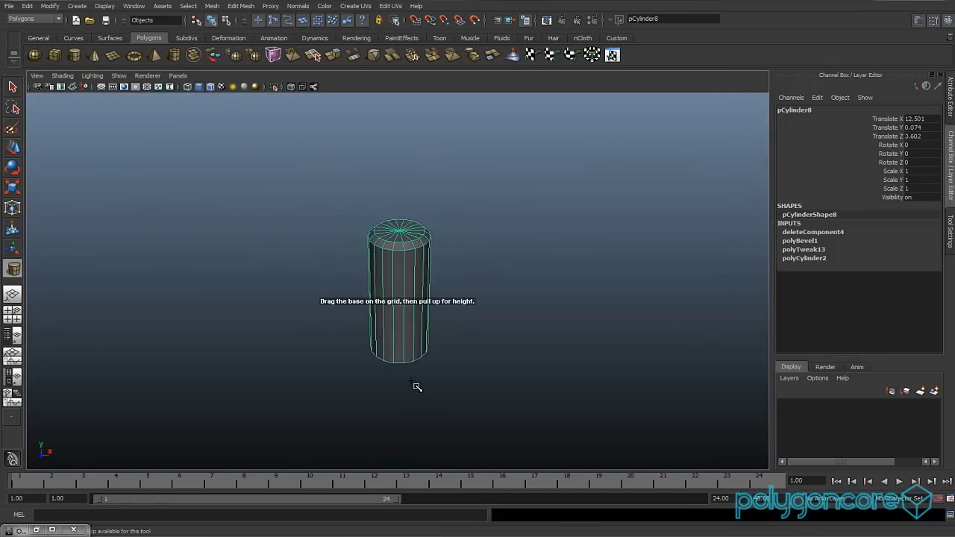
left_click(477, 368)
left_click(815, 233)
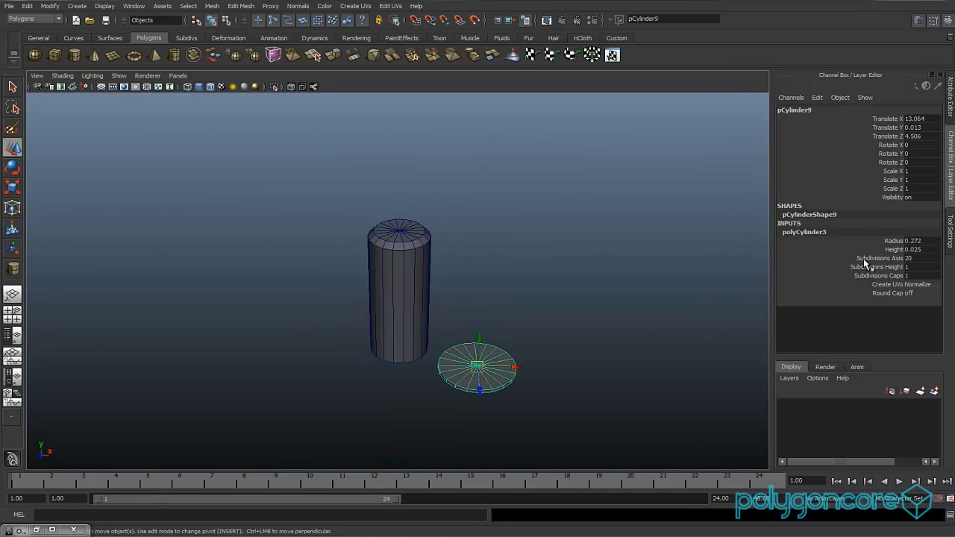
left_click(916, 258)
type("8")
key("Return")
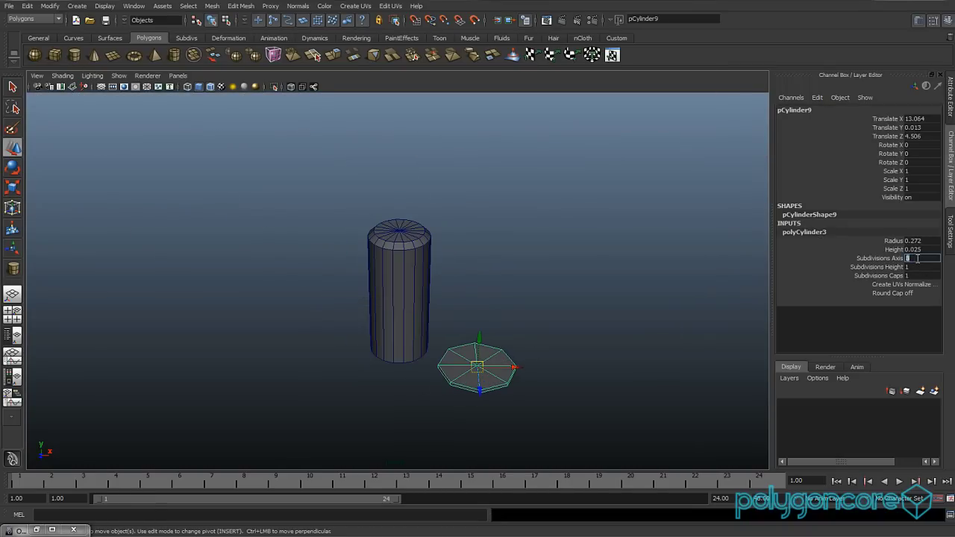
Center the eight-sided disc under the pin's base and scale it up to about 1.97.
left_click_drag(479, 366, 463, 365)
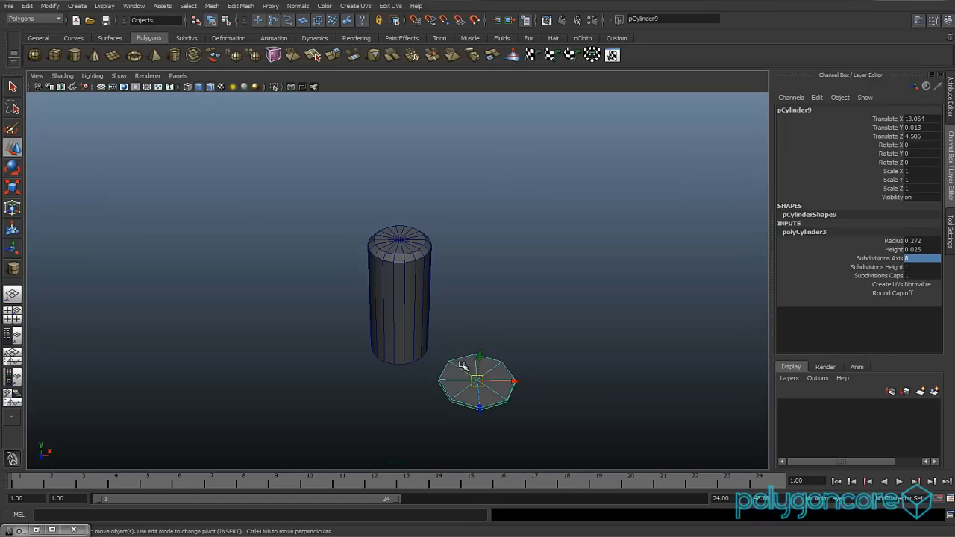
middle_click(403, 243)
left_click_drag(401, 217, 446, 329)
key("r")
key("w")
right_click(442, 329)
key("r")
key("w")
scroll(451, 340, "down", 3)
Select the pin and disc together, center their pivots and move them beside the front sight.
left_click_drag(512, 261, 363, 365)
scroll(273, 214, "down", 4)
left_click_drag(273, 210, 290, 248, "alt")
left_click(37, 39)
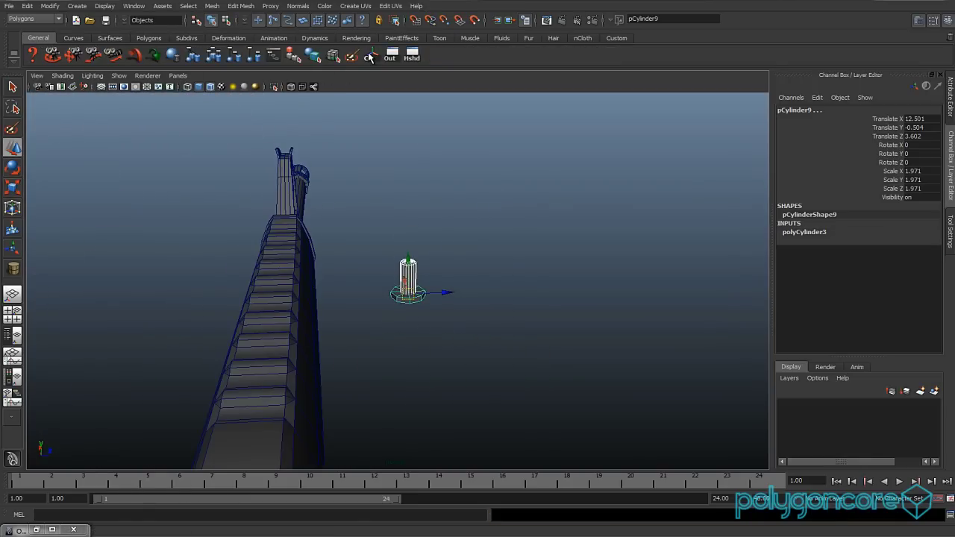
middle_click_drag(371, 179, 428, 271, "alt")
right_click_drag(428, 271, 478, 298, "alt")
left_click_drag(482, 409, 373, 256)
key("r")
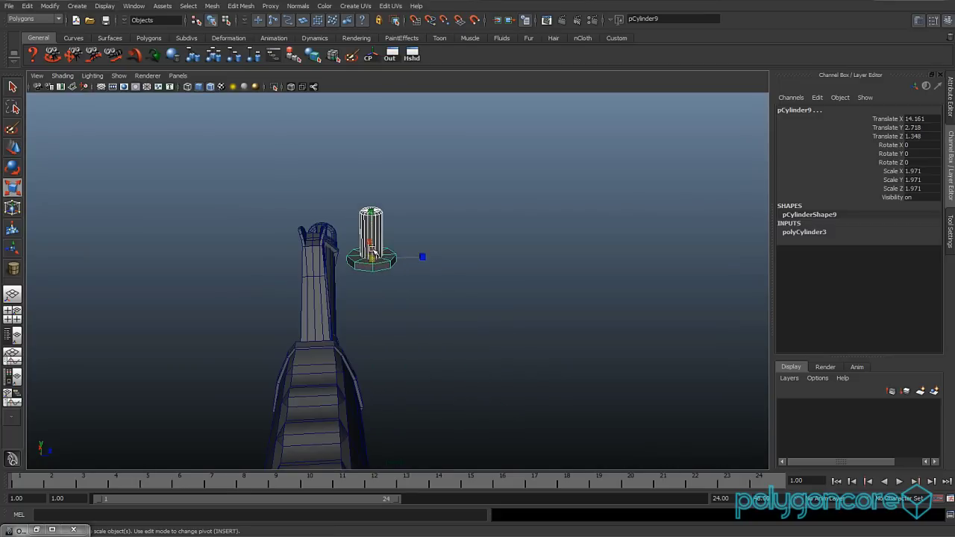
Combine the pin and disc into one mesh and scale it down to about 0.228.
left_click(212, 5)
left_click(223, 19)
left_click_drag(331, 133, 316, 341, "alt")
key("w")
Switch to the top view and move the combined sight post over to the front sight.
key("space")
scroll(335, 336, "down", 8)
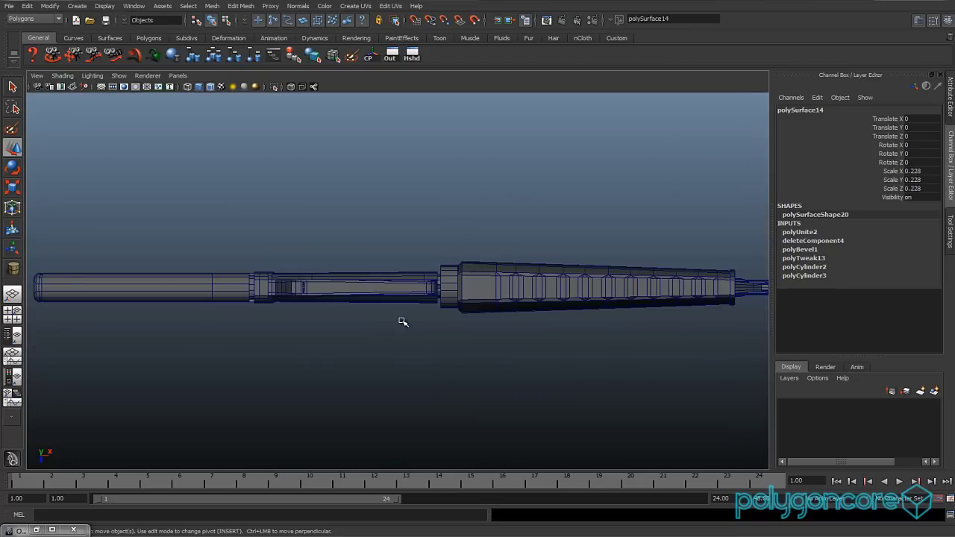
scroll(515, 335, "down", 1)
middle_click_drag(520, 335, 221, 332, "alt")
right_click_drag(416, 311, 608, 355, "alt")
left_click_drag(737, 381, 482, 323)
scroll(529, 345, "up", 4)
scroll(336, 294, "up", 5)
middle_click_drag(529, 345, 398, 317, "alt")
scroll(398, 317, "up", 4)
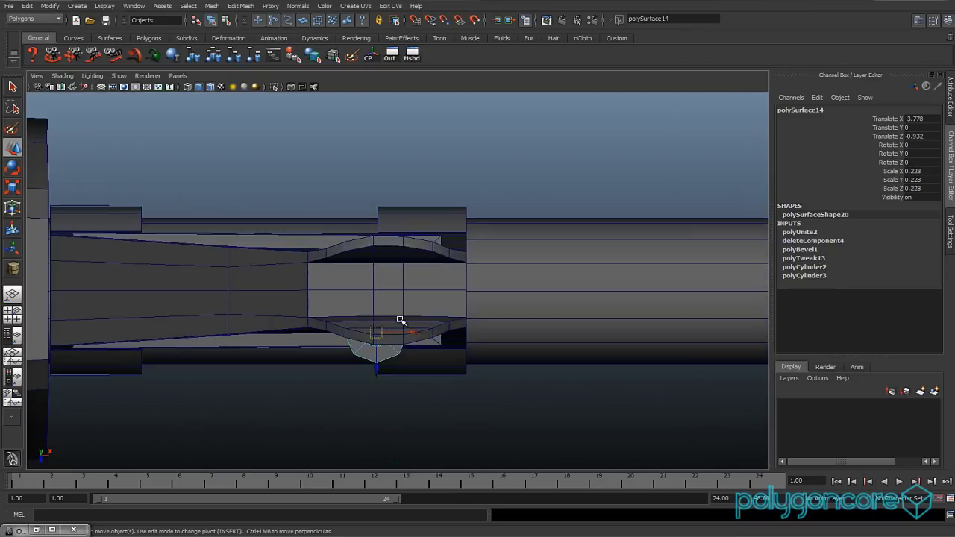
Center the sight post between the front sight's two prongs in the top view.
left_click_drag(366, 356, 375, 329)
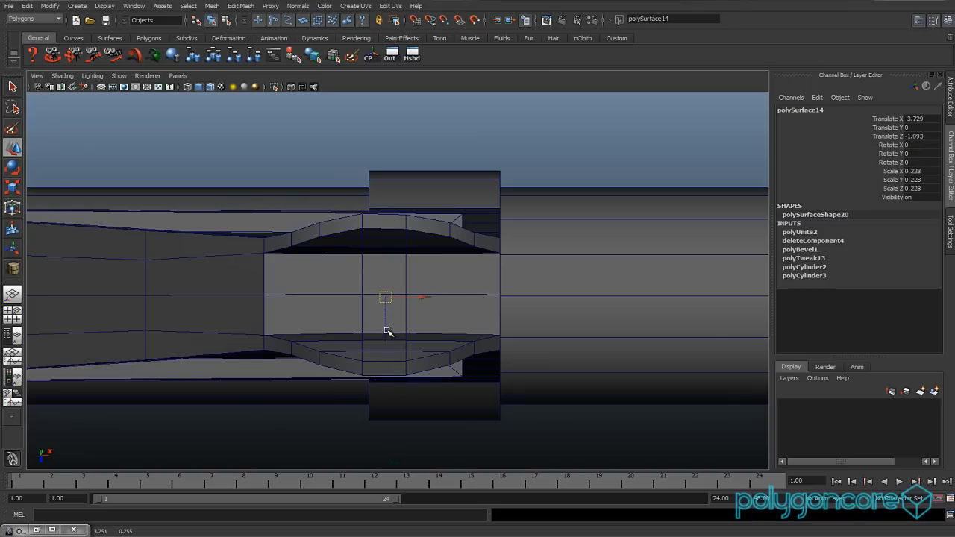
left_click(421, 296)
key("ctrl+z")
left_click_drag(419, 294, 423, 294)
Switch to the side view and raise the sight post up to the slot between the prongs.
key("space")
left_click_drag(408, 295, 435, 291)
scroll(419, 306, "down", 8)
scroll(400, 346, "up", 2)
scroll(413, 403, "up", 4)
scroll(396, 424, "down", 6)
scroll(397, 407, "up", 2)
left_click_drag(400, 348, 405, 230)
scroll(405, 251, "up", 8)
Scale the sight post down to about 0.086 and lower it to the slot floor at Translate Y of about 1.433.
key("r")
left_click_drag(413, 265, 363, 267)
scroll(380, 261, "up", 2)
key("w")
left_click_drag(412, 244, 411, 262)
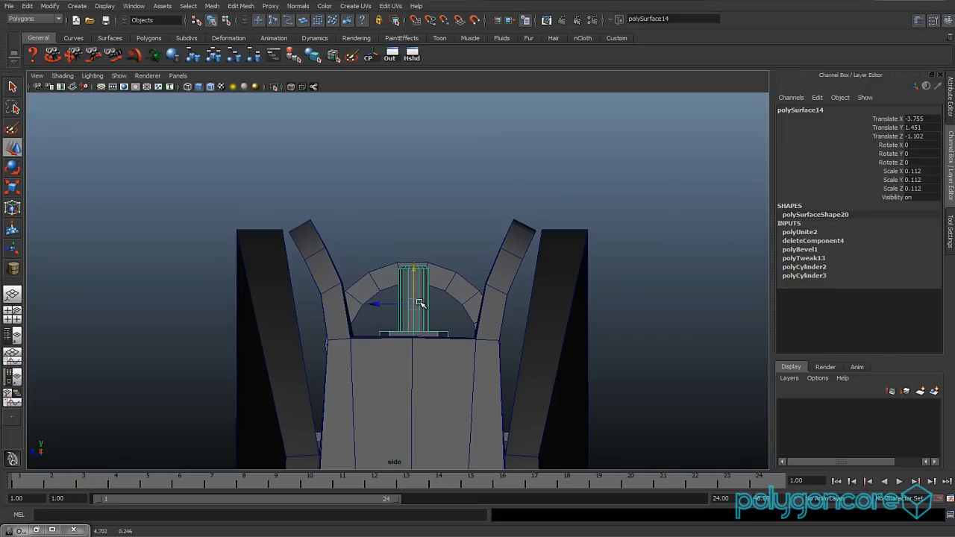
key("r")
key("w")
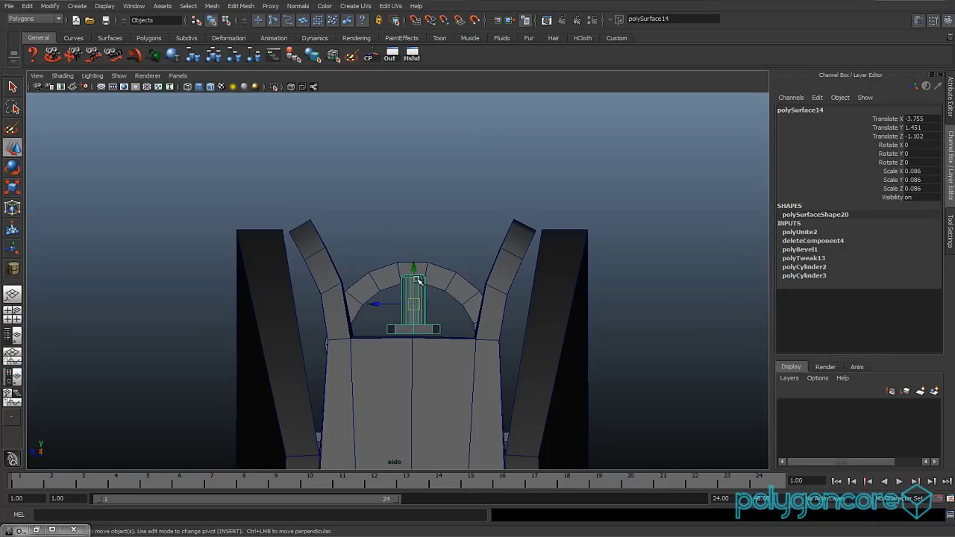
key("space")
left_click_drag(413, 278, 420, 252)
Inspect the sight post's fit in the perspective view and shift it along the barrel to Translate X of about -3.788.
left_click_drag(392, 313, 420, 360, "alt")
key("f")
scroll(367, 314, "down", 5)
scroll(405, 321, "up", 6)
scroll(420, 337, "down", 5)
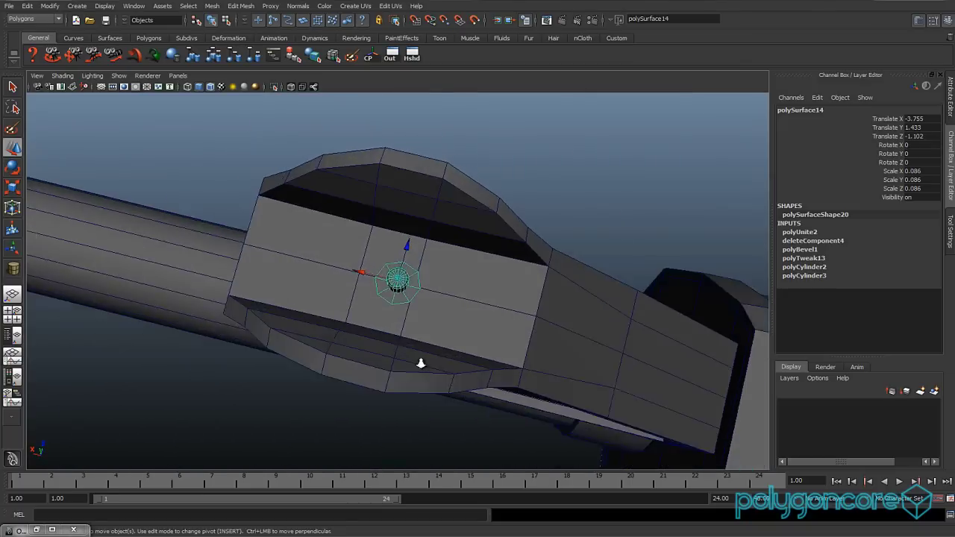
scroll(369, 290, "up", 3)
scroll(405, 297, "down", 4)
left_click_drag(389, 280, 315, 258)
scroll(356, 284, "up", 5)
scroll(356, 283, "down", 3)
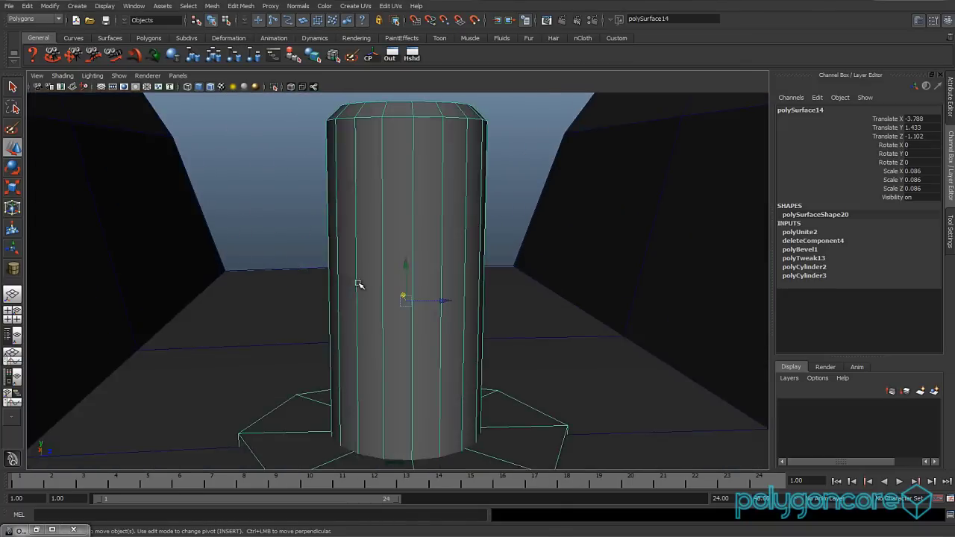
Switch the sight post to face selection and select all the faces of its pin, leaving the disc out.
scroll(395, 246, "down", 3)
right_click_drag(395, 244, 404, 266)
left_click_drag(405, 267, 410, 258, "alt")
left_click_drag(460, 185, 356, 243)
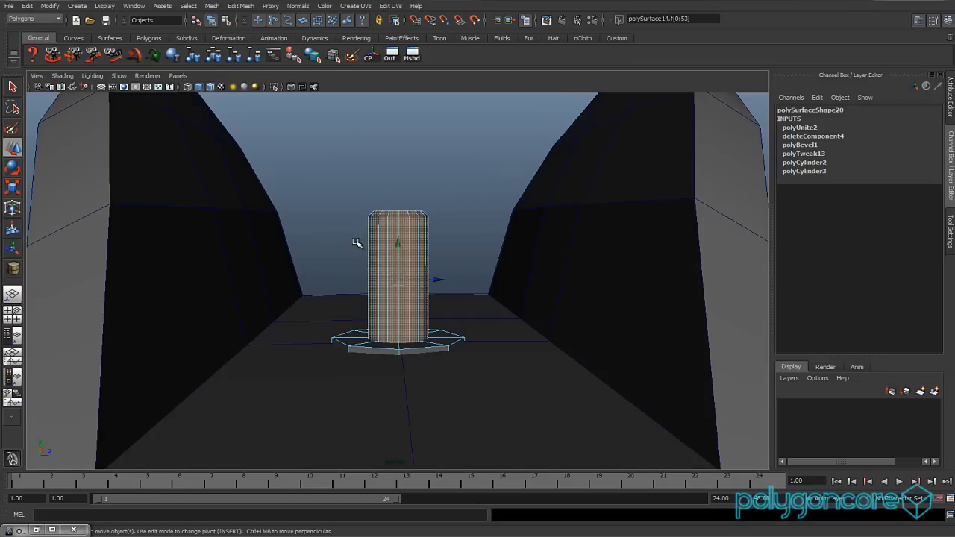
Scale the pin's faces thinner across its width and depth without changing its height, then return to object mode and clear the selection.
key("r")
left_click_drag(399, 280, 393, 282)
key("ctrl+z")
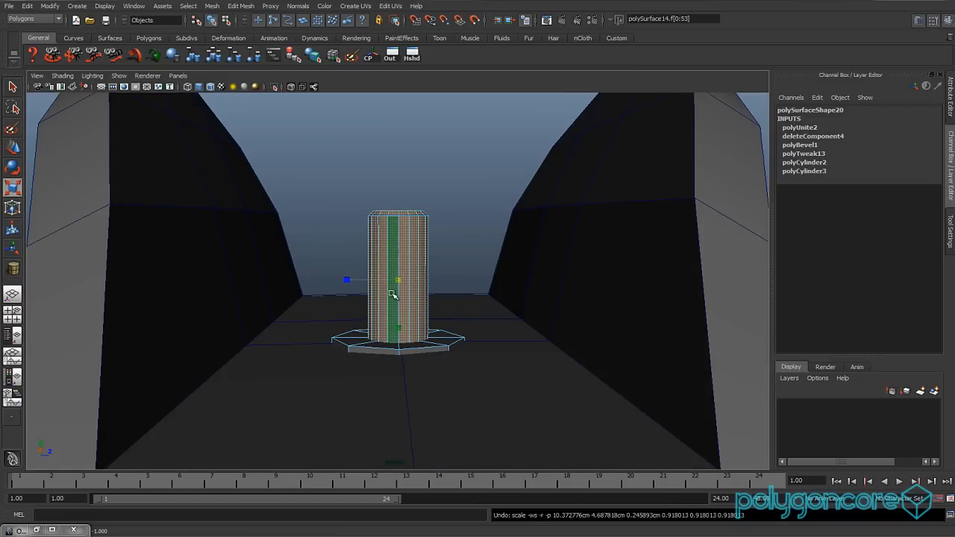
left_click_drag(397, 331, 440, 336, "ctrl")
scroll(392, 319, "down", 5)
right_click_drag(407, 303, 456, 290)
left_click(571, 280)
View the sights from behind, switch to the side view, select its camera and show the camera's transform channels.
left_click_drag(570, 280, 321, 279, "alt")
middle_click_drag(321, 279, 322, 274, "alt")
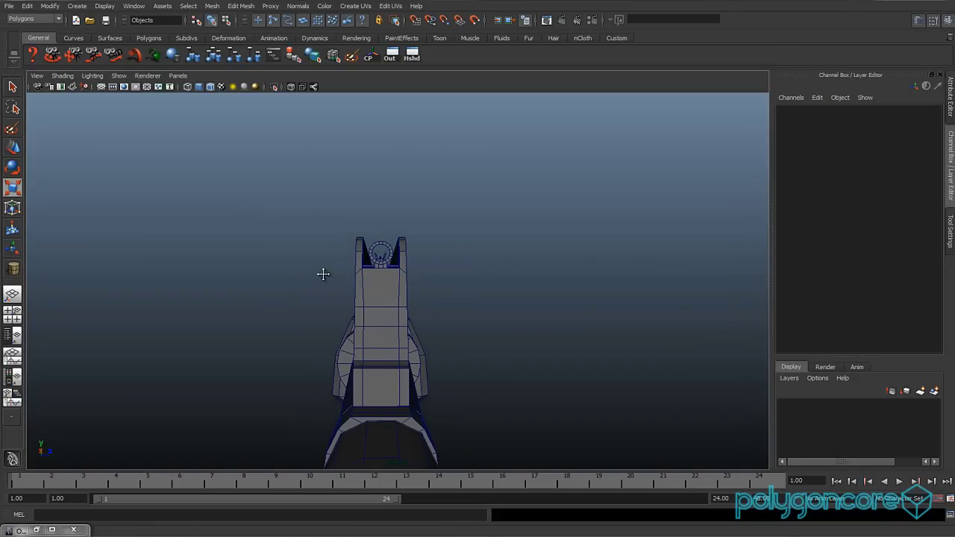
left_click_drag(325, 275, 478, 321, "alt")
key("space")
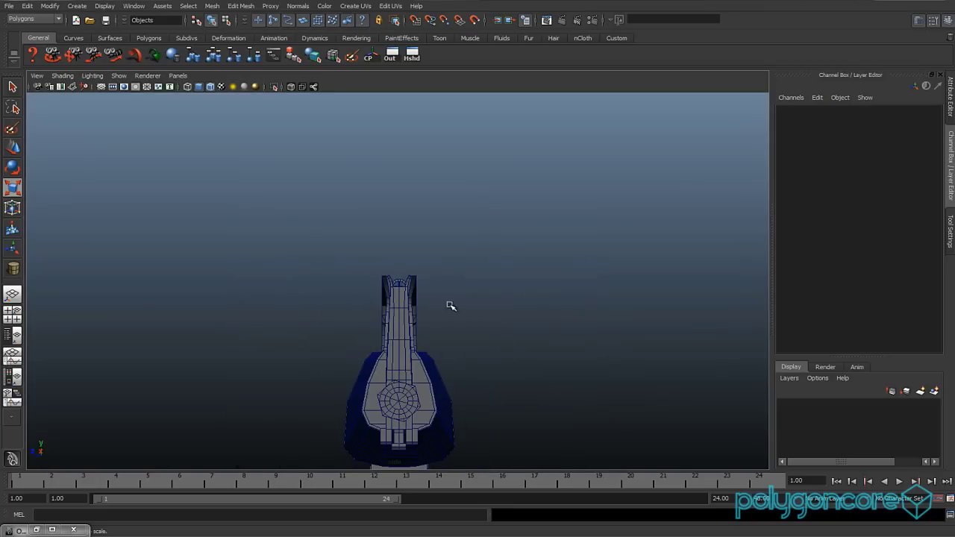
left_click(48, 87)
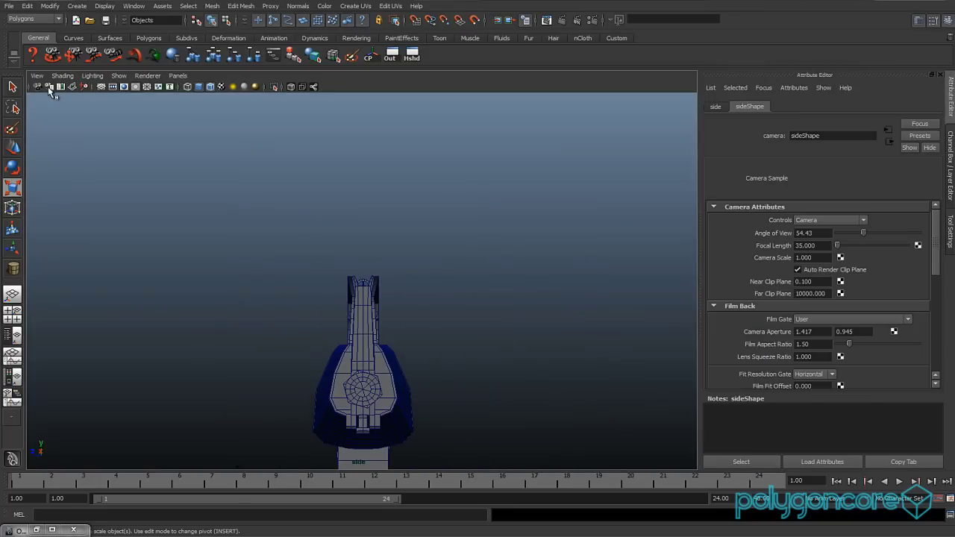
left_click(948, 161)
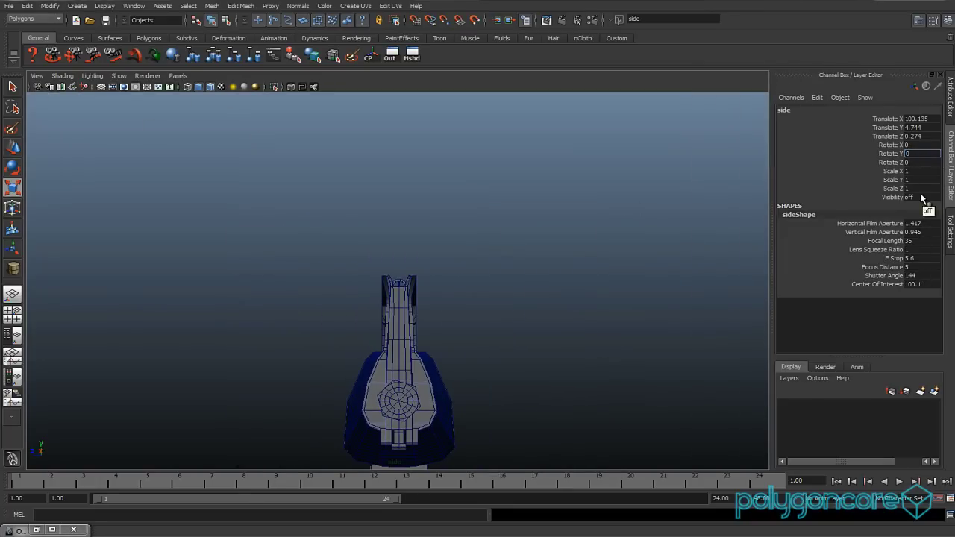
Try a Rotate Y value of 0 on the side camera and look for the rifle.
type("0")
key("Return")
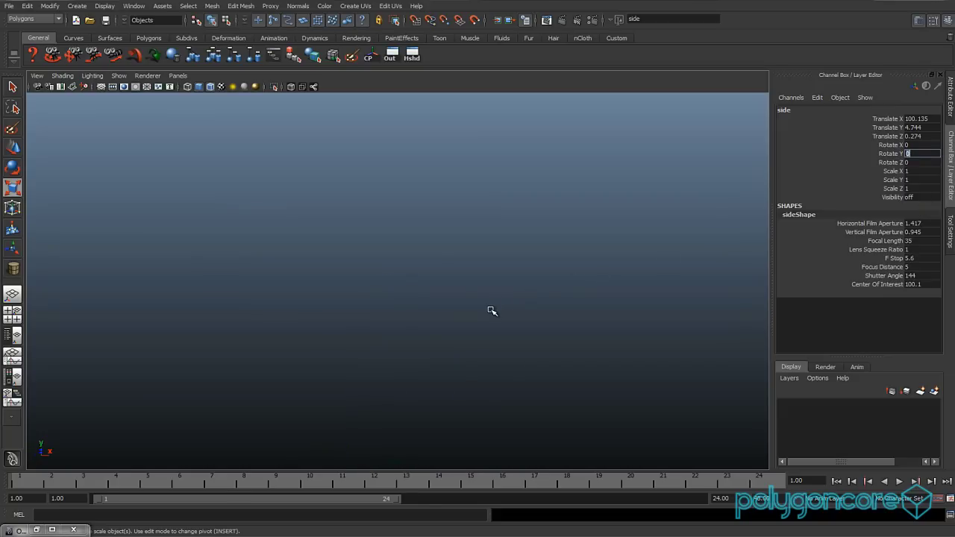
middle_click_drag(237, 294, 428, 283, "alt")
right_click_drag(428, 283, 616, 264, "alt")
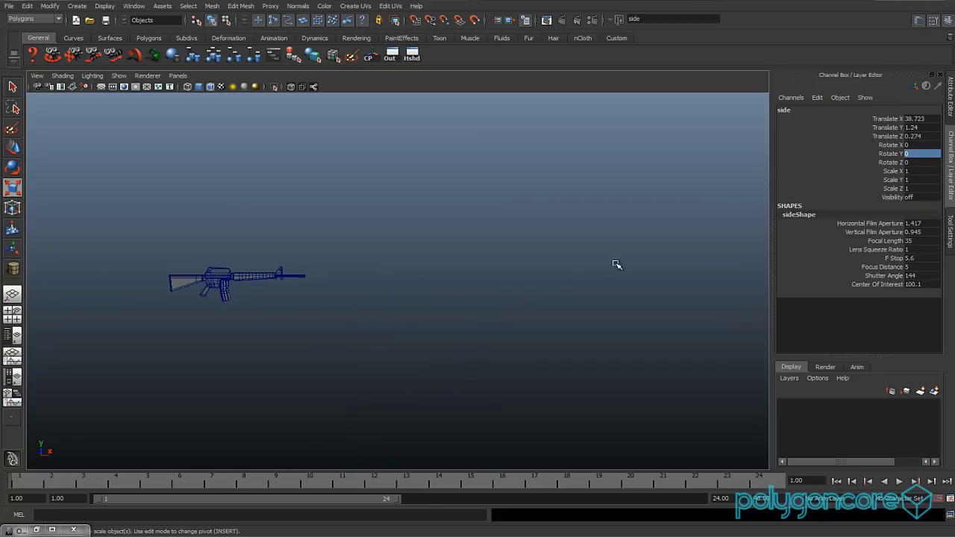
Set the side camera's Rotate Y to -90.
left_click(920, 153)
type("-90")
key("Return")
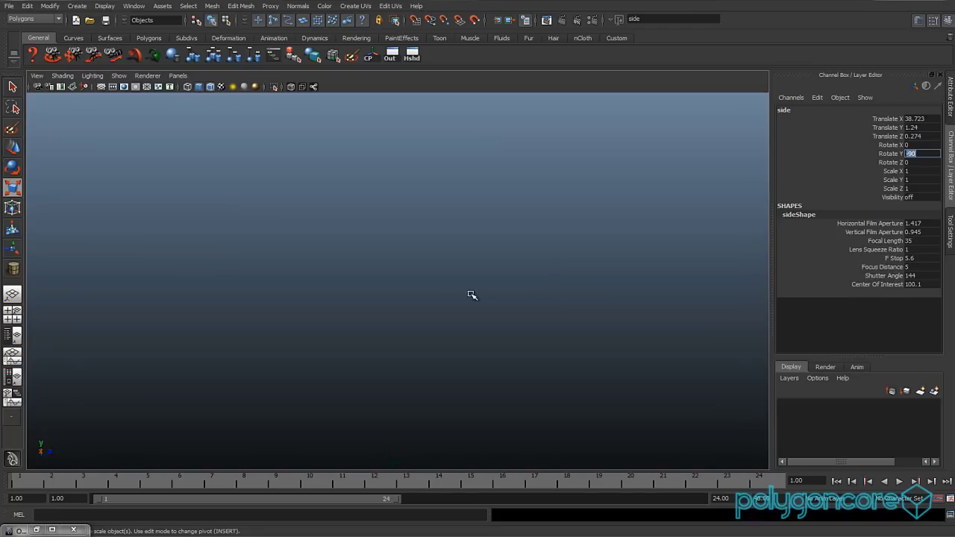
Frame the rifle from the rear, check the front post through the rear sight ring and select the ring.
key("a")
scroll(428, 300, "up", 3)
middle_click_drag(408, 260, 405, 377, "alt")
scroll(401, 301, "up", 4)
middle_click_drag(401, 301, 398, 376, "alt")
scroll(398, 370, "up", 6)
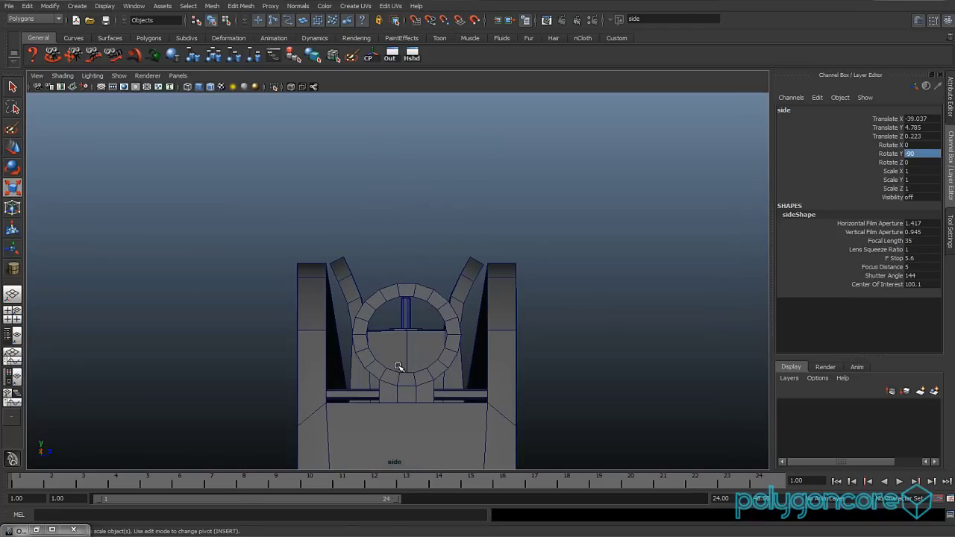
scroll(410, 351, "up", 3)
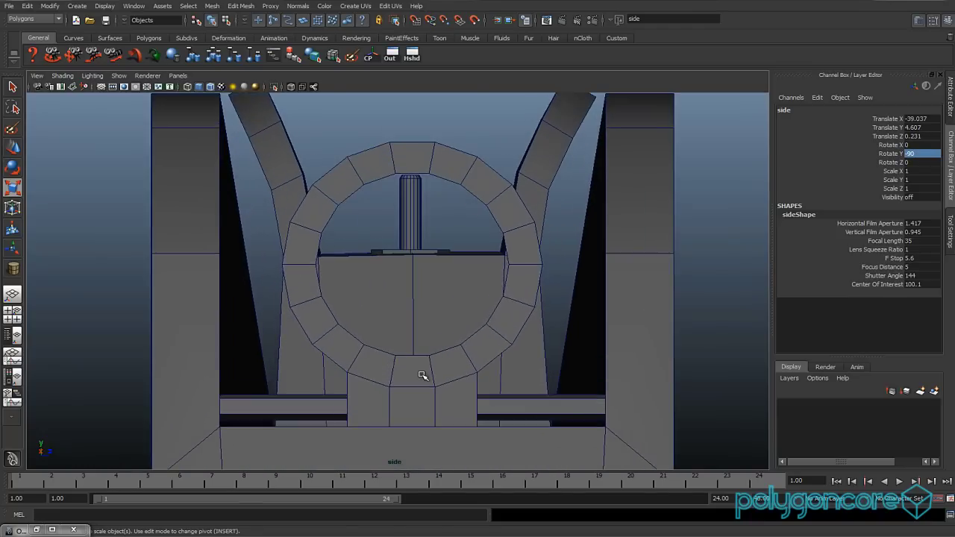
scroll(418, 337, "down", 8)
scroll(420, 343, "up", 3)
left_click(422, 350)
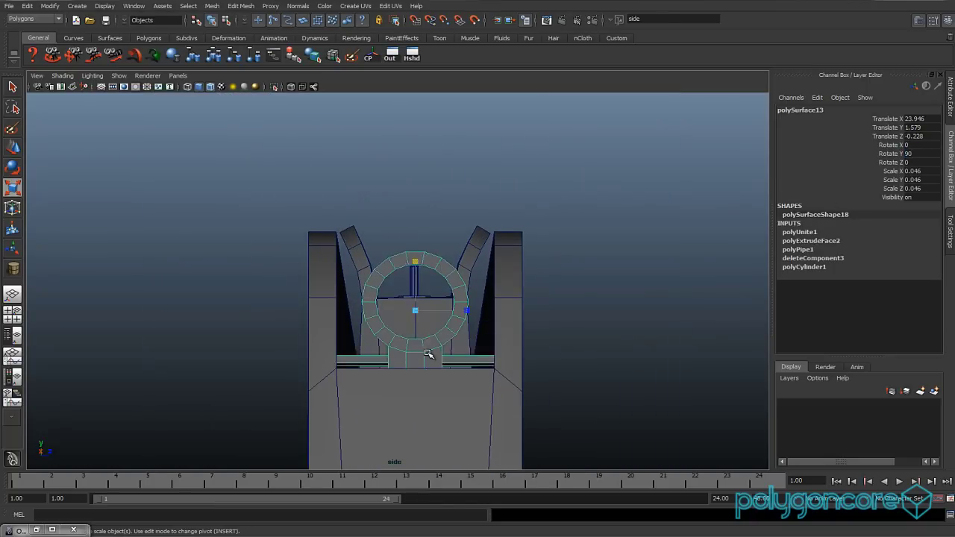
Try raising the rear sight ring slightly to compare its alignment with the front post.
scroll(422, 349, "up", 4)
key("w")
left_click_drag(409, 286, 408, 231)
key("ctrl+z")
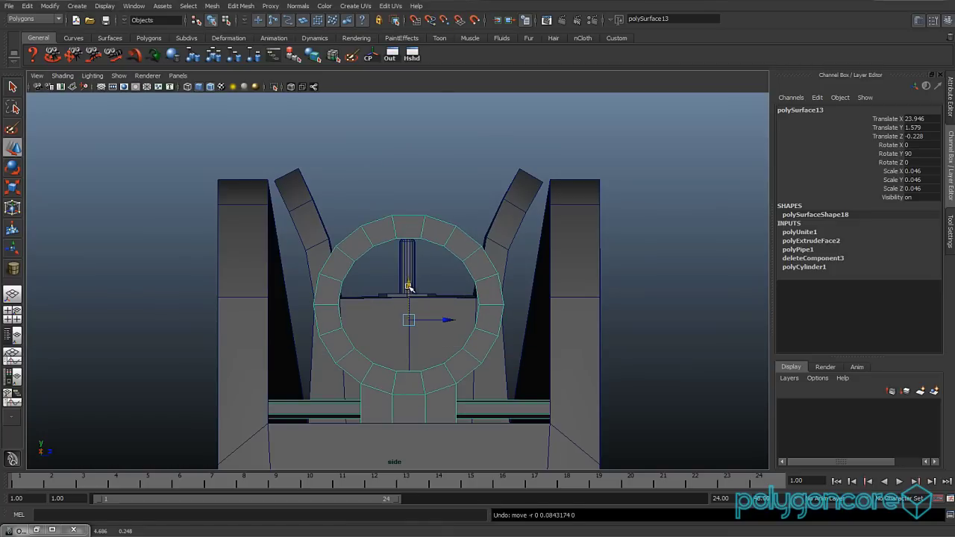
mouse_move(408, 286)
middle_mouse_down()
mouse_move(408, 263)
mouse_move(409, 274)
middle_mouse_up()
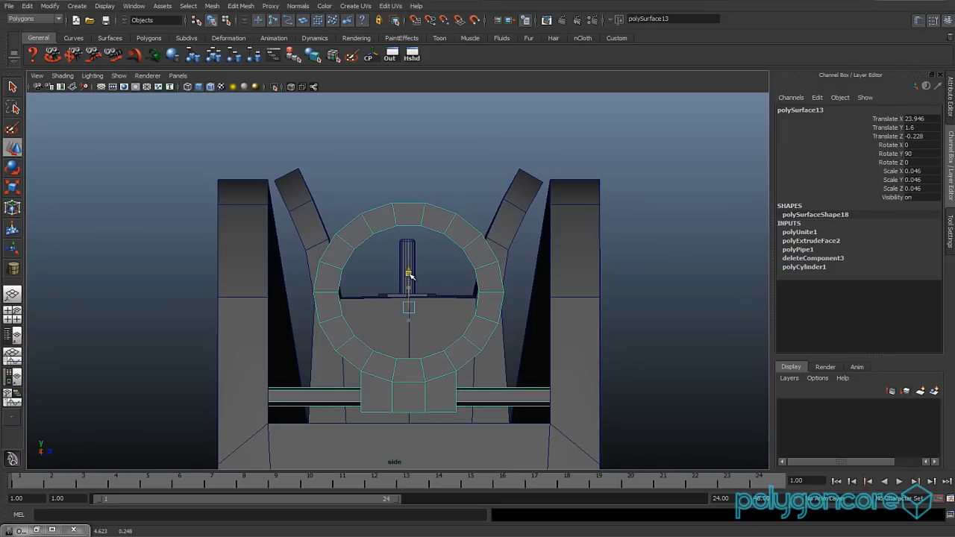
key("ctrl+z")
Switch to the perspective view and examine the two complete rifle models from the side.
key("space")
left_click_drag(409, 288, 446, 330)
scroll(409, 267, "up", 5)
scroll(440, 329, "up", 4)
middle_click_drag(405, 324, 433, 363, "alt")
scroll(462, 361, "up", 5)
middle_click_drag(490, 358, 479, 326, "alt")
scroll(480, 326, "down", 5)
right_click_drag(403, 324, 441, 311)
left_click_drag(437, 322, 434, 335, "alt")
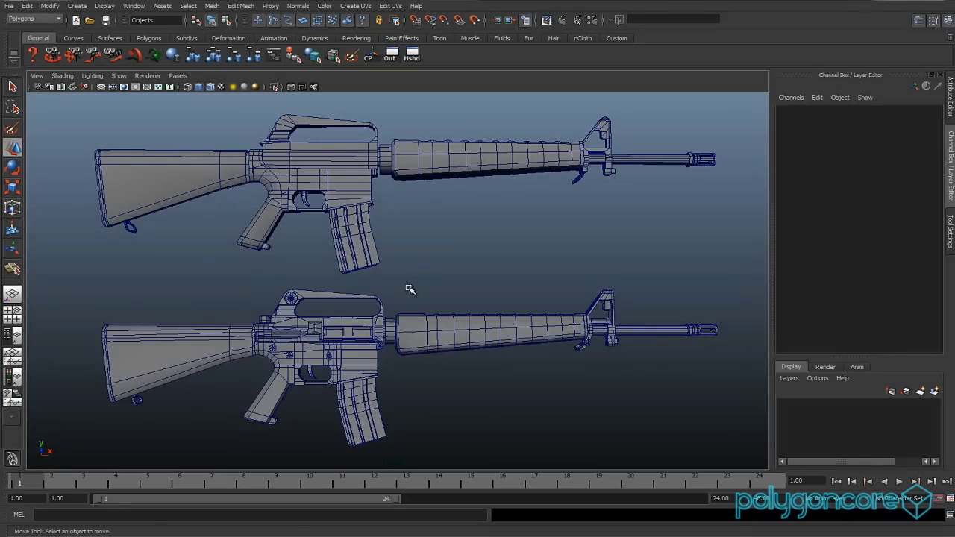
left_click_drag(369, 297, 607, 307, "alt")
left_click_drag(409, 313, 672, 312, "alt")
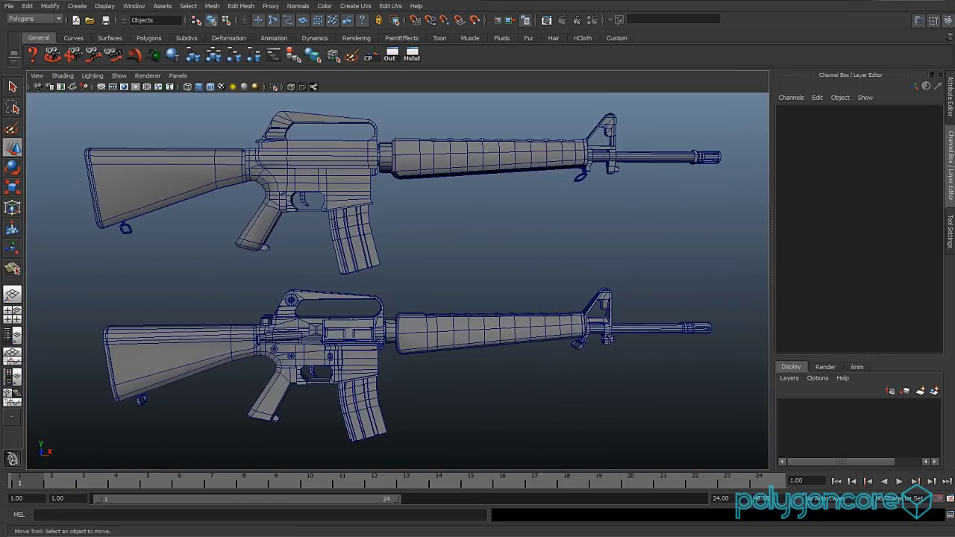
Isolate the lower of the two rifle models and frame its receiver area.
left_click(671, 327)
left_click(273, 86)
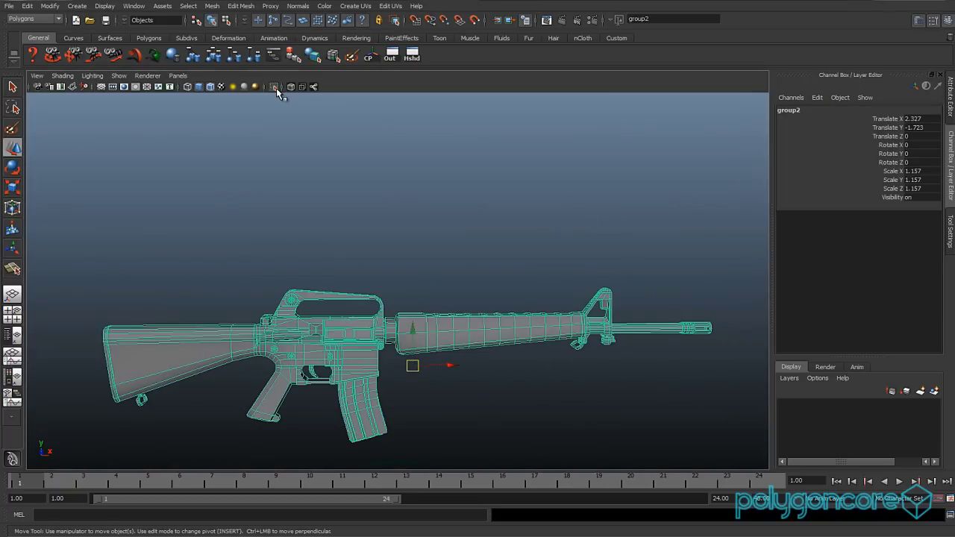
key("f")
scroll(379, 240, "up", 2)
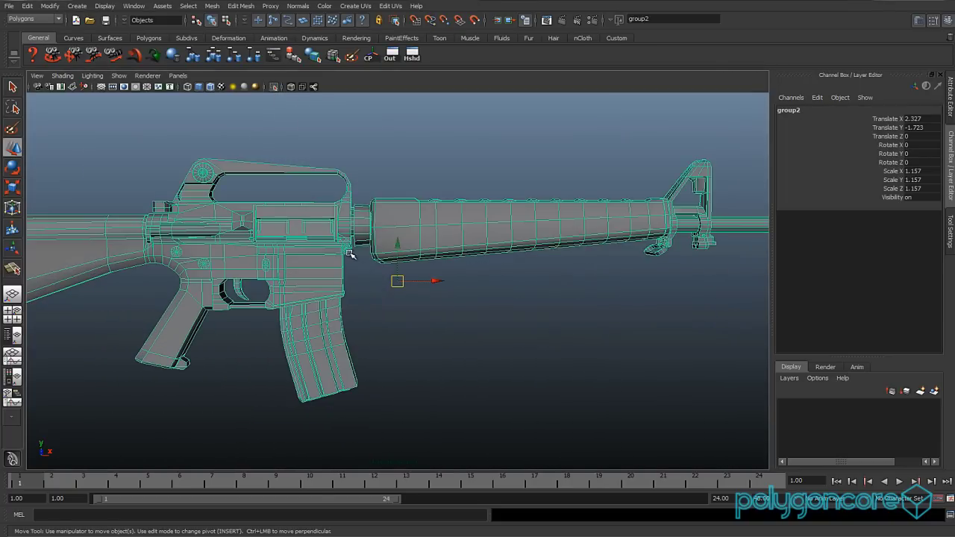
middle_click_drag(349, 252, 482, 245, "alt")
scroll(483, 244, "up", 2)
Separate the lower receiver and stock mesh into its individual pieces.
left_click(565, 317)
scroll(356, 287, "up", 1)
left_click_drag(350, 284, 367, 282, "alt")
scroll(366, 281, "down", 2)
middle_click_drag(360, 279, 388, 314, "alt")
left_click(363, 278)
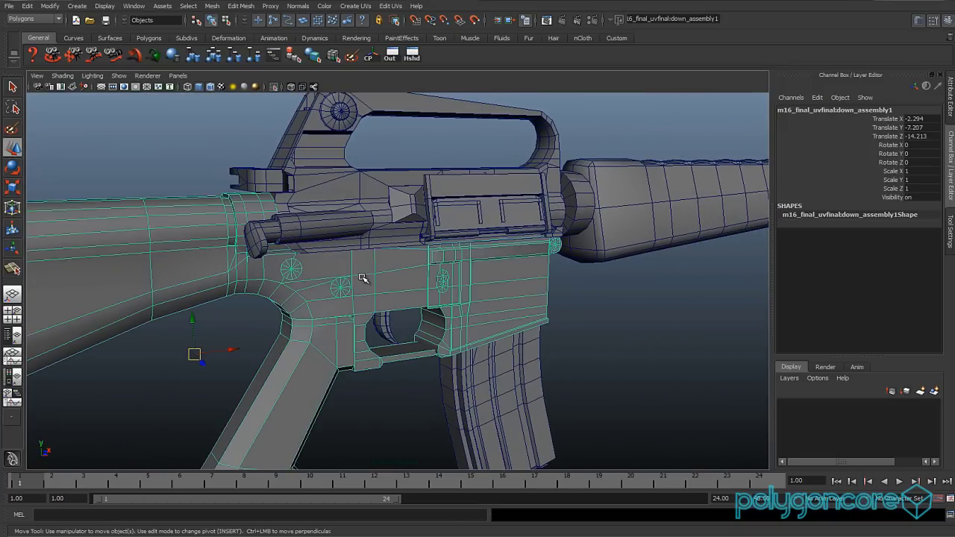
left_click(212, 6)
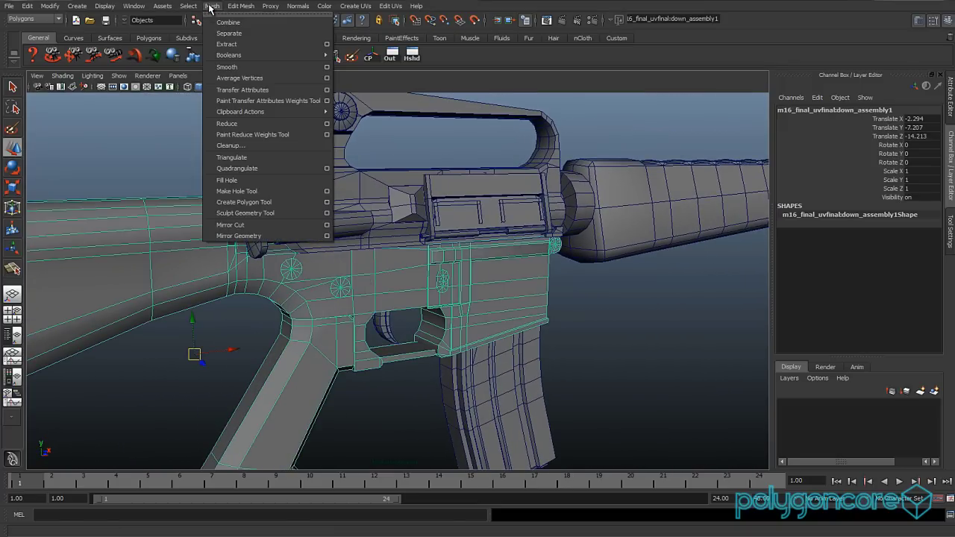
left_click(234, 34)
left_click(214, 319)
scroll(227, 328, "up", 2)
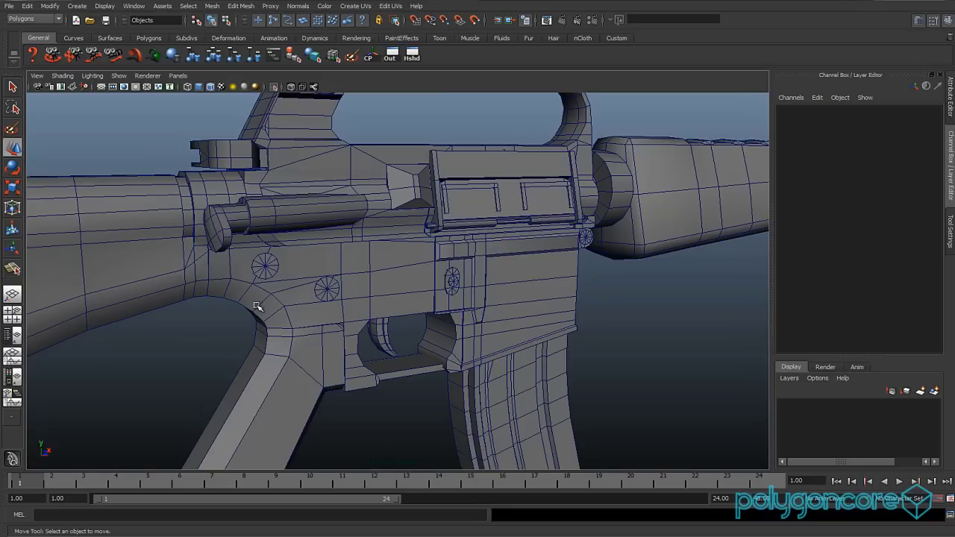
Inspect the separate round pin, the oval plate and its small button on the lower receiver's side.
left_click(263, 271)
left_click_drag(432, 323, 360, 328, "alt")
scroll(360, 329, "up", 5)
scroll(350, 333, "up", 6)
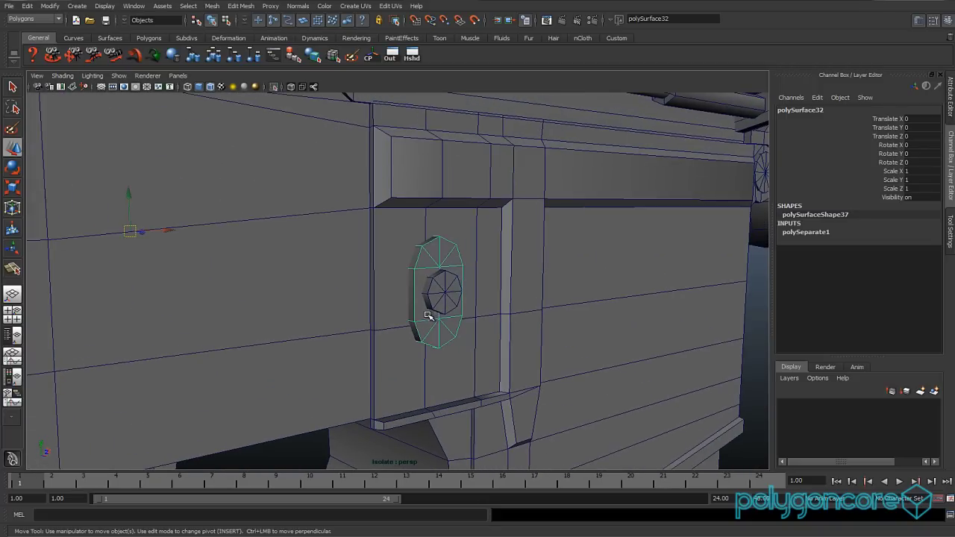
left_click_drag(428, 315, 438, 314, "alt")
left_click(452, 302)
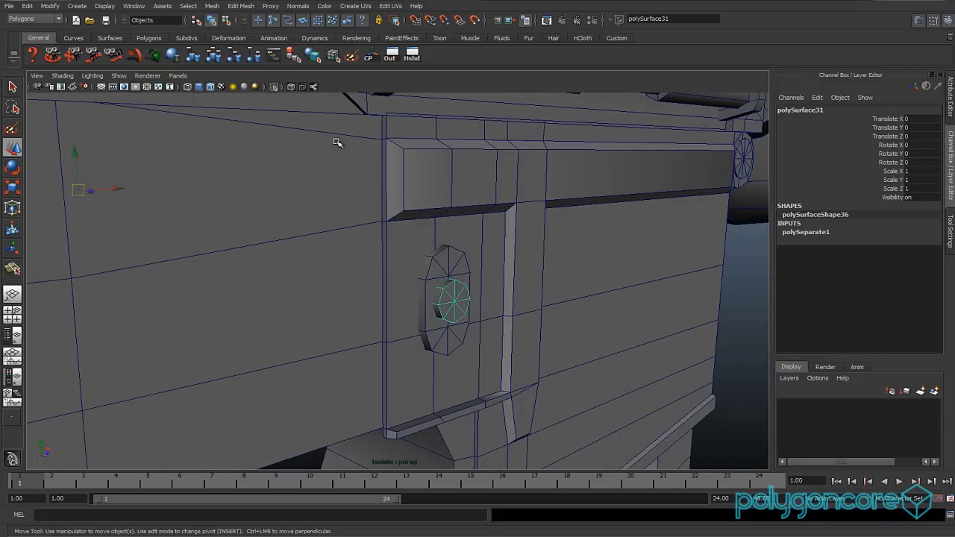
left_click(436, 186)
On the lower receiver's opposite side, try pulling out the half-disc piece below the magazine catch bar.
scroll(375, 284, "down", 5)
left_click_drag(366, 262, 526, 300, "alt")
scroll(485, 299, "up", 3)
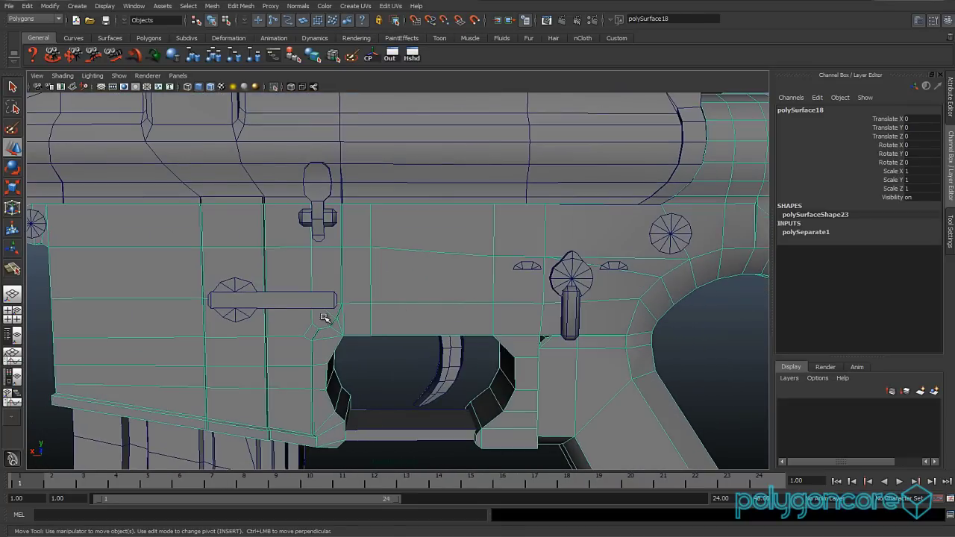
scroll(298, 309, "up", 2)
left_click(258, 306)
left_click_drag(253, 316, 415, 326, "alt")
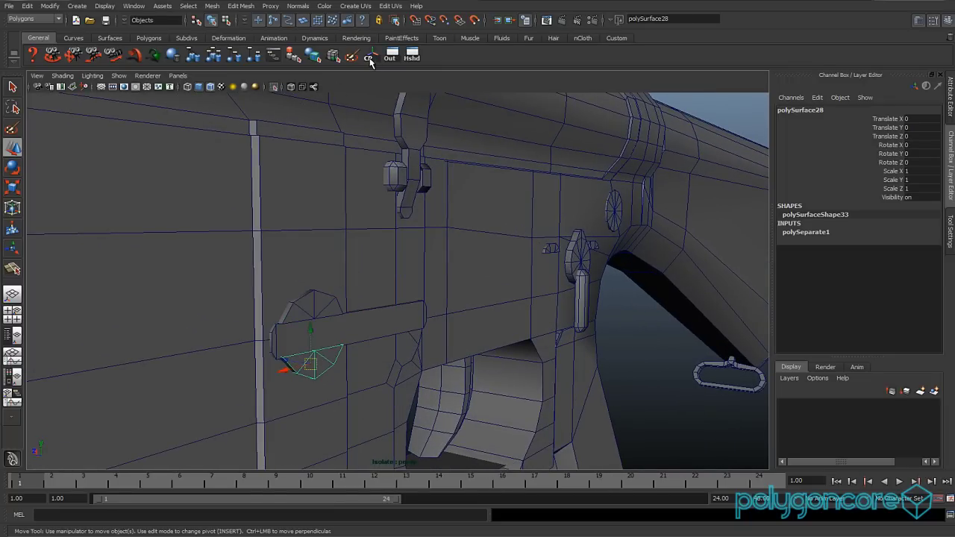
left_click_drag(285, 359, 328, 368)
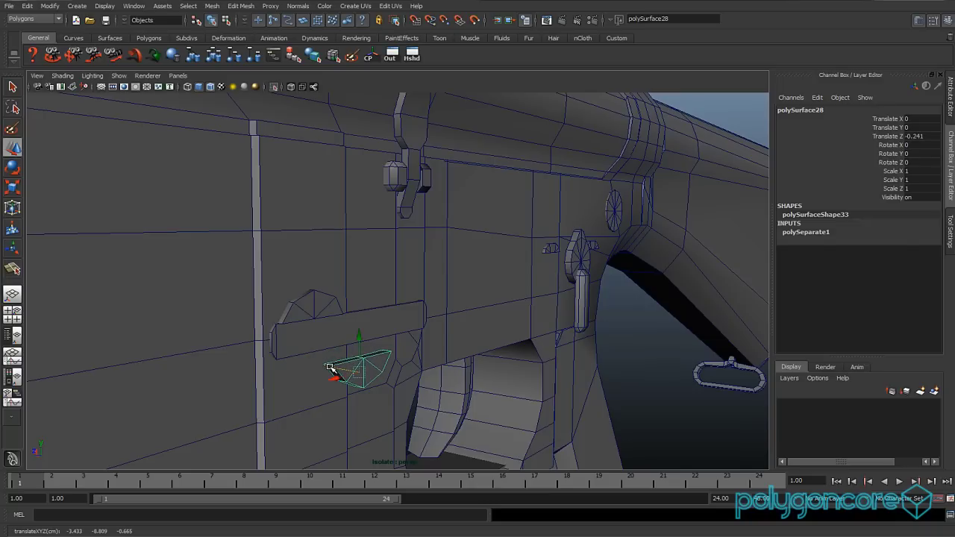
Inspect the bolt catch and try moving the fire selector out of the lower receiver.
left_click(409, 205)
left_click_drag(411, 221, 361, 358, "alt")
right_click_drag(360, 358, 343, 339, "alt")
middle_click_drag(343, 340, 278, 241, "alt")
right_click_drag(277, 241, 304, 255, "alt")
left_click(462, 284)
left_click_drag(477, 292, 358, 298, "alt")
left_click_drag(415, 254, 367, 286)
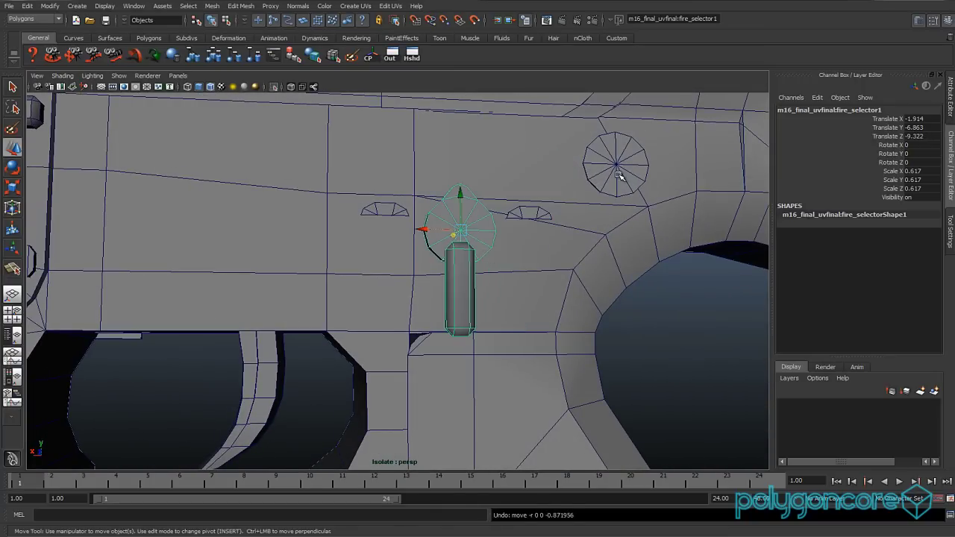
Examine the receiver's rear pin and the neighbouring parts along the rifle from several angles.
left_click(618, 175)
scroll(546, 281, "down", 3)
left_click_drag(545, 281, 511, 309, "alt")
left_click(584, 323)
scroll(570, 316, "down", 5)
scroll(511, 308, "down", 2)
middle_click_drag(512, 309, 377, 258, "alt")
left_click_drag(378, 258, 431, 271, "alt")
middle_click_drag(315, 264, 489, 285, "alt")
scroll(478, 287, "up", 2)
left_click_drag(372, 283, 416, 279, "alt")
middle_click_drag(328, 259, 316, 336, "alt")
scroll(439, 318, "up", 3)
Separate the upper receiver and carry handle mesh into its individual pieces.
left_click(321, 285)
scroll(322, 293, "down", 3)
scroll(316, 333, "up", 2)
scroll(437, 273, "up", 2)
left_click(439, 276)
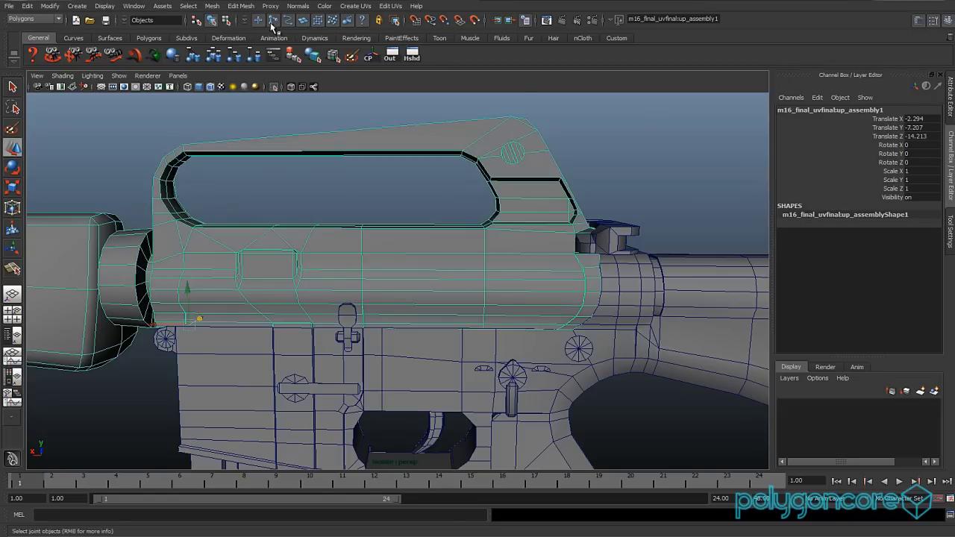
left_click(211, 6)
left_click(229, 34)
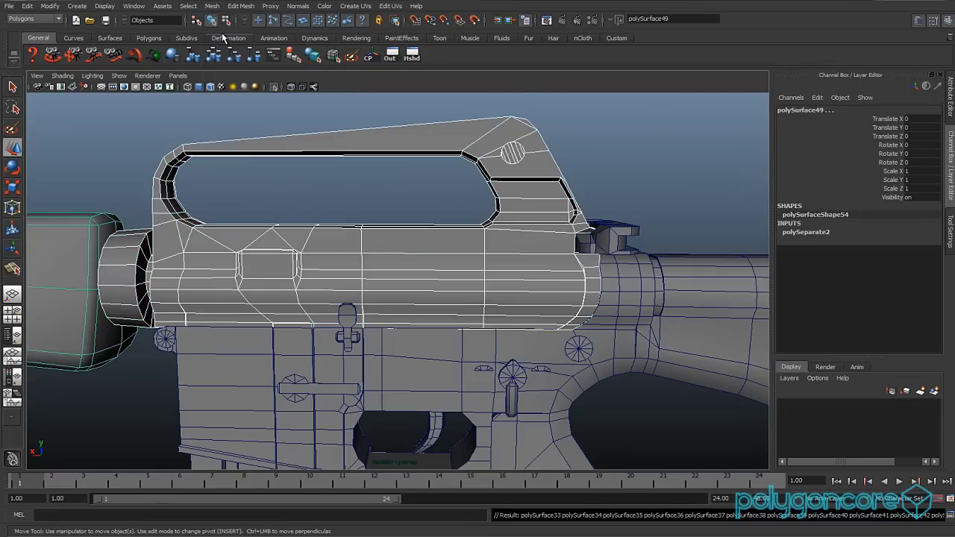
left_click(382, 193)
left_click_drag(433, 209, 424, 223, "alt")
Try sliding the charging handle rearward out of the upper receiver to a Translate X of -6.317.
left_click(547, 267)
left_click_drag(547, 267, 373, 270, "alt")
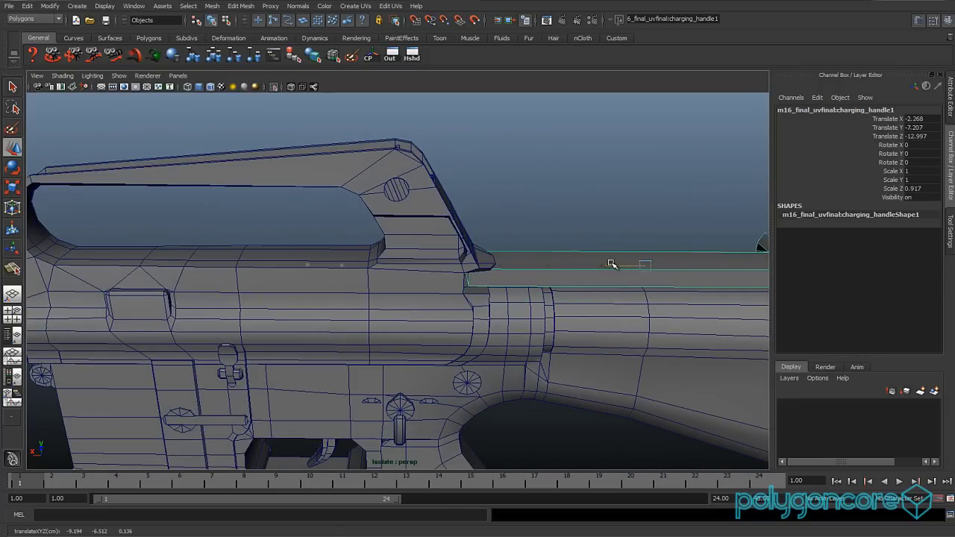
left_click_drag(604, 269, 297, 284, "alt")
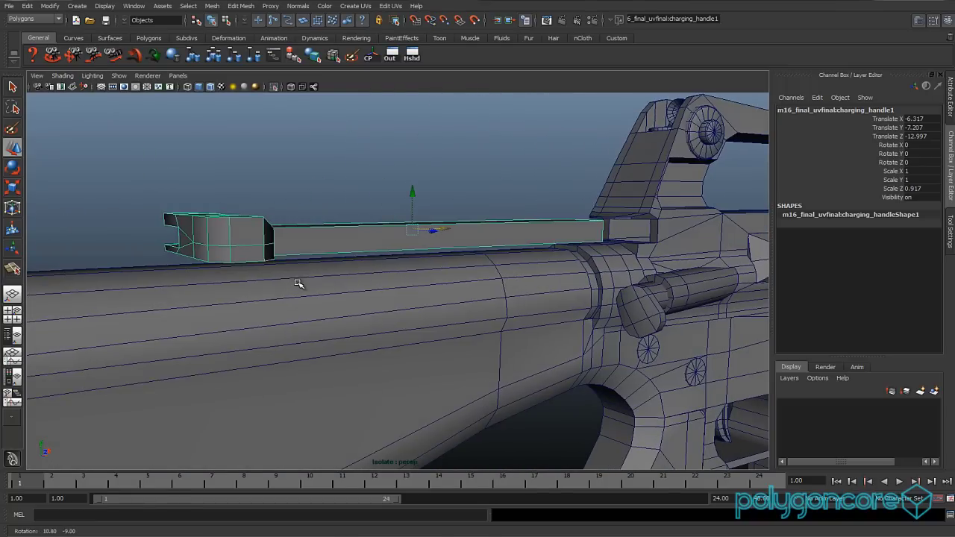
middle_click_drag(563, 263, 336, 271, "alt")
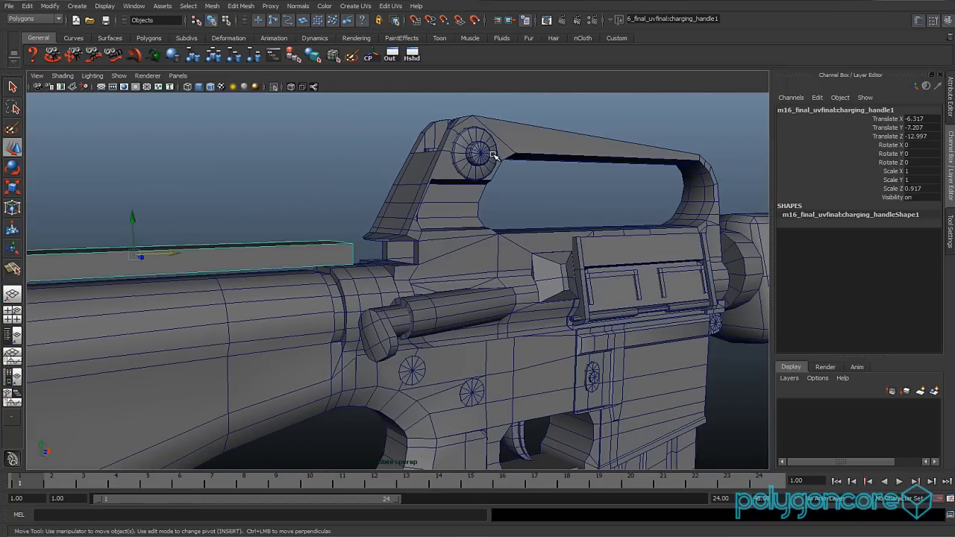
Frame and inspect the round adjustment knob on the side of the carry handle.
left_click_drag(491, 155, 497, 165, "alt")
key("f")
scroll(534, 307, "down", 5)
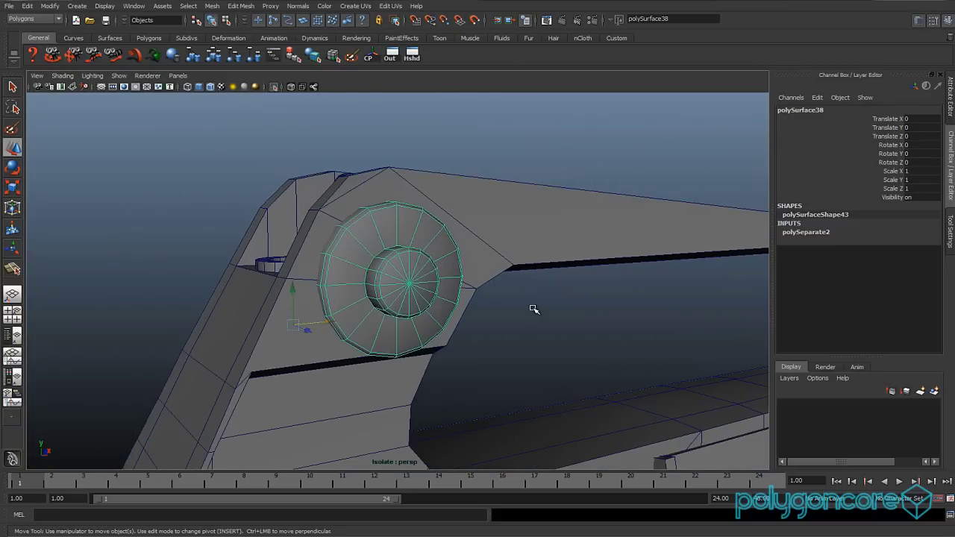
left_click_drag(484, 307, 507, 311, "alt")
left_click(507, 311)
Examine the rear sight aperture piece between the carry handle walls, both in isolation and in place.
left_click_drag(318, 305, 455, 311, "alt")
left_click(331, 317)
left_click_drag(330, 317, 404, 332, "alt")
left_click(368, 303)
left_click_drag(369, 303, 390, 330, "alt")
right_click_drag(390, 330, 406, 333, "alt")
left_click_drag(329, 320, 347, 308, "alt")
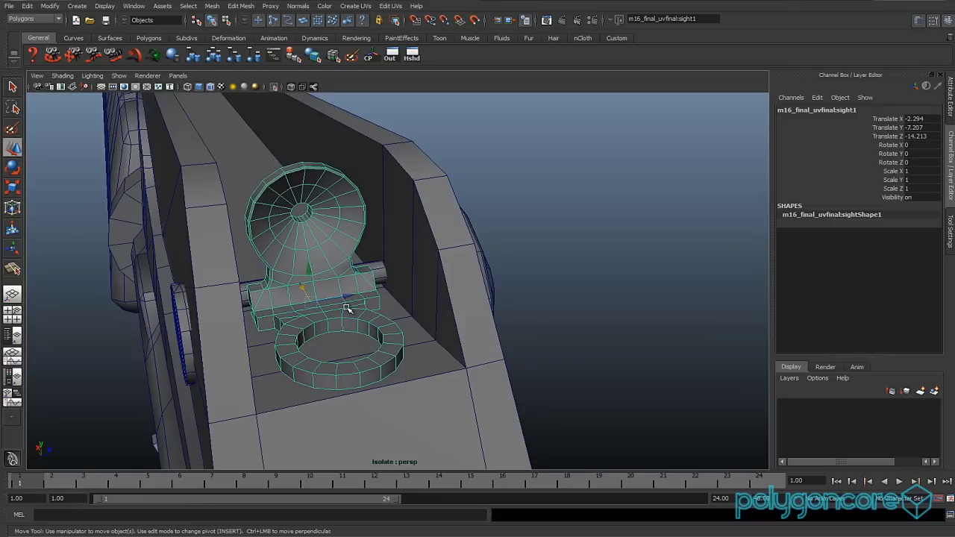
left_click(274, 88)
left_click_drag(269, 210, 333, 208, "alt")
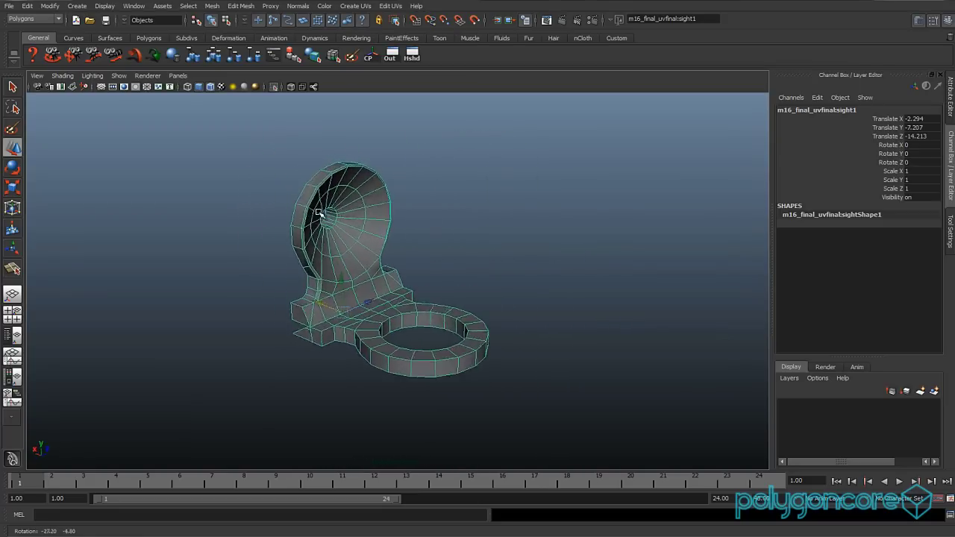
left_click(274, 87)
left_click_drag(290, 125, 259, 276, "alt")
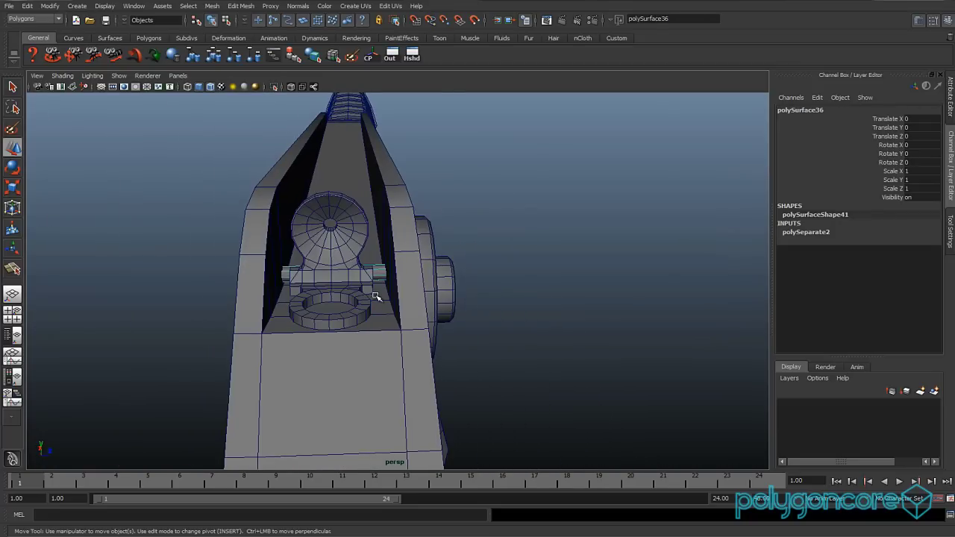
Try pulling the forward assist's housing and plunger together out of the upper receiver.
scroll(376, 298, "down", 5)
left_click_drag(390, 333, 305, 325, "alt")
middle_click_drag(341, 331, 277, 190, "alt")
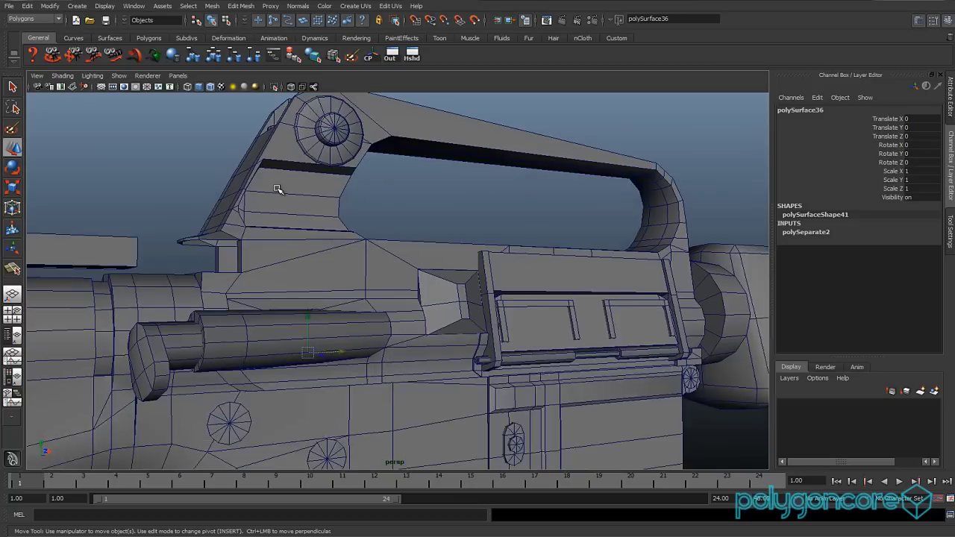
left_click_drag(277, 189, 270, 275, "alt")
middle_click_drag(269, 275, 350, 216, "alt")
scroll(346, 231, "up", 2)
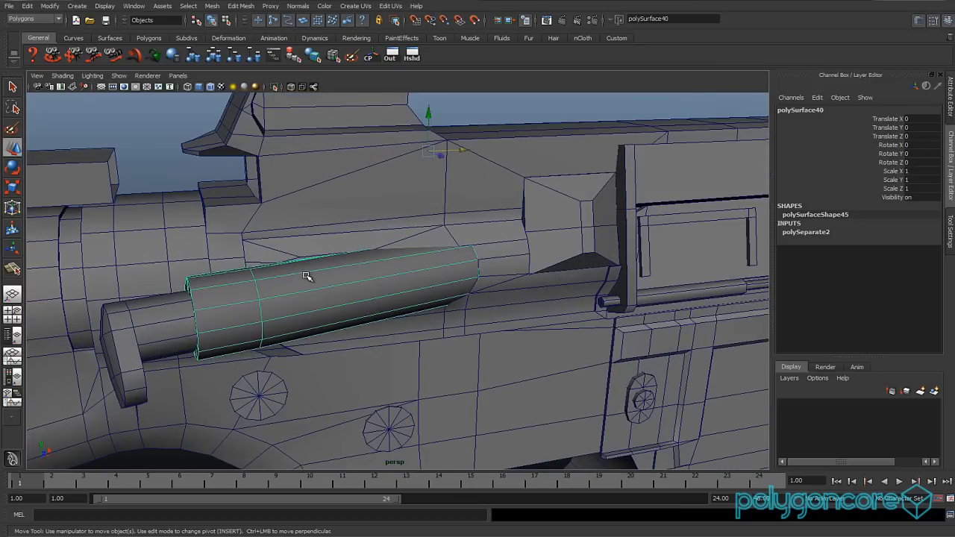
left_click_drag(307, 277, 303, 290, "alt")
left_click(154, 320, "shift")
scroll(255, 293, "down", 3)
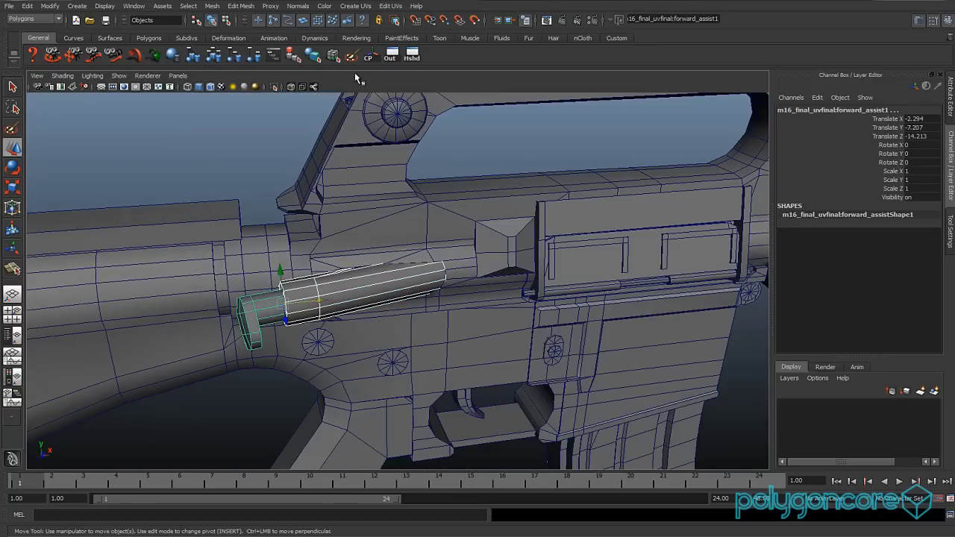
right_click_drag(364, 100, 373, 216, "alt")
left_click_drag(373, 216, 410, 253, "alt")
left_click_drag(334, 378, 554, 382)
left_click(668, 356)
Try drawing the forward assist plunger rearward out of its housing to a Translate X of -3.516.
left_click_drag(463, 364, 471, 405, "alt")
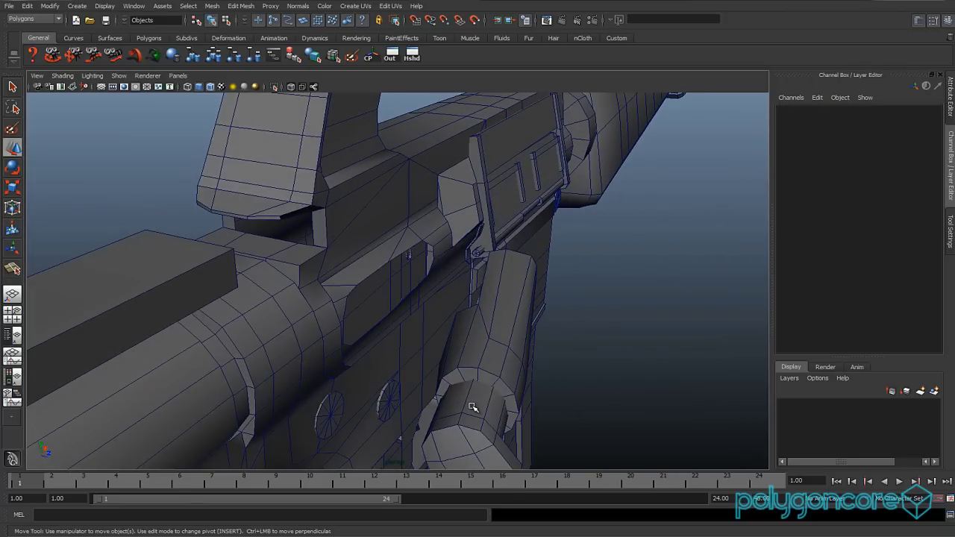
left_click(471, 405)
scroll(358, 388, "down", 3)
left_click_drag(348, 386, 286, 372, "alt")
left_click_drag(176, 302, 161, 301)
left_click_drag(161, 301, 283, 340, "alt")
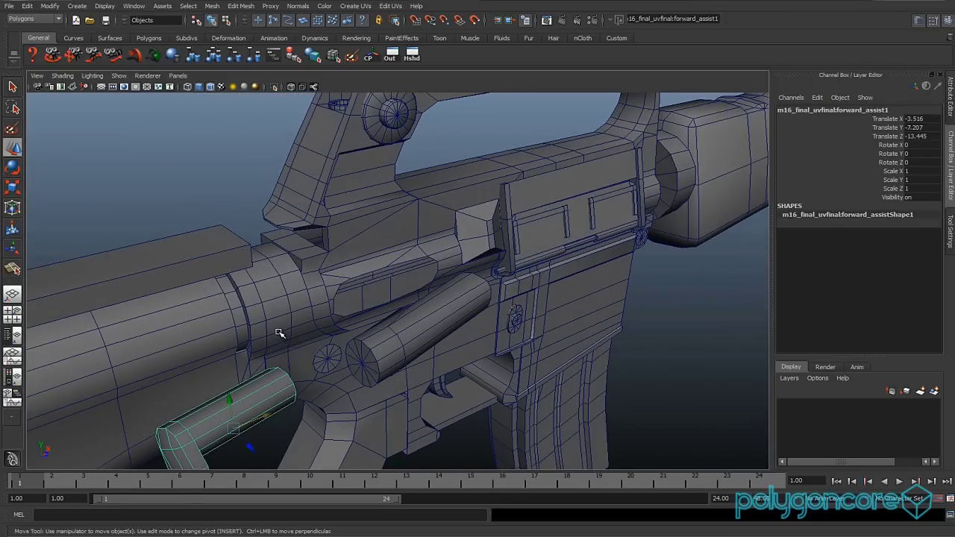
Undo the forward assist moves and the charging handle move.
key("ctrl+z")
key("ctrl+z")
key("ctrl+z")
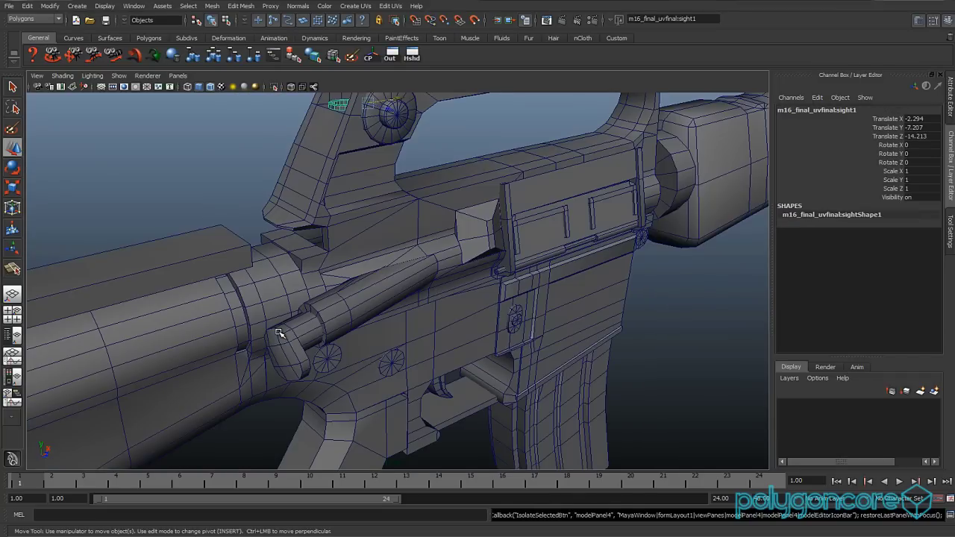
key("ctrl+z")
key("ctrl+z")
key("ctrl+z")
key("ctrl+z")
key("ctrl+z")
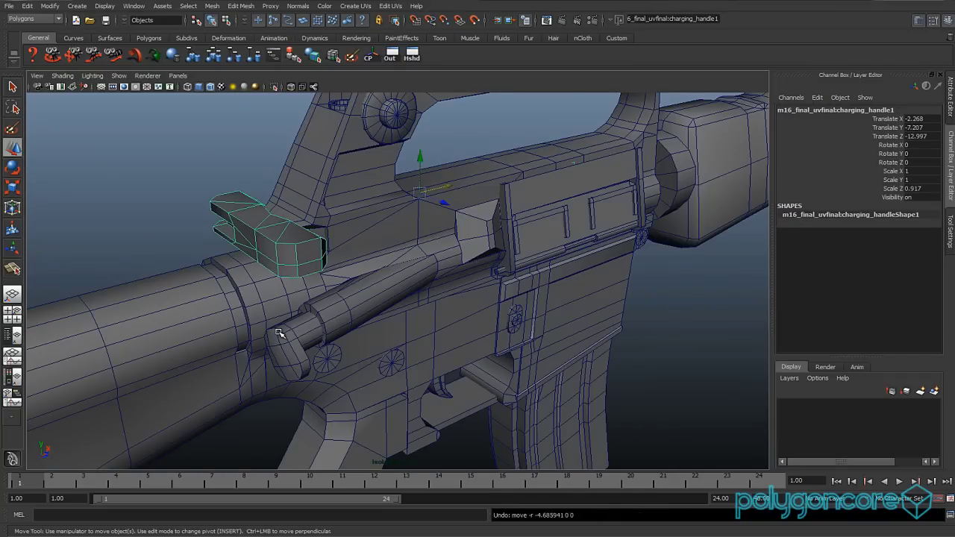
Try pulling the wedge-shaped case deflector out of the upper receiver and undo the move.
right_click_drag(279, 334, 415, 318, "alt")
left_click_drag(415, 319, 422, 307, "alt")
key("ctrl+z")
key("ctrl+z")
key("ctrl+z")
key("ctrl+z")
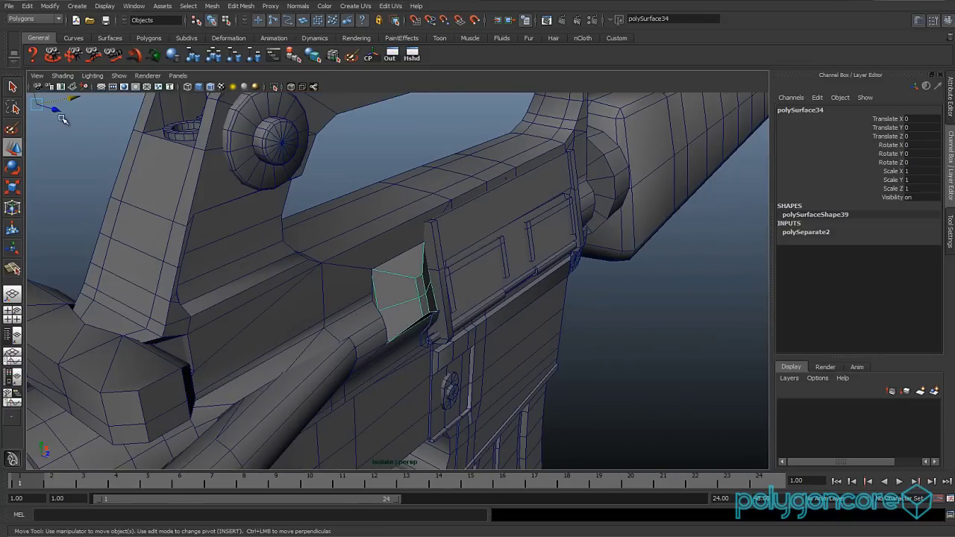
right_click_drag(376, 145, 425, 179, "alt")
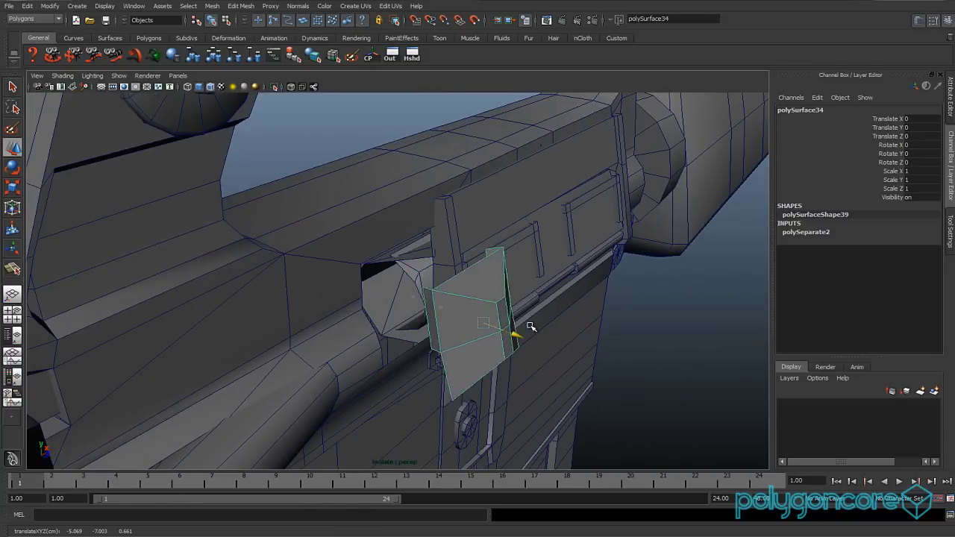
left_click_drag(582, 337, 465, 326, "alt")
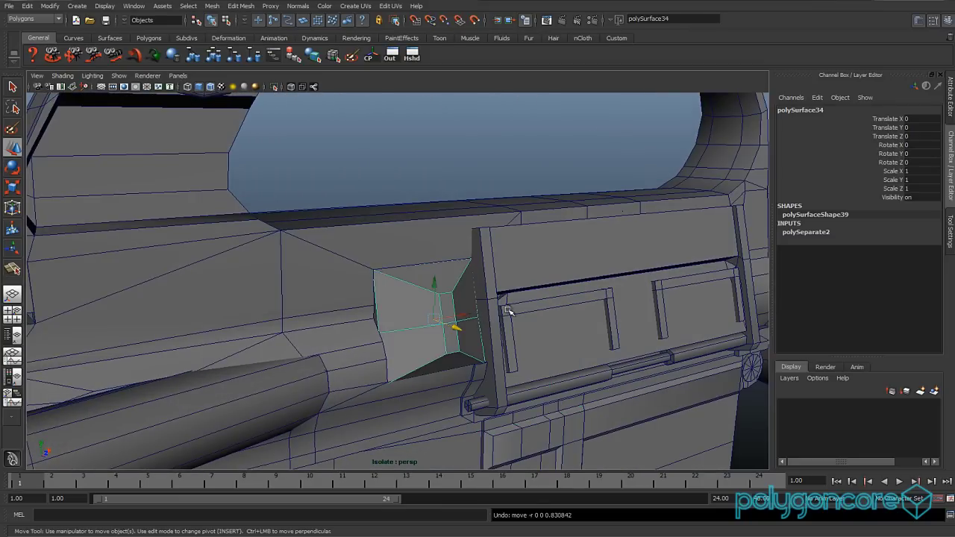
Pull the dust cover outward from the ejection port to a Translate Z of -13.333.
left_click(555, 322)
left_click_drag(571, 320, 487, 336, "alt")
scroll(457, 343, "down", 5)
scroll(487, 336, "up", 2)
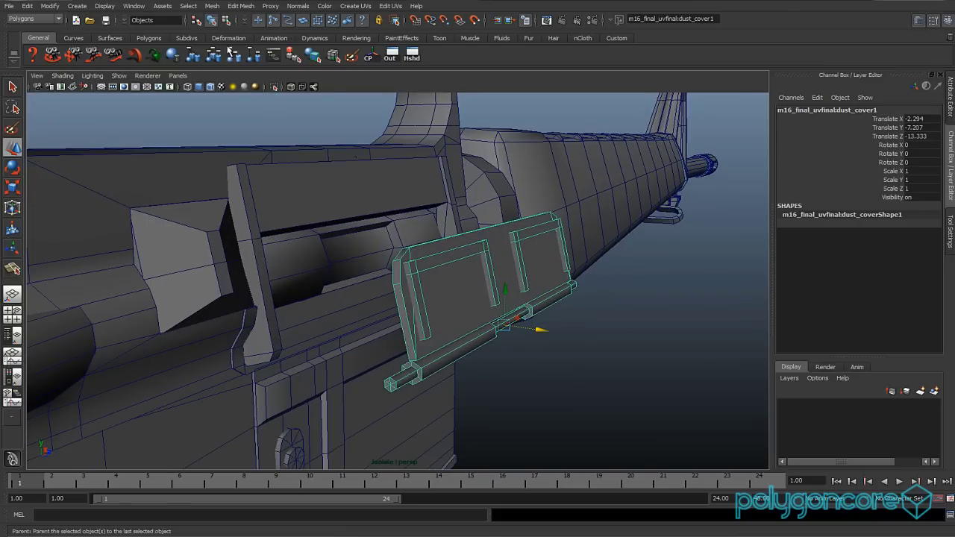
Try separating the dust cover mesh into its shells and moving its flat panel inward to a Translate Z of -0.225.
left_click(213, 6)
left_click(226, 34)
left_click(496, 288)
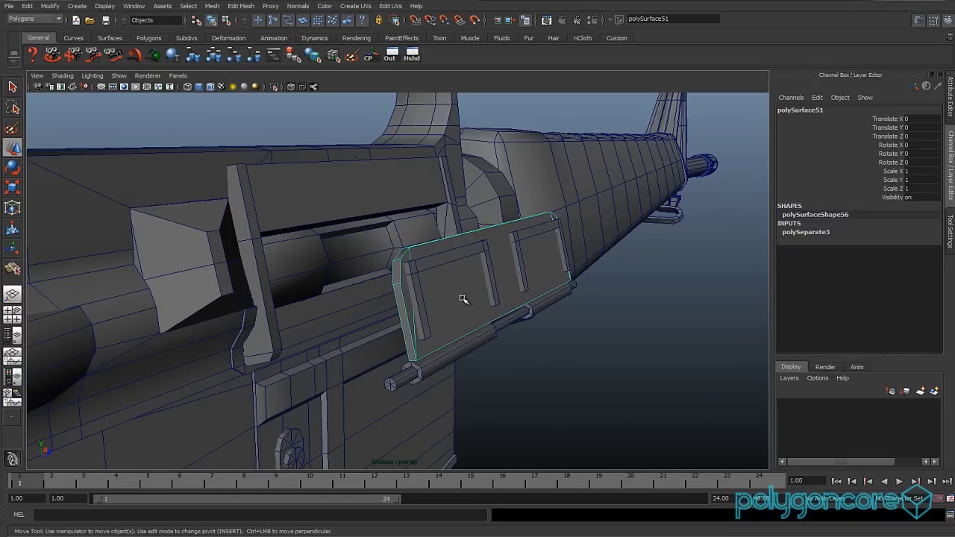
left_click_drag(497, 273, 490, 273)
mouse_move(457, 301)
left_mouse_down("alt")
mouse_move(418, 304)
mouse_move(453, 302)
left_mouse_up("alt")
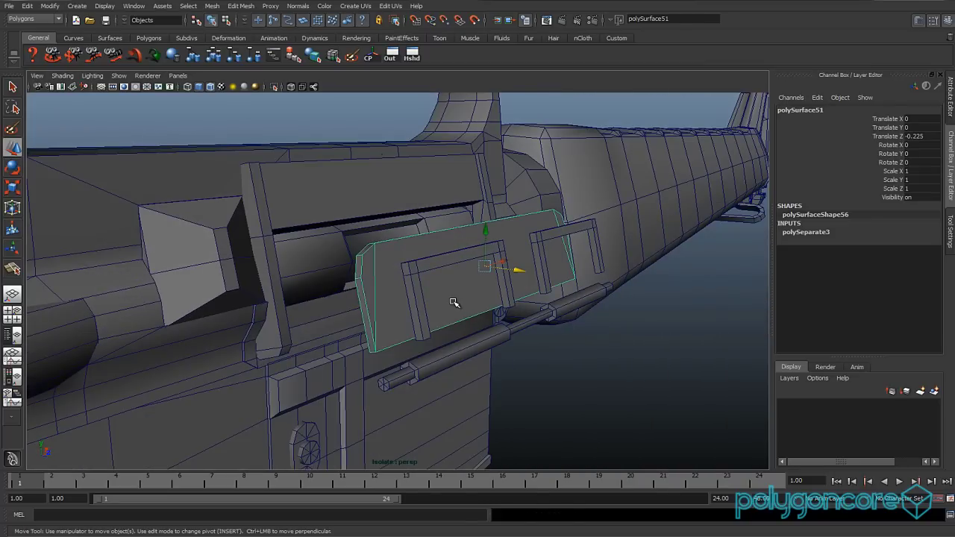
Undo the panel move and the separation of the dust cover mesh.
key("ctrl+z")
key("ctrl+z")
key("ctrl+z")
key("ctrl+z")
key("ctrl+z")
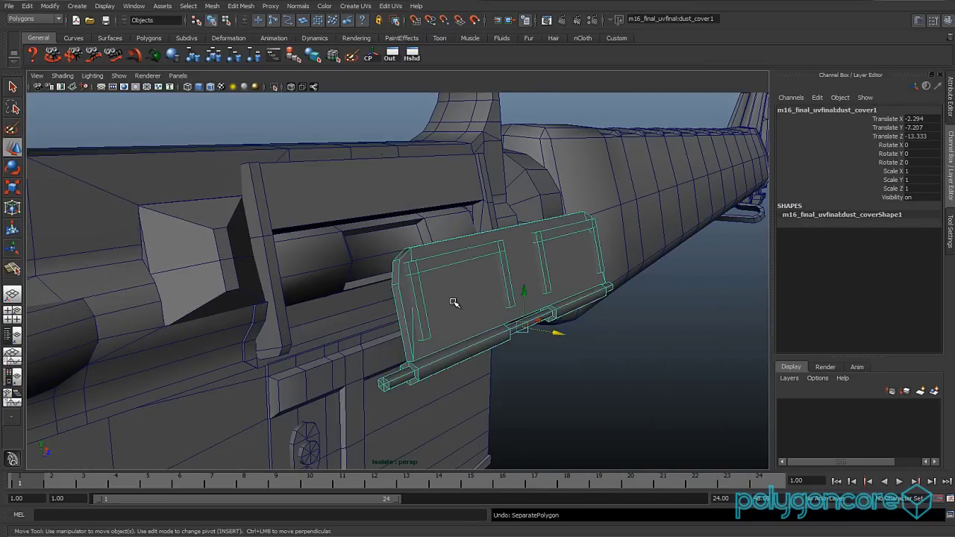
Try sliding the bolt rearward inside the ejection port to a Translate X of -3.061.
scroll(444, 311, "up", 3)
left_click_drag(438, 317, 717, 382)
left_click(353, 255)
scroll(360, 276, "down", 3)
left_click_drag(390, 313, 489, 256, "alt")
middle_click_drag(541, 200, 436, 209)
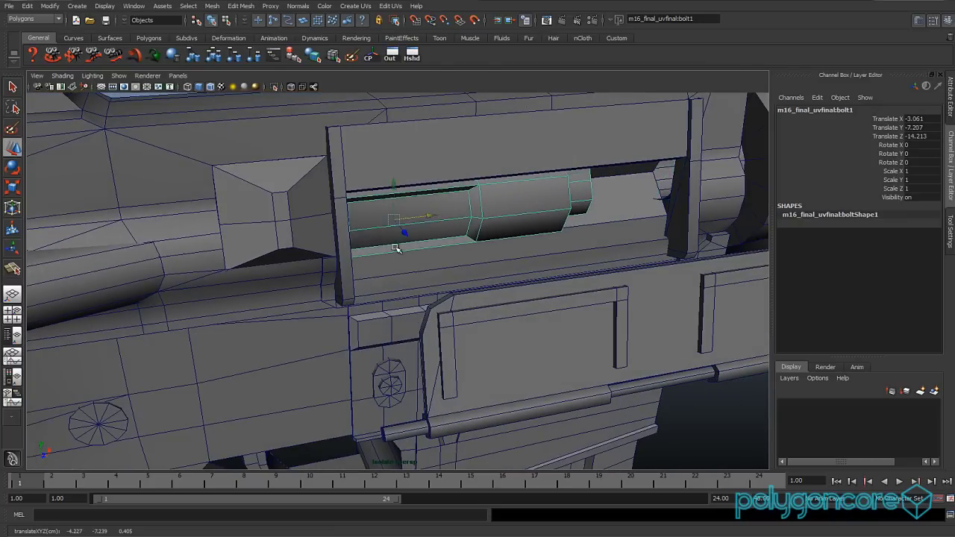
Try pulling the bolt and the ejection port frame outward from the upper receiver, and undo all the part moves.
left_click_drag(396, 248, 427, 253, "alt")
left_click_drag(317, 251, 709, 350)
scroll(328, 234, "down", 2)
left_click(341, 215)
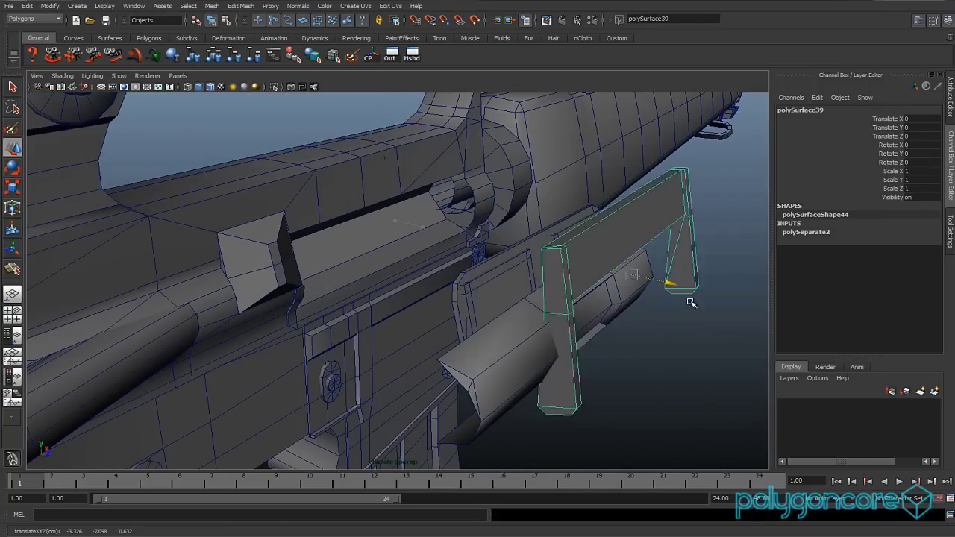
middle_click_drag(691, 302, 710, 324)
left_click_drag(710, 323, 604, 339, "alt")
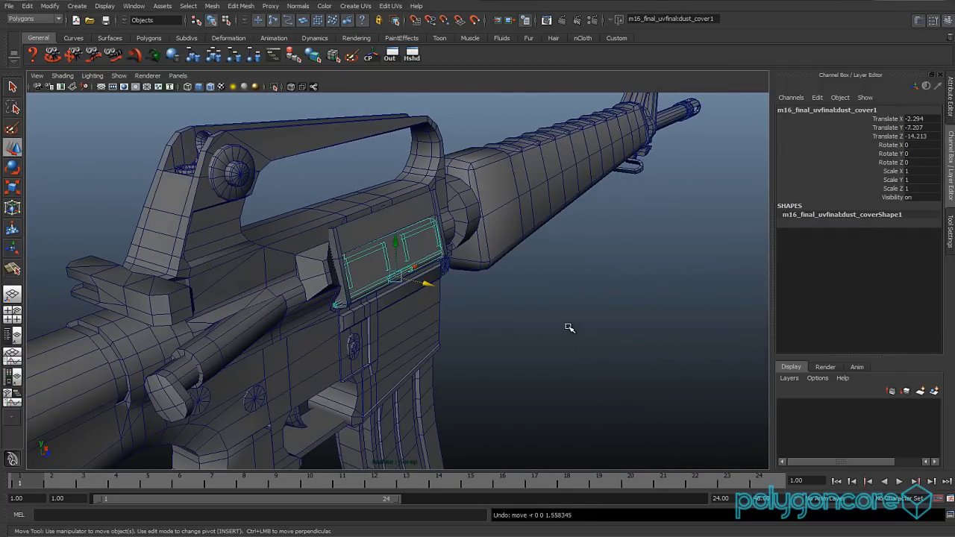
Examine the rifle's left side from the receivers and carry handle along the handguard to the front sight.
left_click_drag(428, 315, 358, 302, "alt")
middle_click_drag(358, 302, 216, 323, "alt")
right_click_drag(217, 324, 254, 328, "alt")
left_click_drag(254, 327, 291, 328, "alt")
middle_click_drag(291, 328, 399, 388, "alt")
left_click_drag(399, 388, 292, 375, "alt")
middle_click_drag(293, 374, 550, 269, "alt")
right_click_drag(365, 313, 304, 315, "alt")
middle_click_drag(303, 314, 471, 292, "alt")
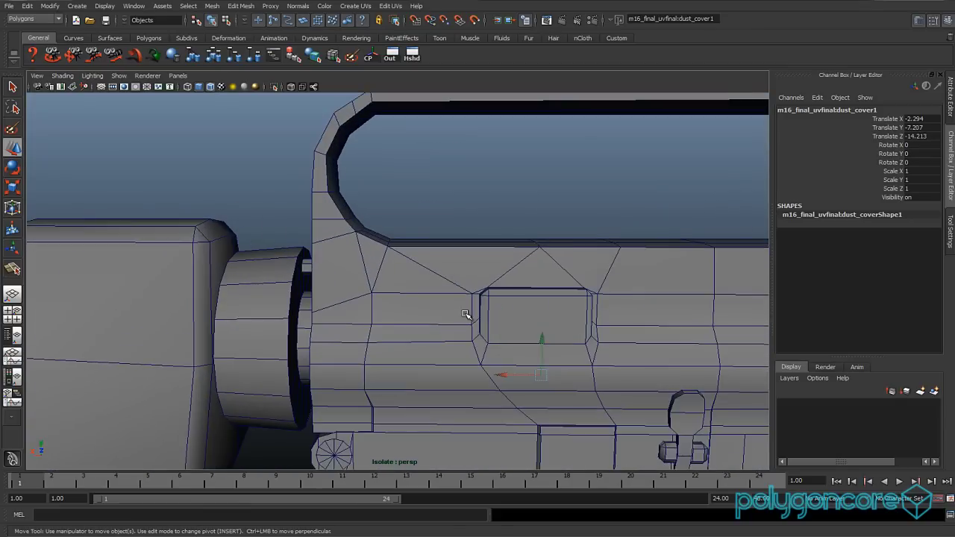
right_click_drag(470, 291, 363, 300, "alt")
middle_click_drag(363, 300, 526, 333, "alt")
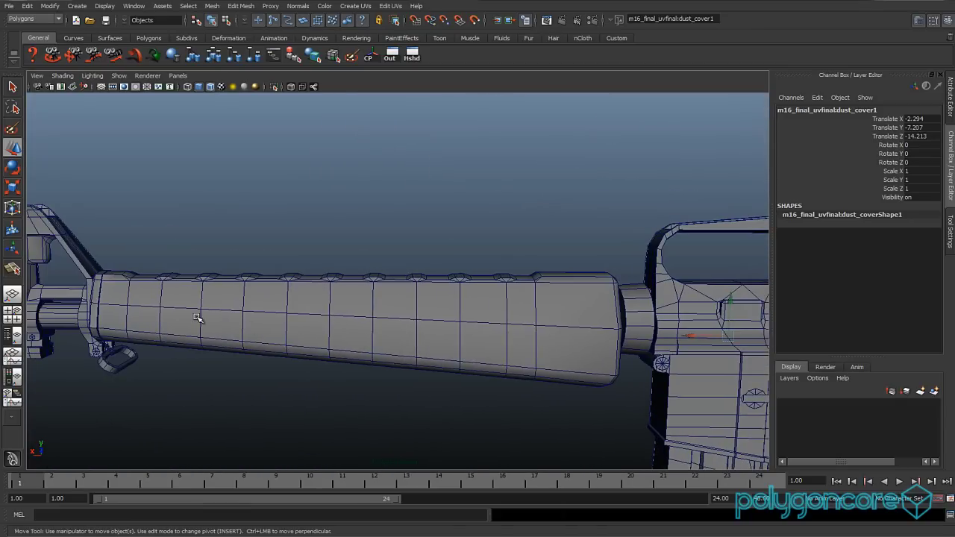
middle_click_drag(201, 320, 541, 298, "alt")
right_click_drag(168, 308, 348, 310, "alt")
middle_click_drag(348, 311, 469, 279, "alt")
Isolate the front sight base and examine its barrel rings, lower lugs, crossbar and uprights.
left_click_drag(340, 289, 416, 319, "alt")
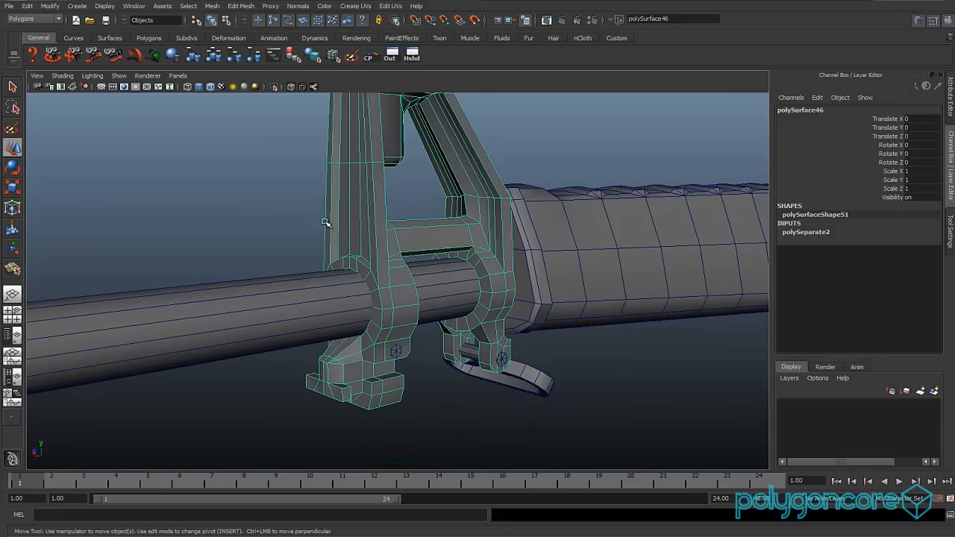
left_click(274, 86)
left_click_drag(403, 268, 456, 270, "alt")
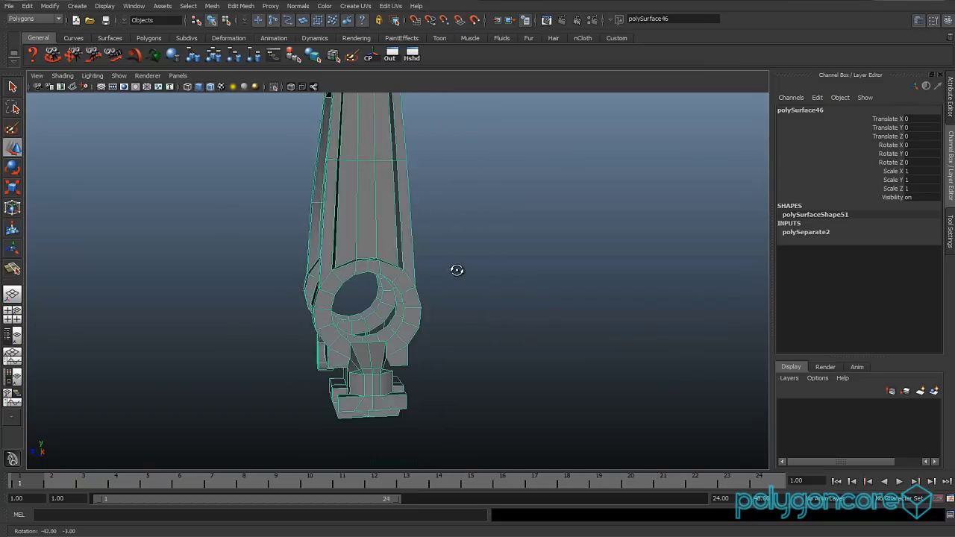
left_click_drag(530, 262, 485, 287, "alt")
right_click_drag(484, 287, 398, 296, "alt")
left_click_drag(398, 296, 337, 299, "alt")
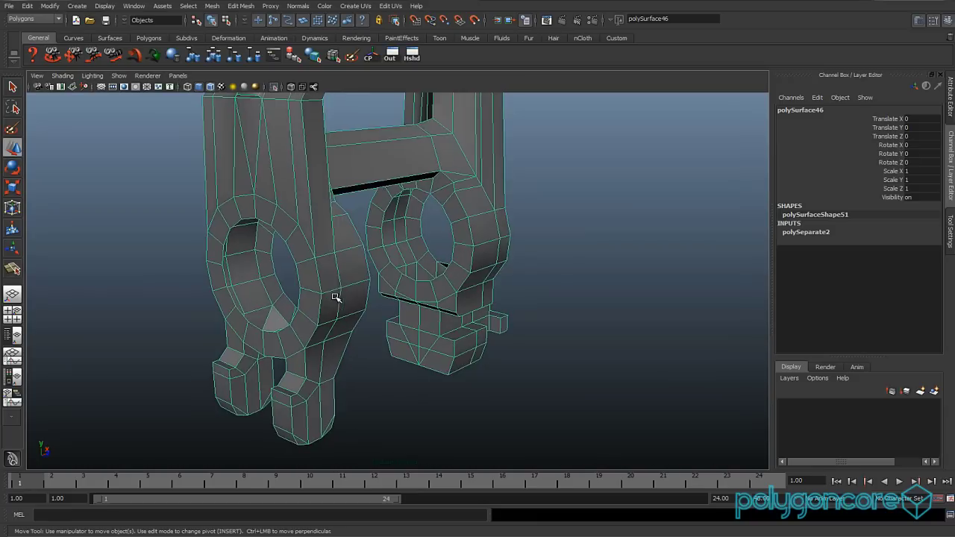
right_click_drag(336, 298, 358, 209, "alt")
middle_click_drag(358, 209, 358, 235, "alt")
right_click_drag(357, 235, 341, 341, "alt")
left_click_drag(341, 340, 273, 314, "alt")
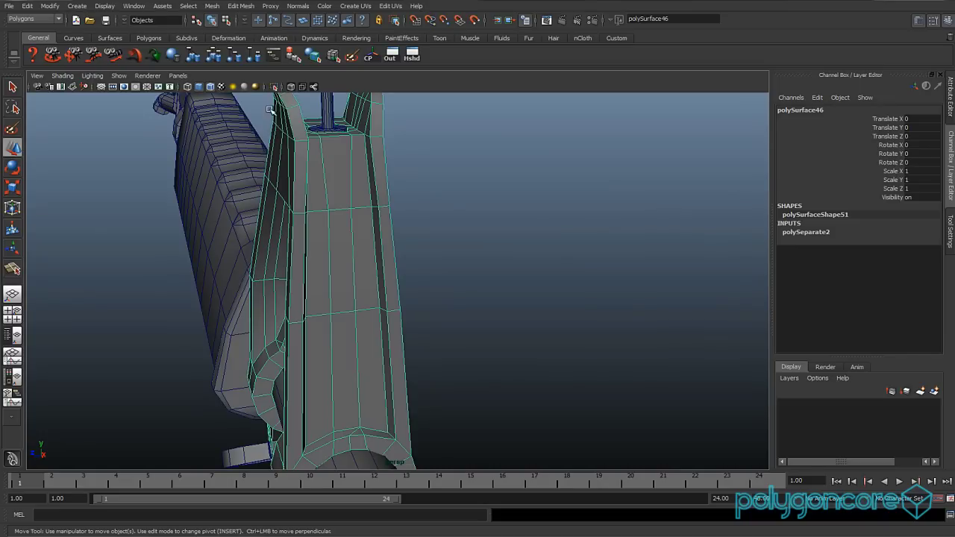
Examine the top of the front sight base and how it sits on the barrel with the whole rifle displayed.
left_click_drag(299, 305, 405, 300, "alt")
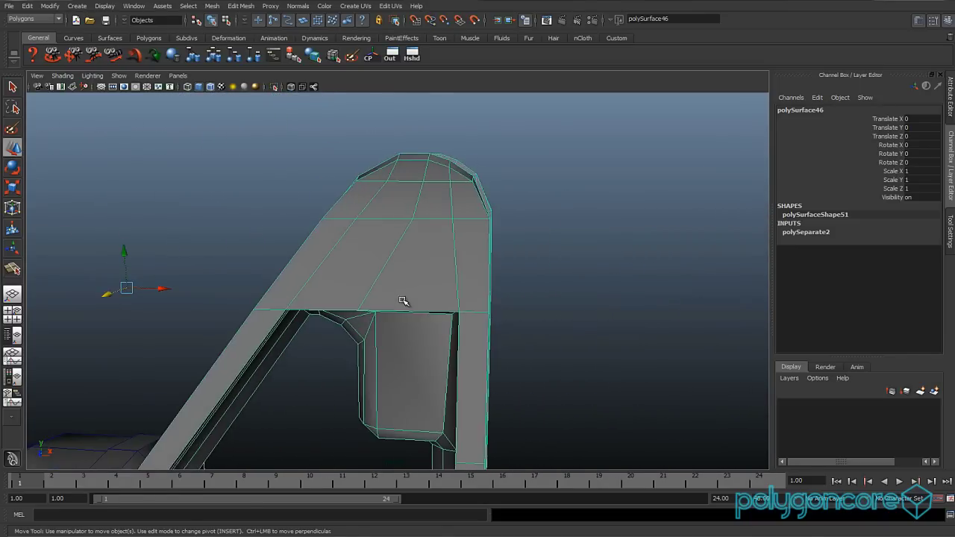
scroll(405, 301, "down", 6)
middle_click_drag(418, 330, 401, 222, "alt")
left_click_drag(400, 222, 436, 224, "alt")
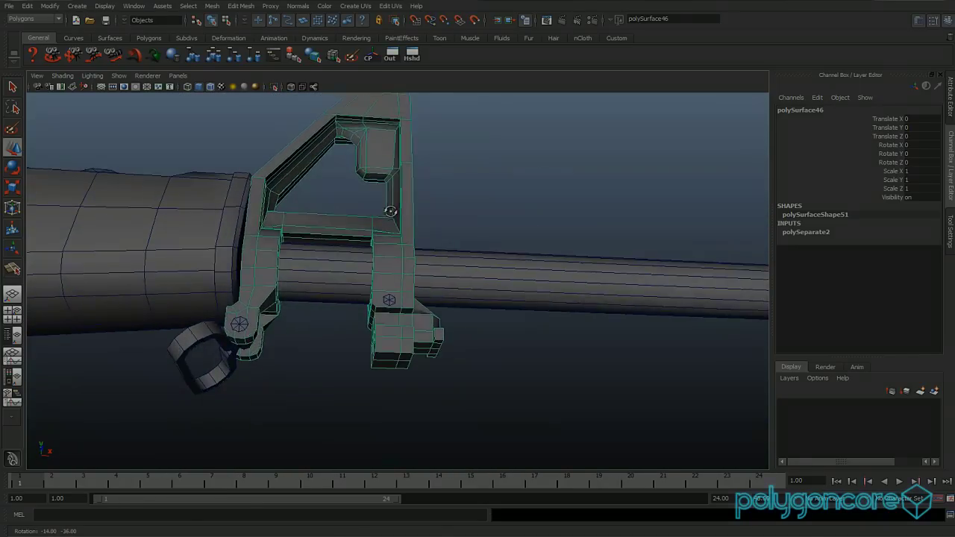